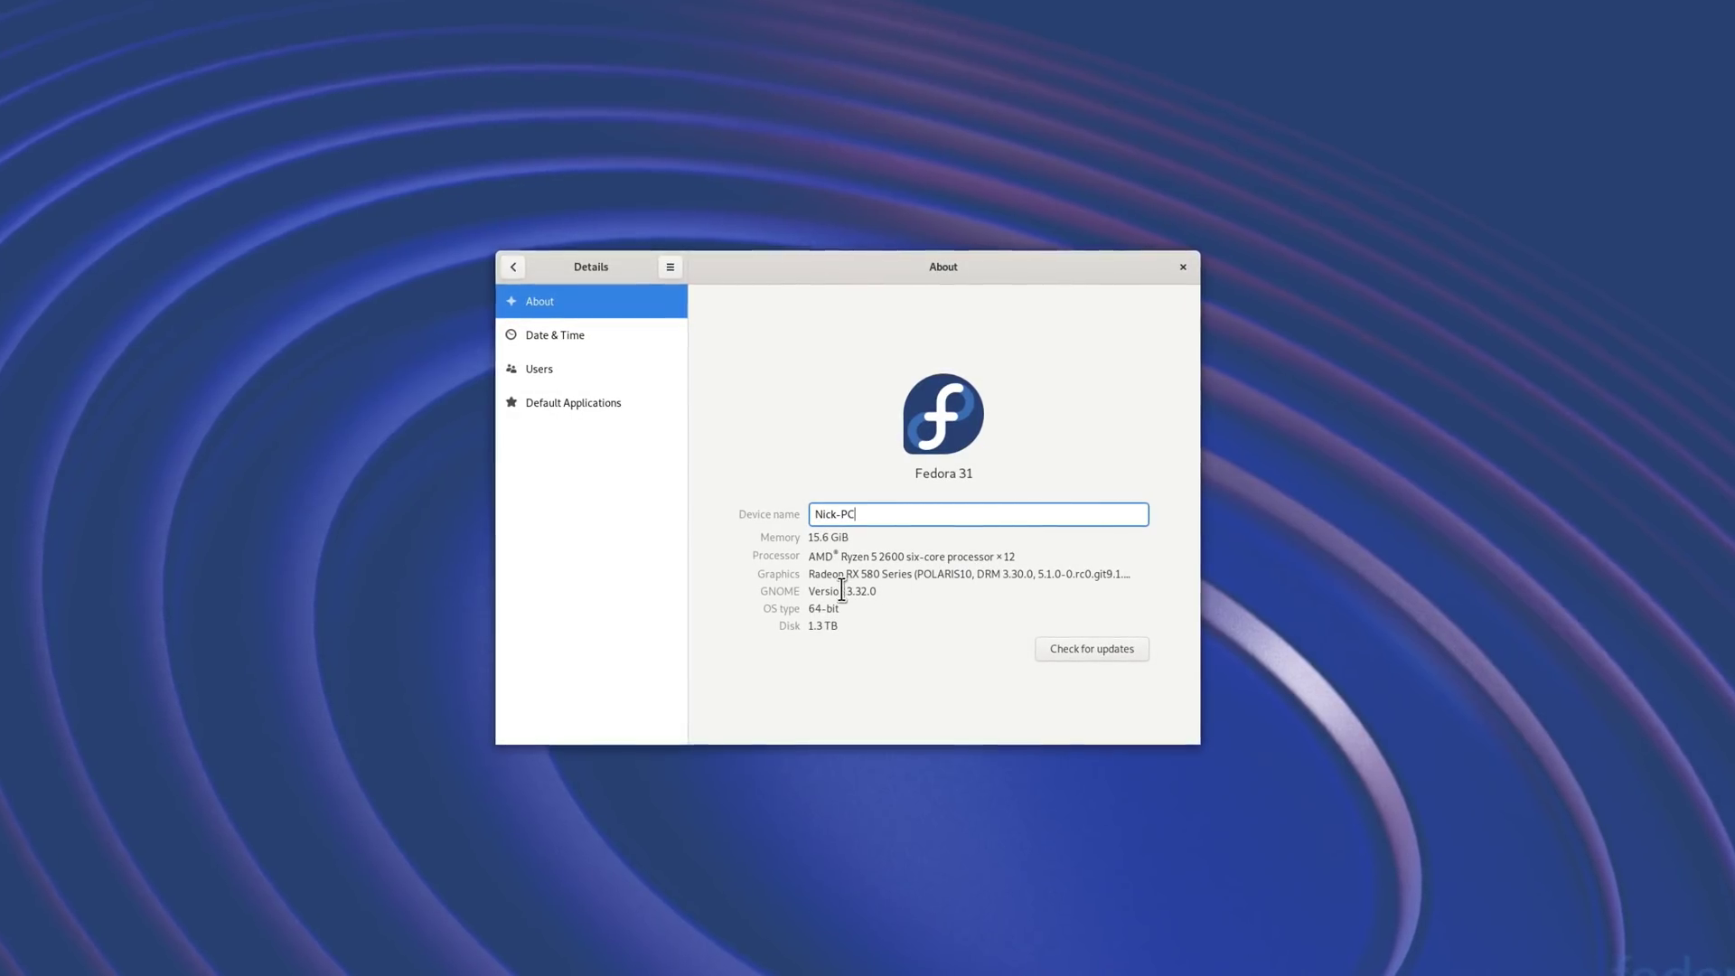
Select the GNOME version text 3.32.0 on the Settings About page
drag(807, 592, 885, 599)
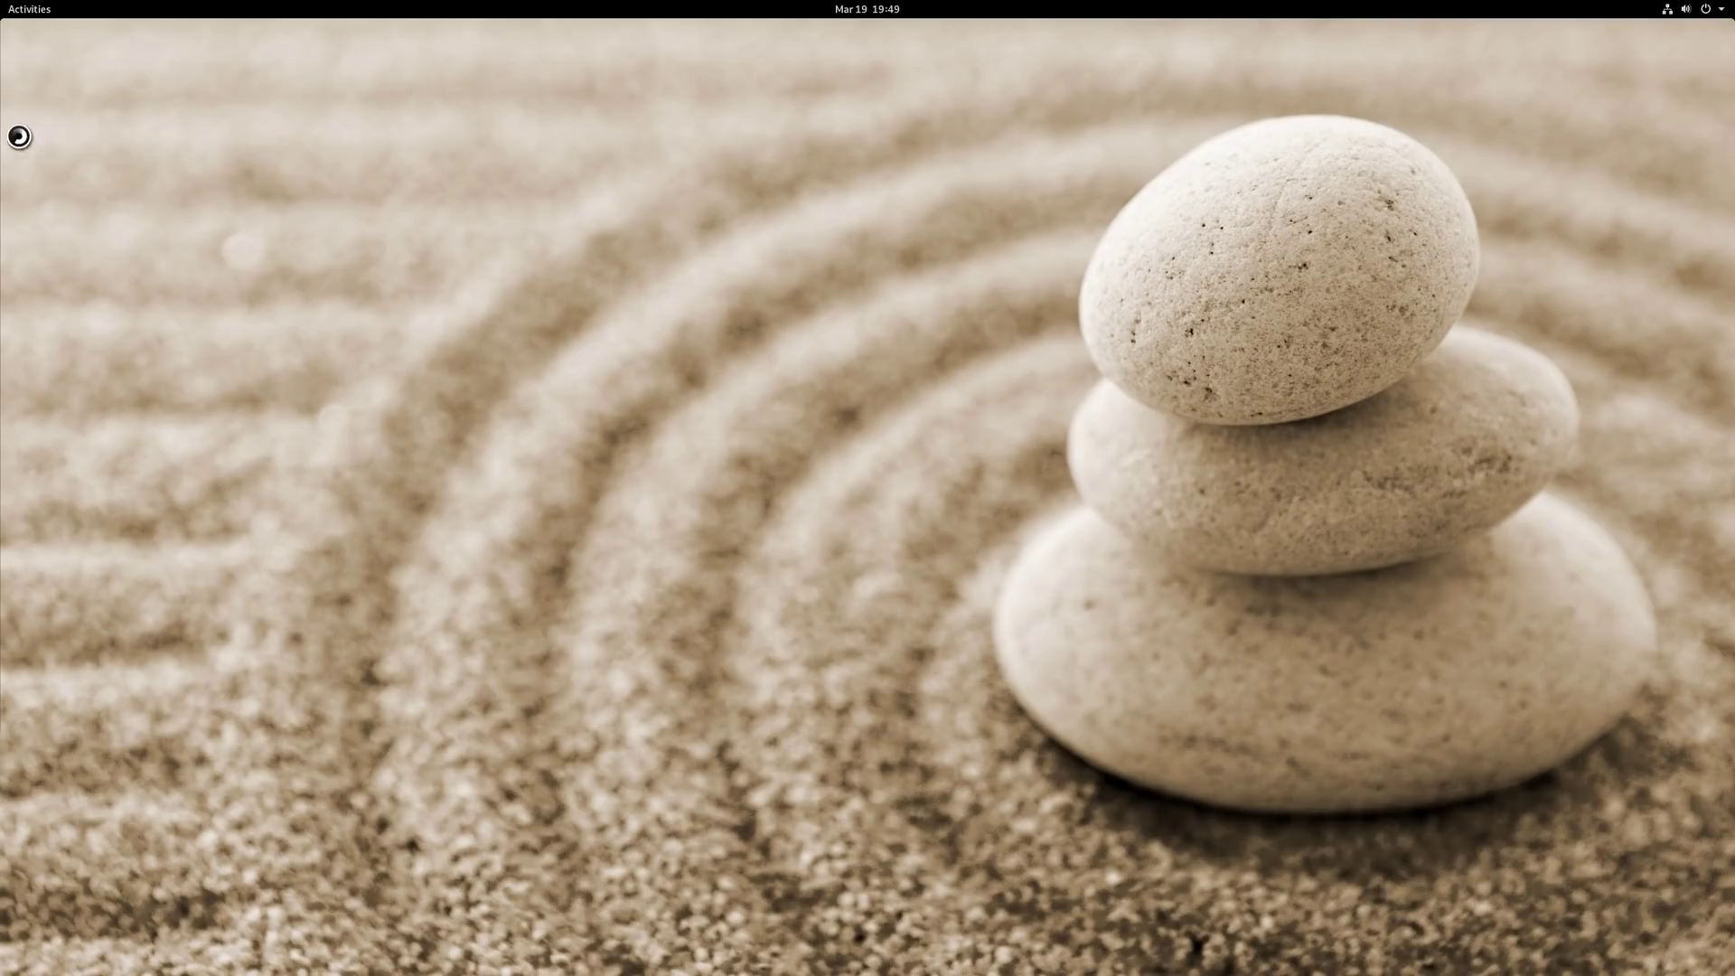
Launch Files, Software and Terminal, viewing their windows together in the overview
click(21, 13)
click(21, 11)
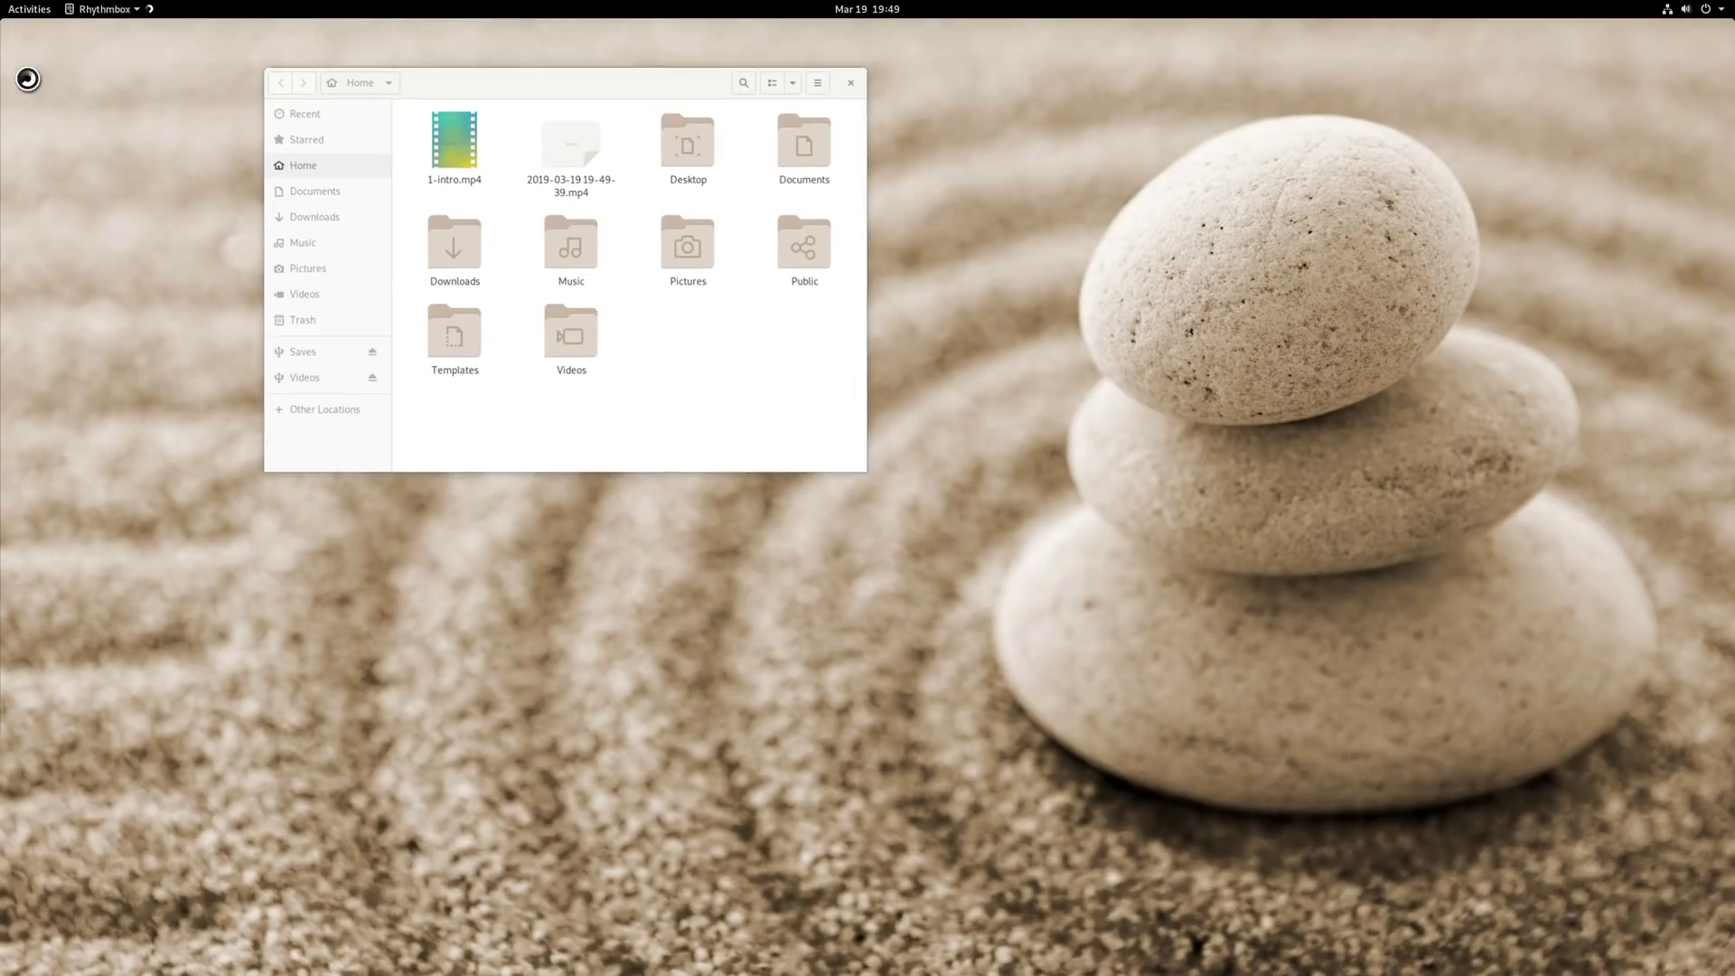
click(22, 10)
click(35, 479)
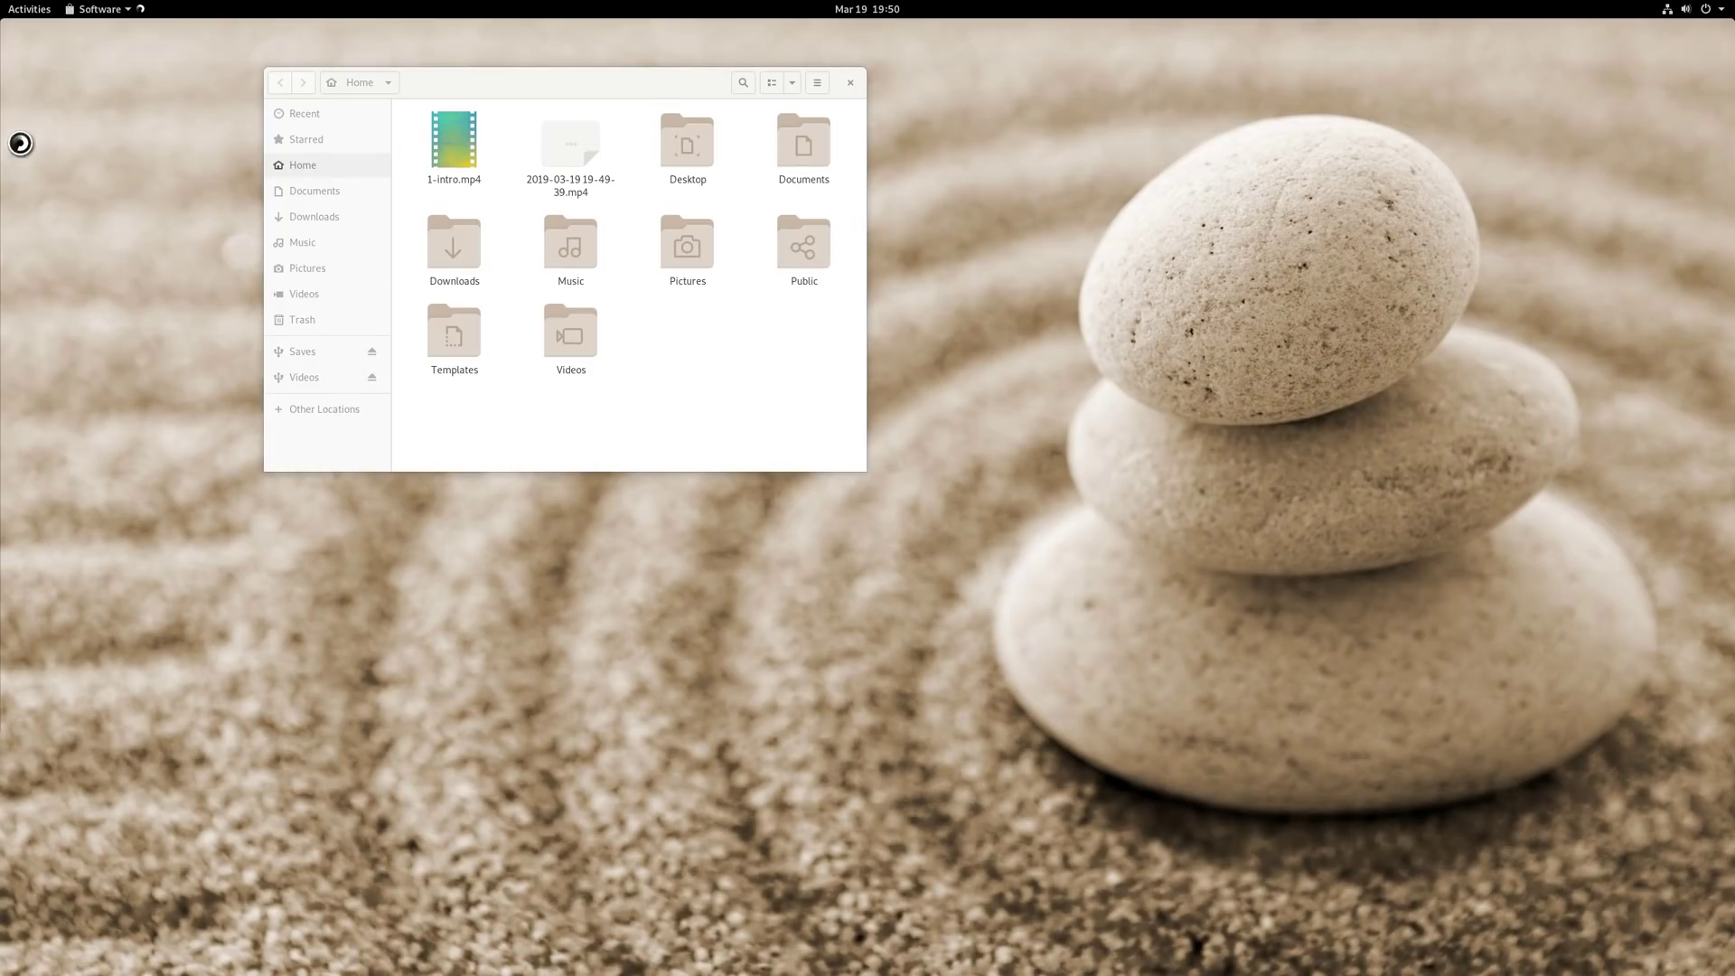
click(22, 11)
click(32, 598)
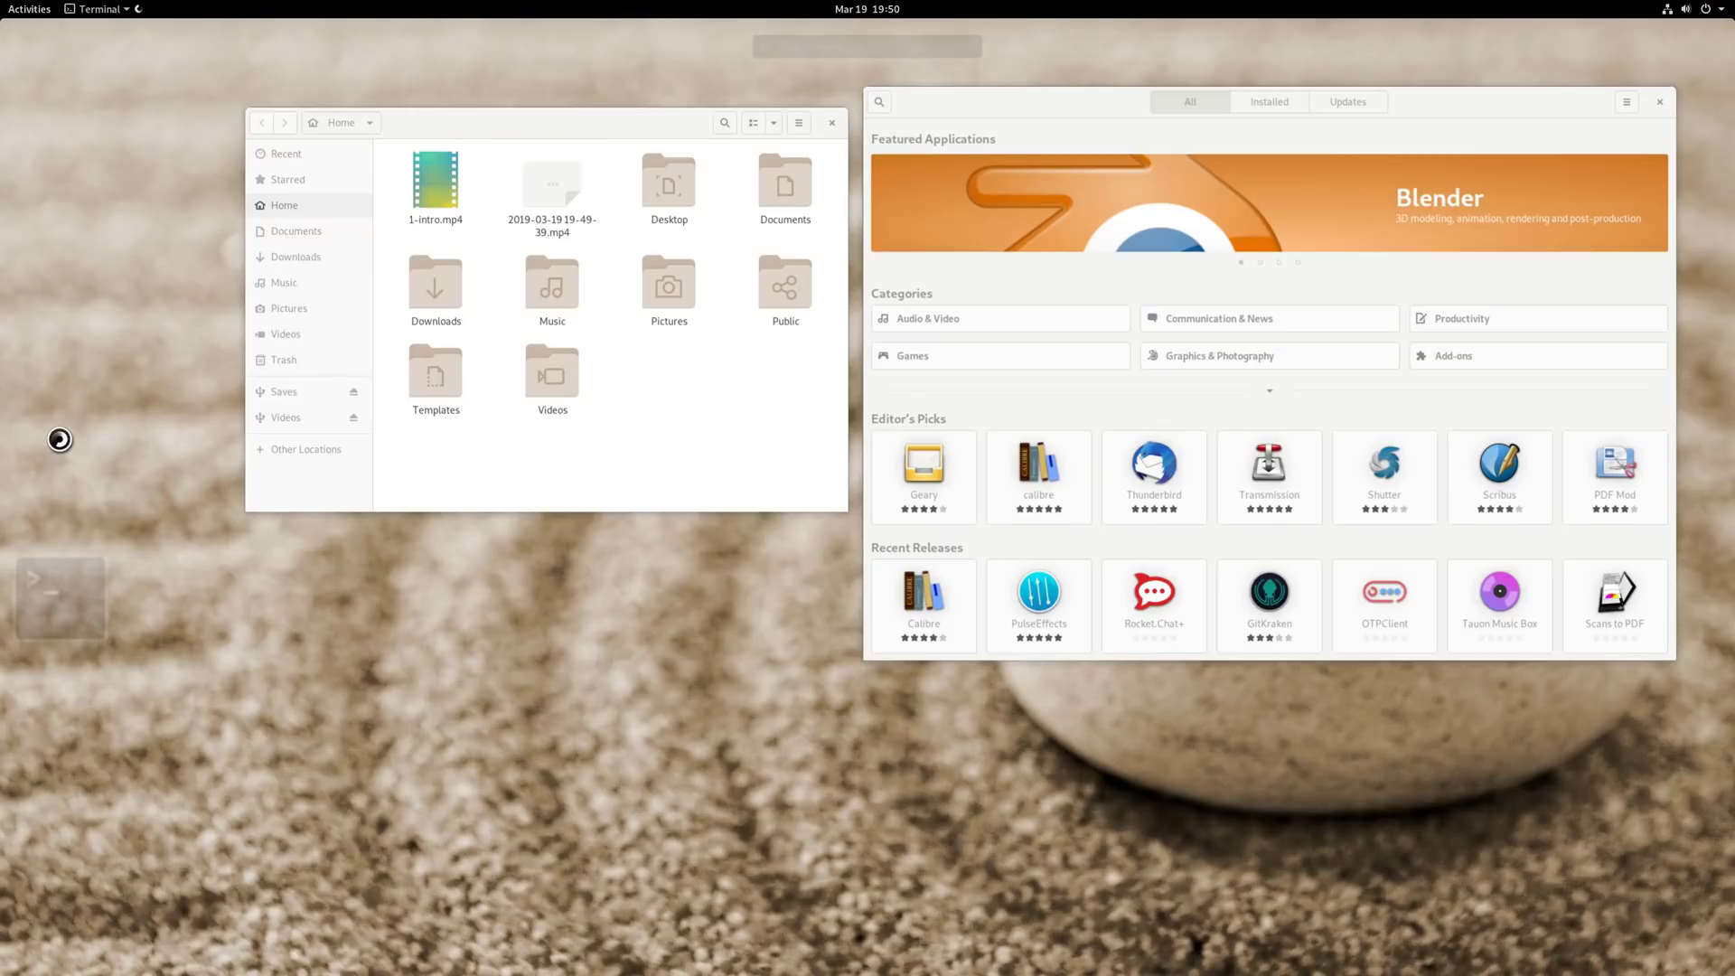
click(21, 11)
key(Escape)
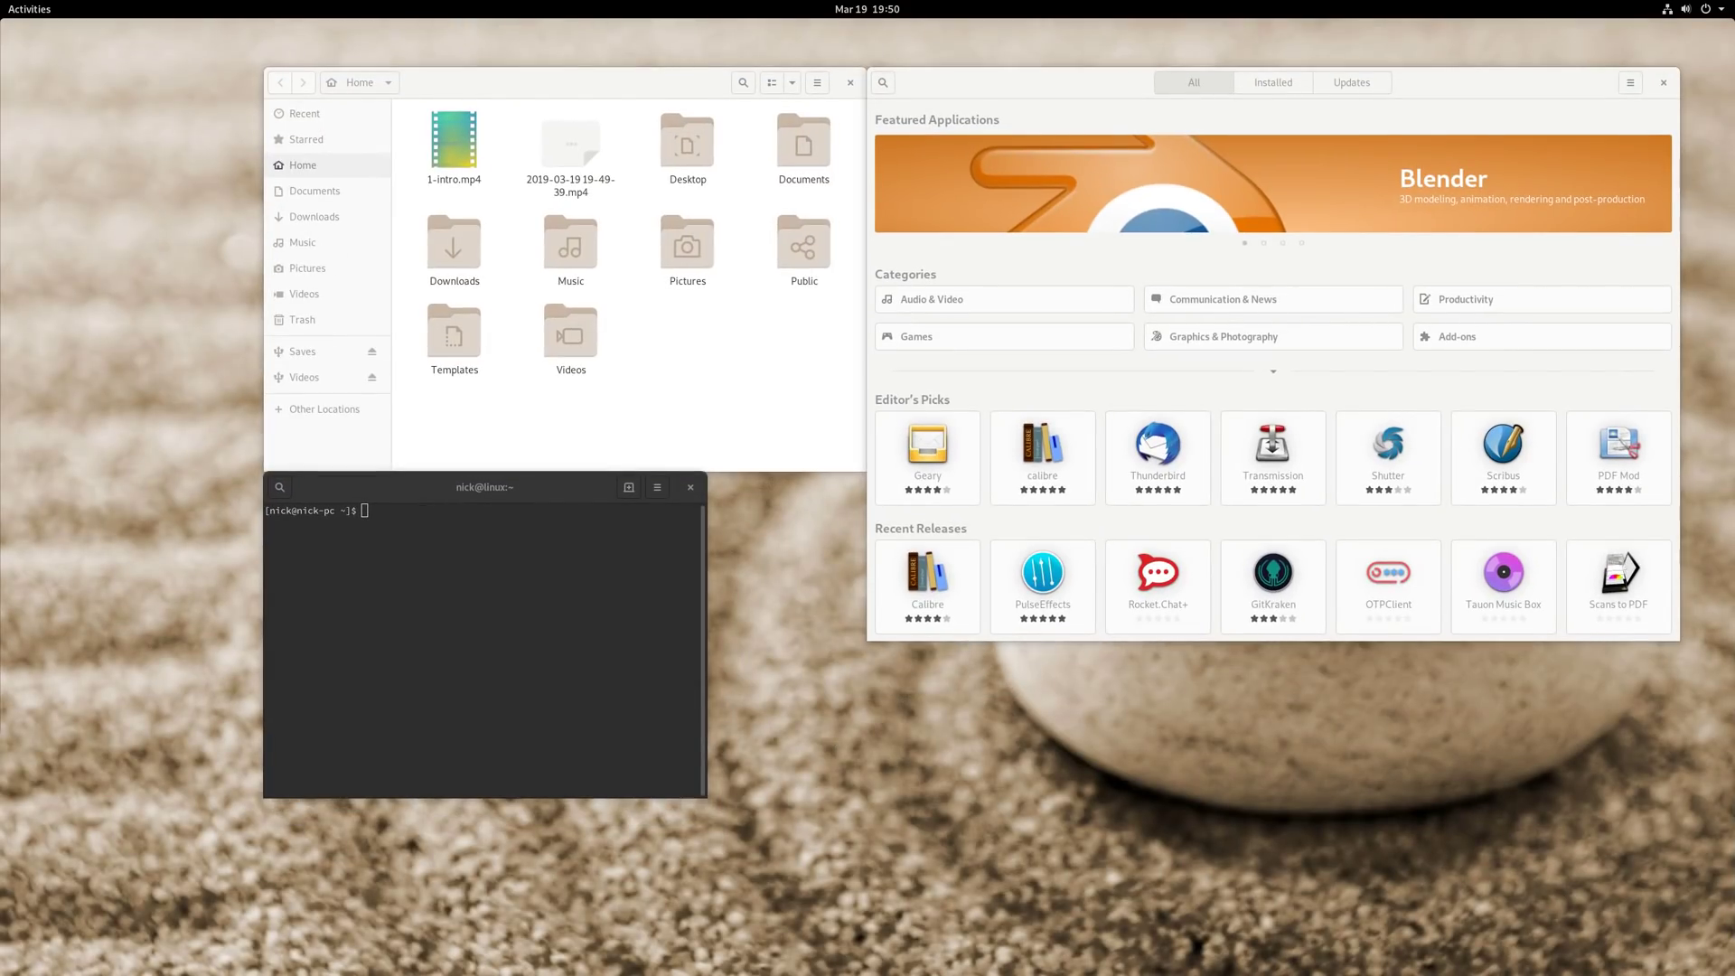
Launch Maps from the application grid, then switch to the second workspace and back
click(36, 13)
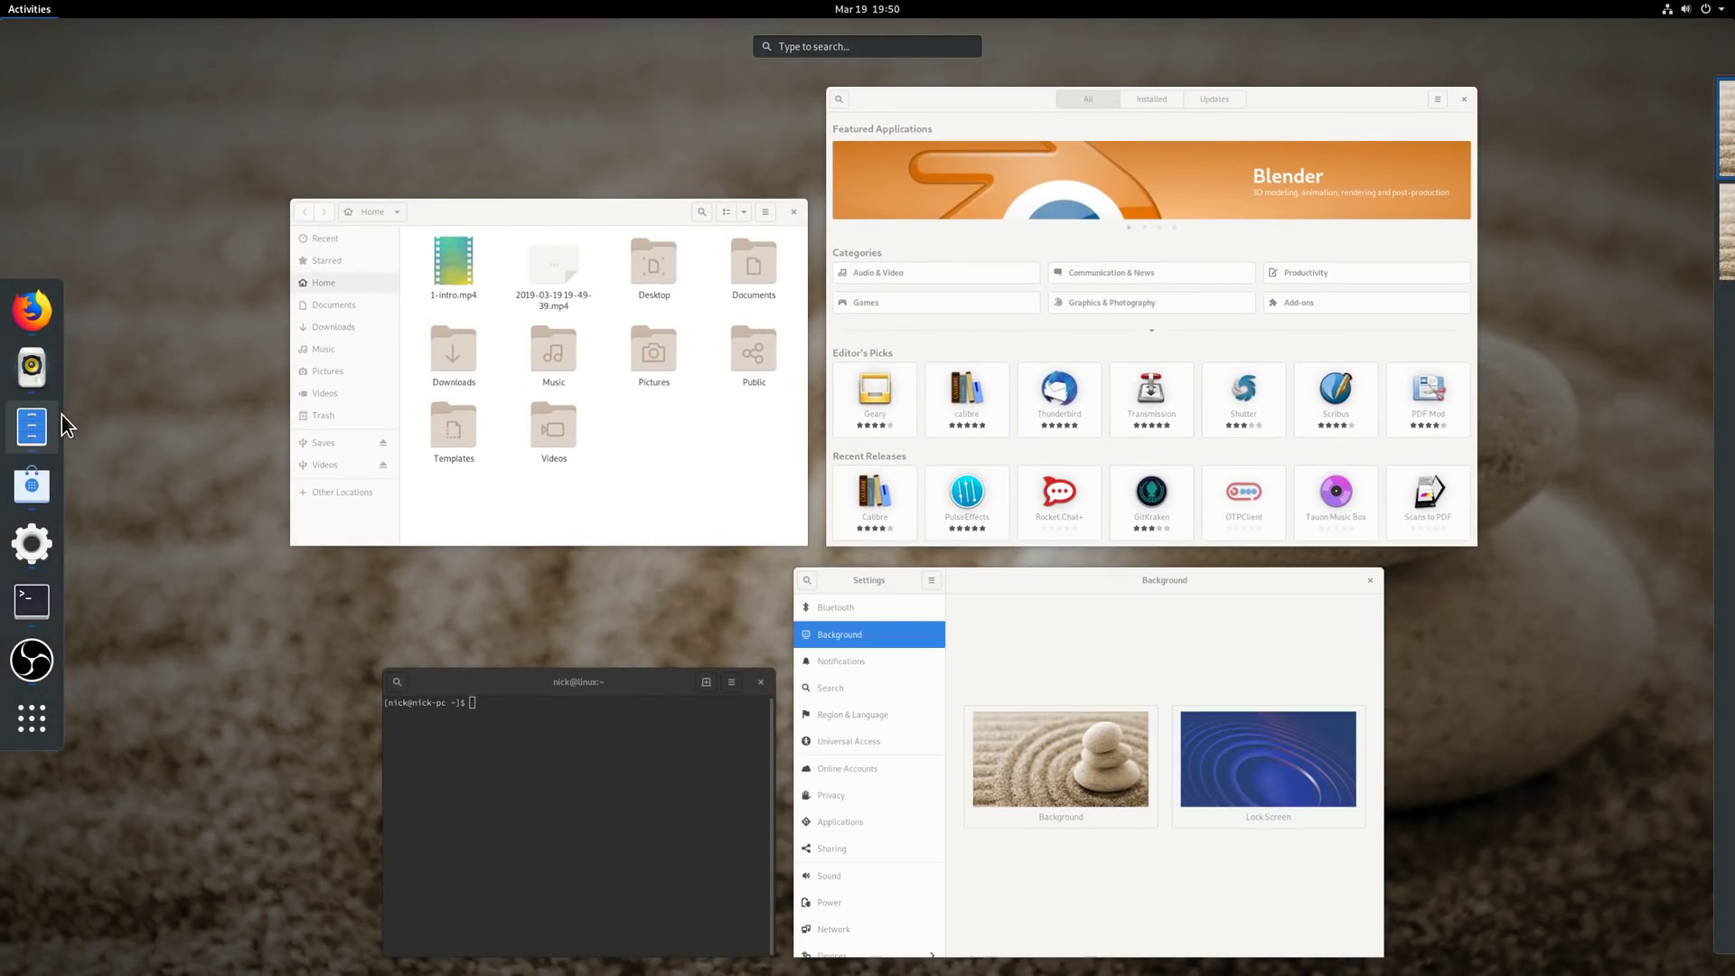
click(40, 717)
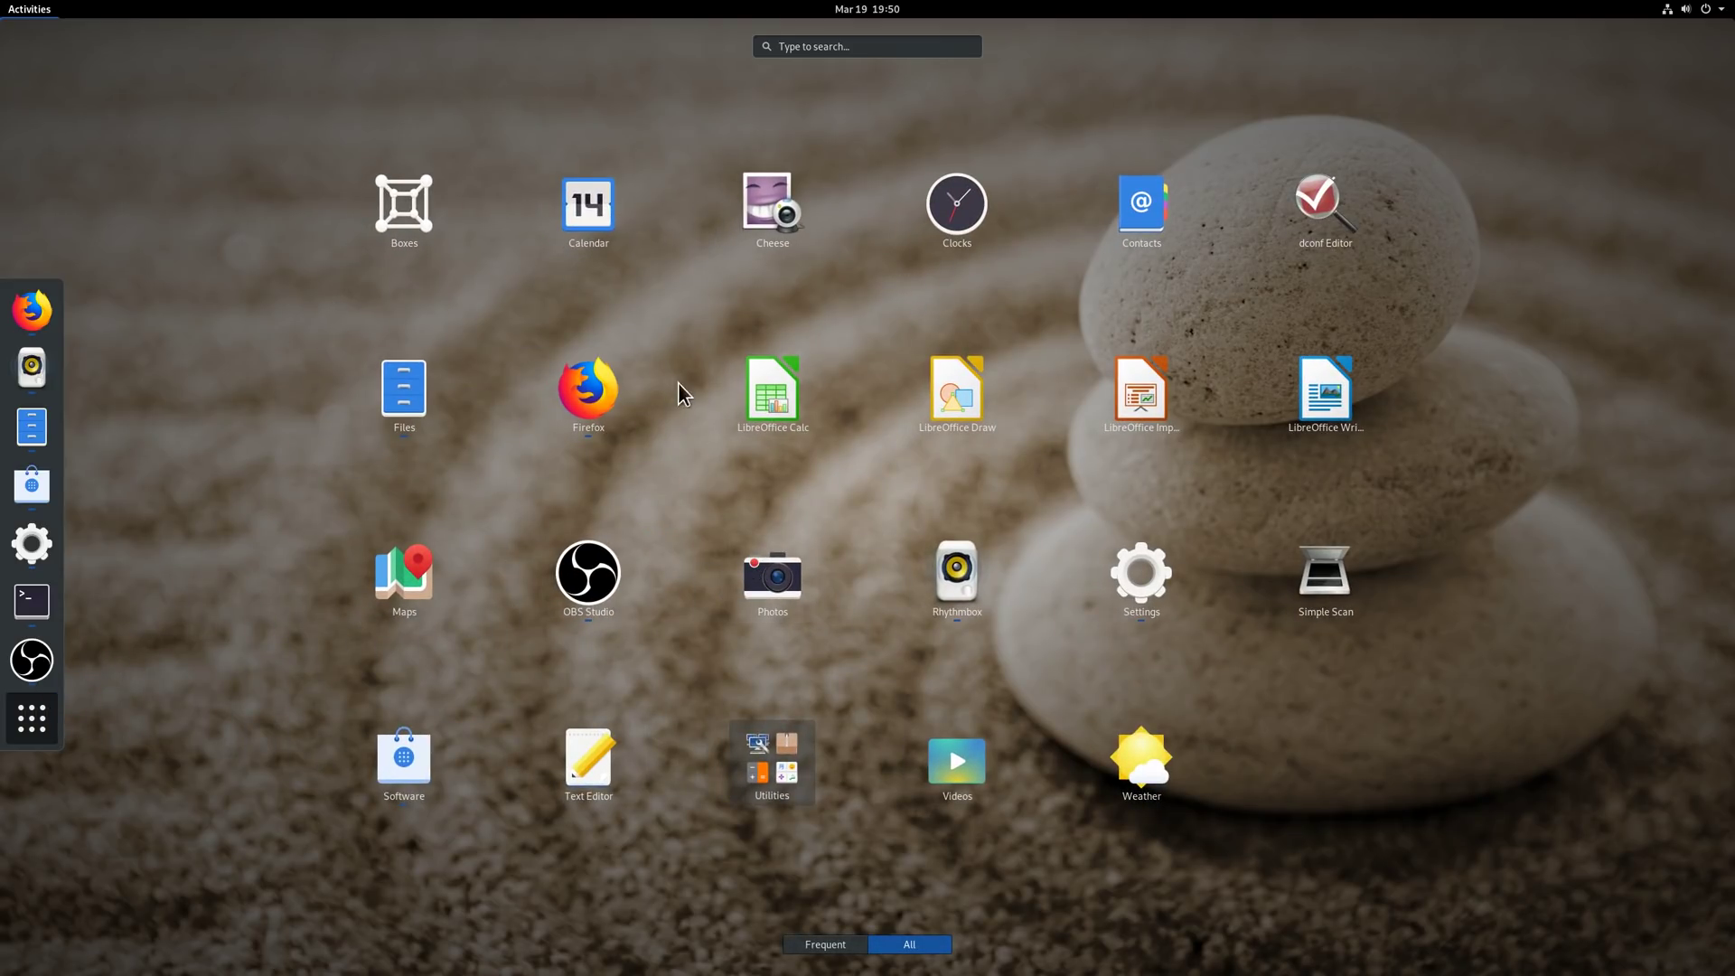
click(404, 579)
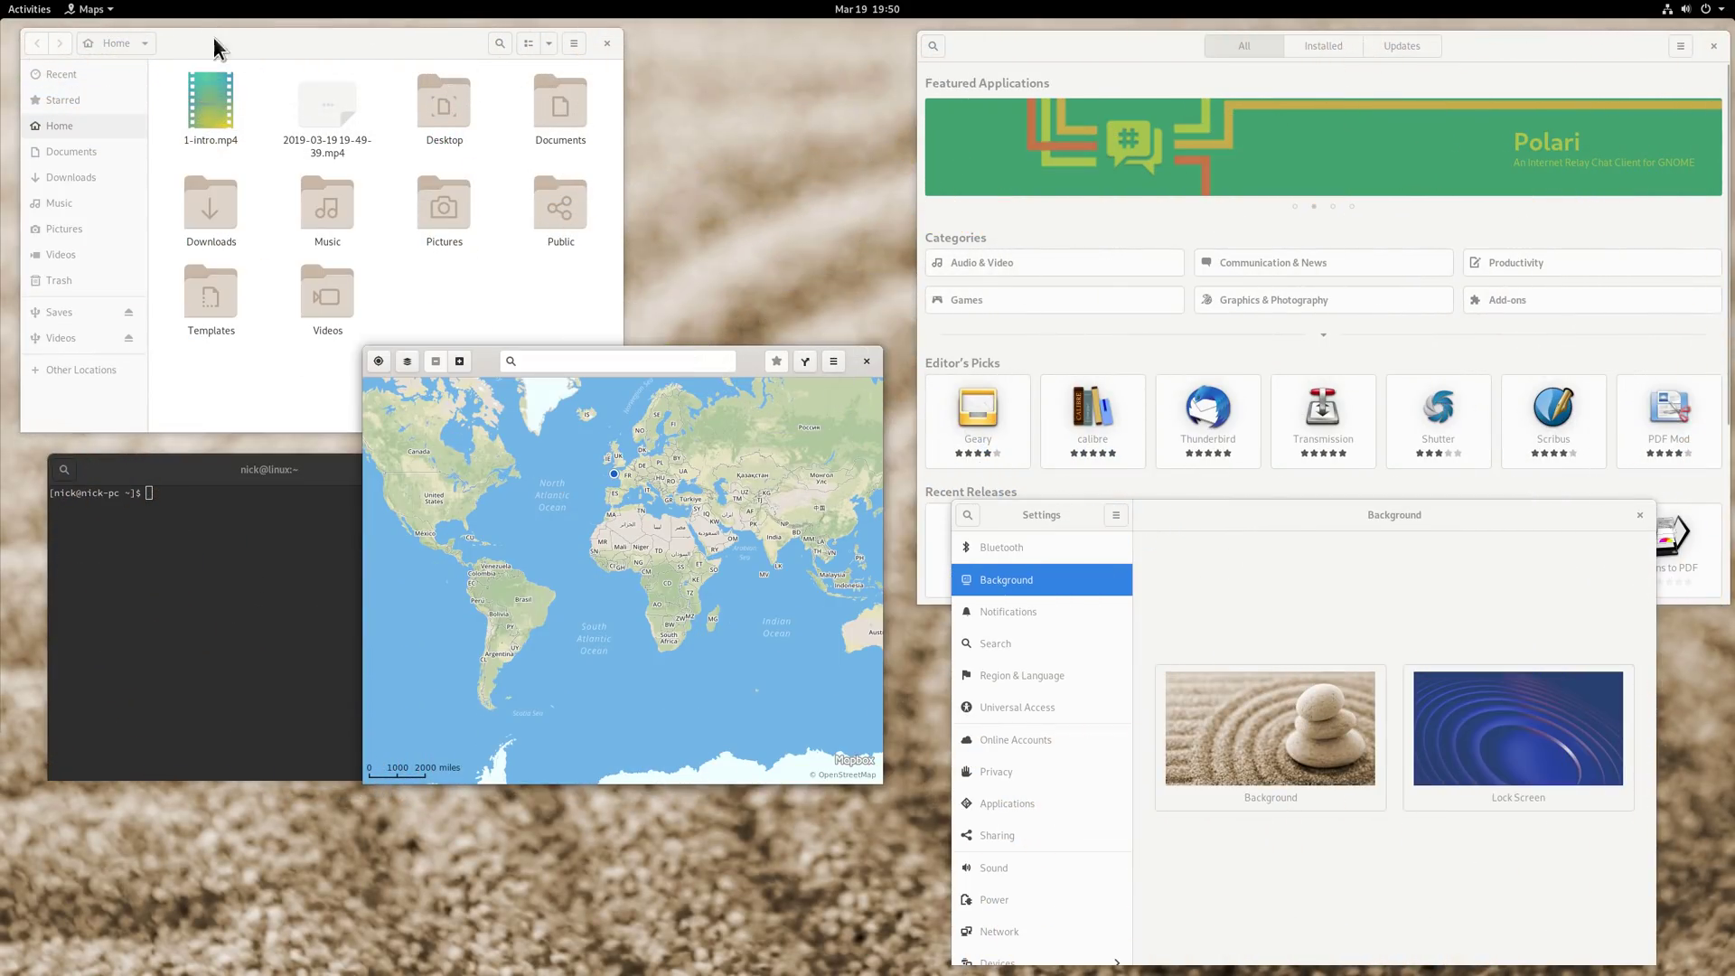
mouse_move(2, 3)
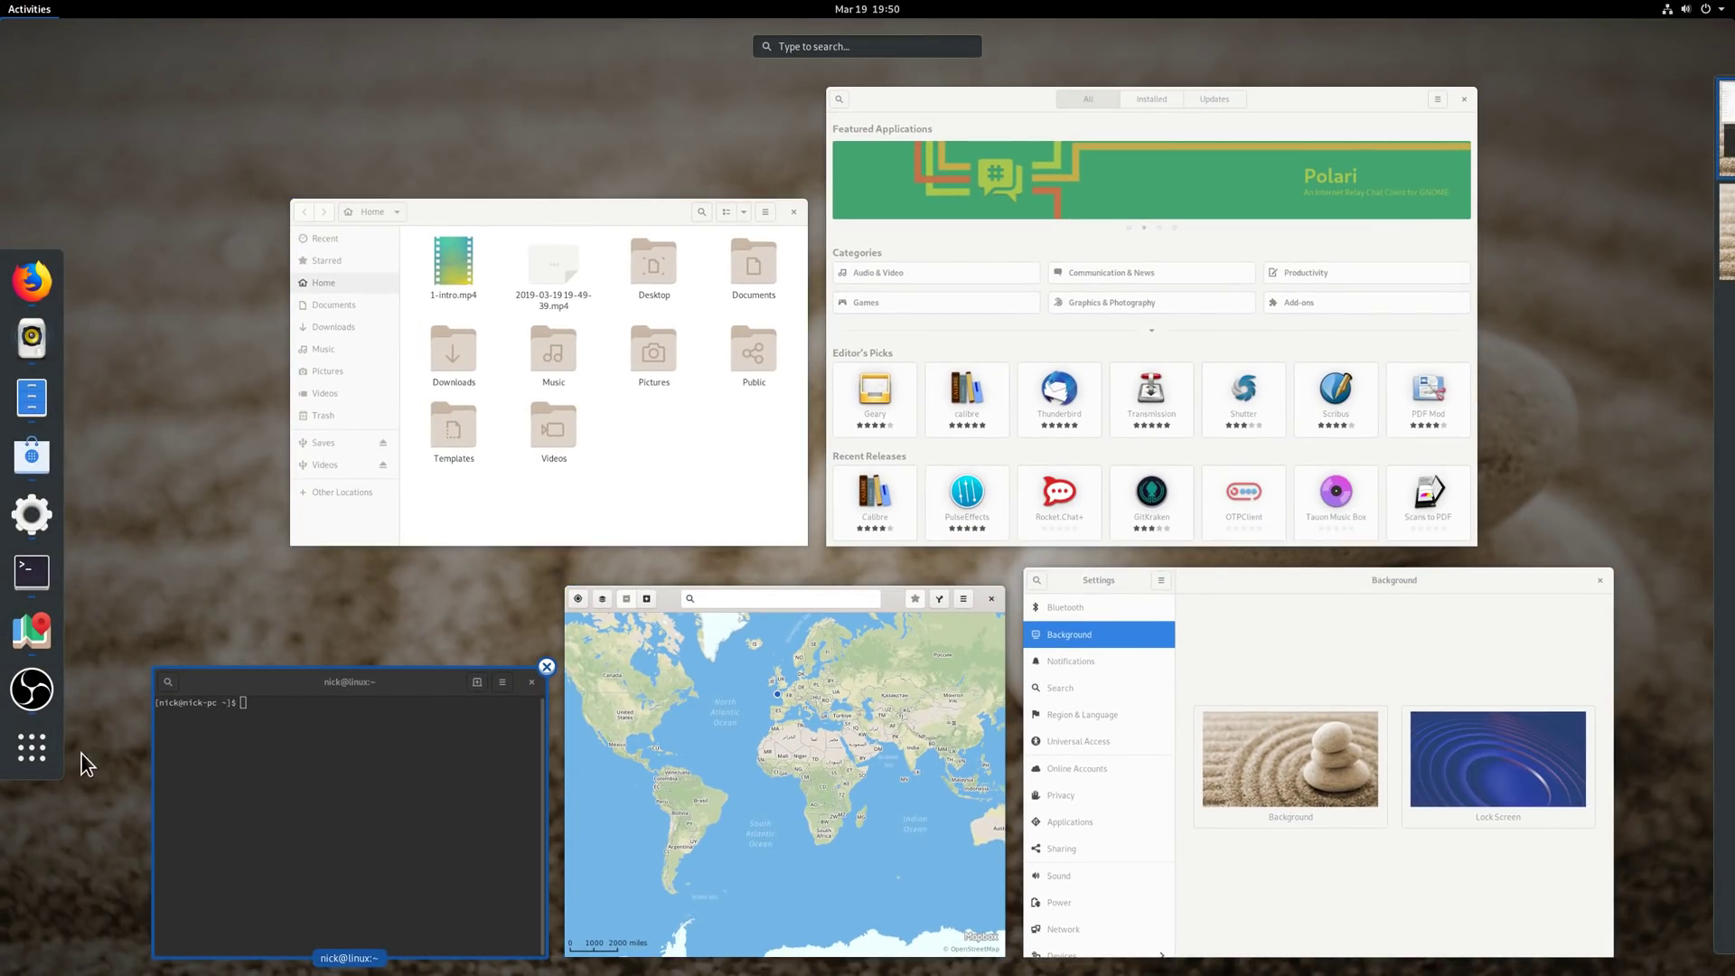
click(50, 755)
click(45, 750)
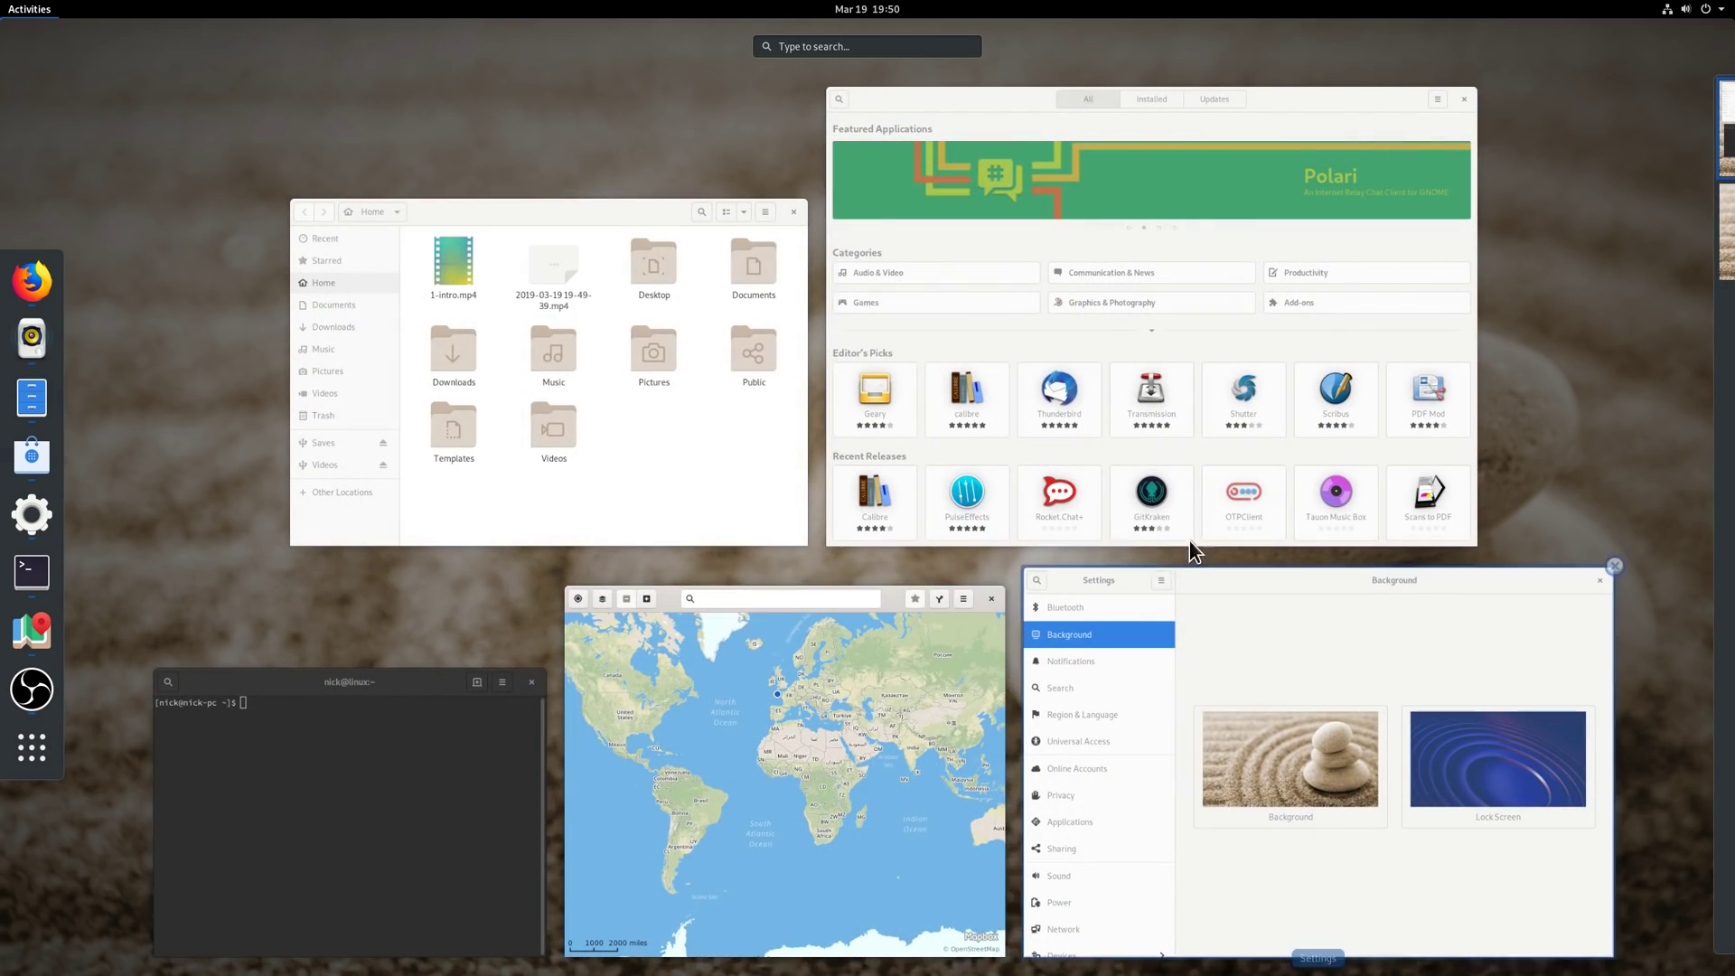
click(1725, 244)
click(1688, 156)
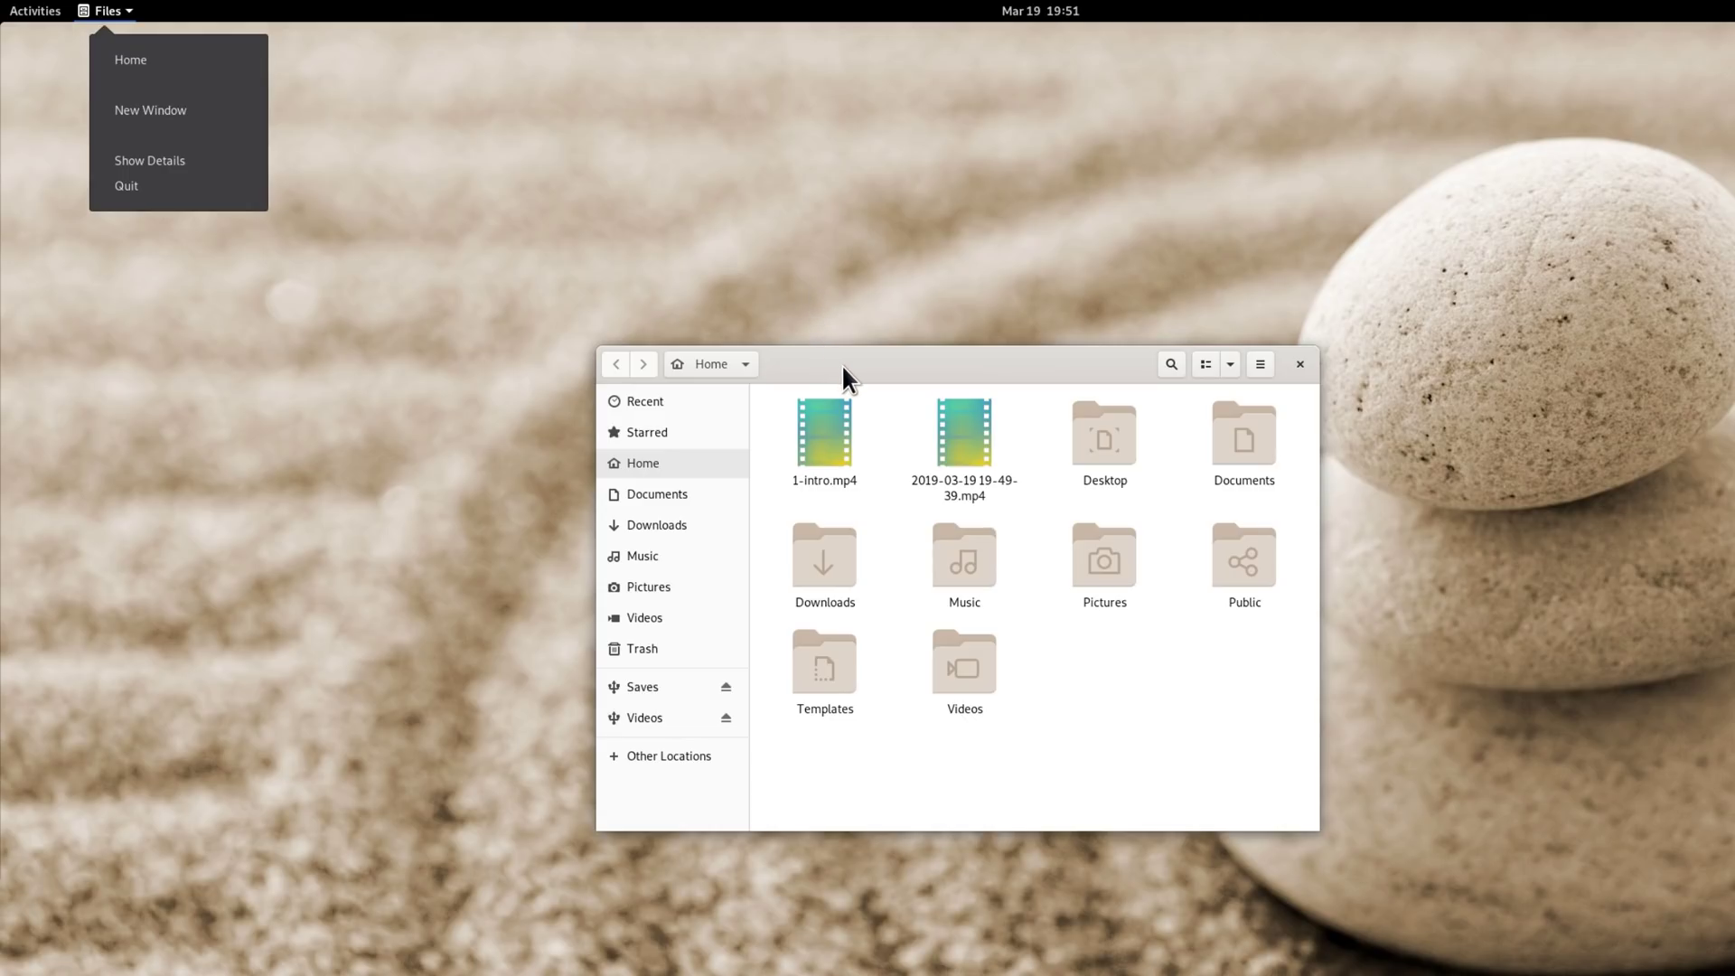
Browse the Files application menu and the Home folder options
click(844, 366)
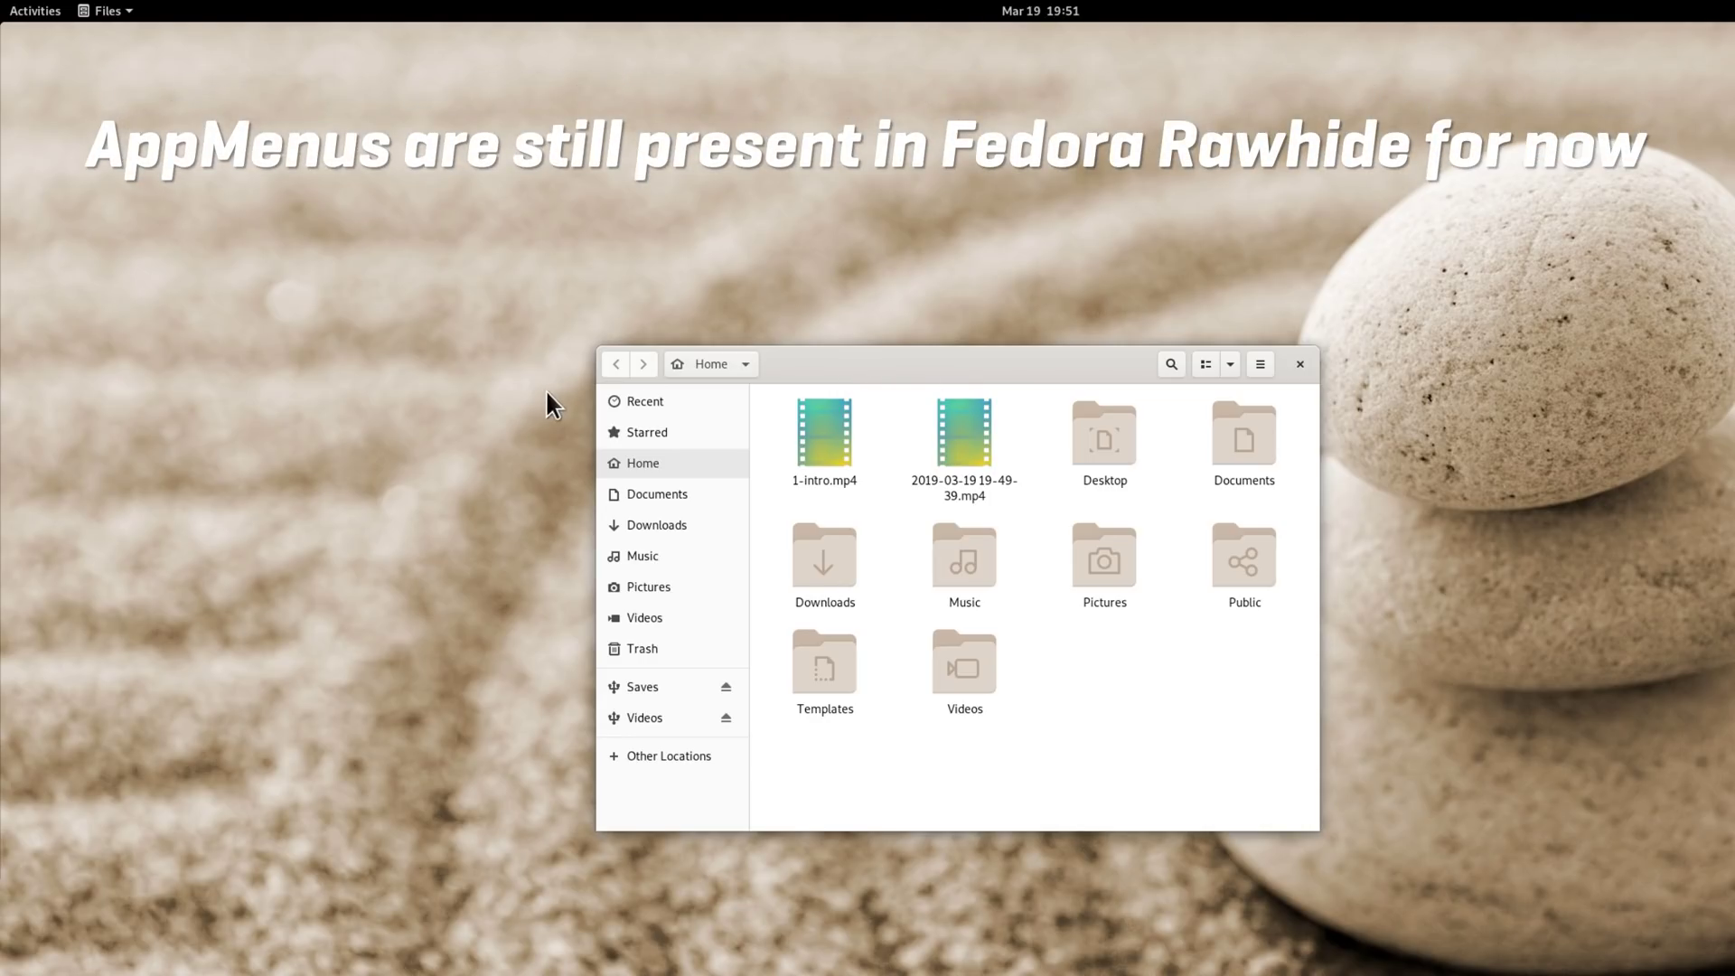
drag(994, 371, 1006, 366)
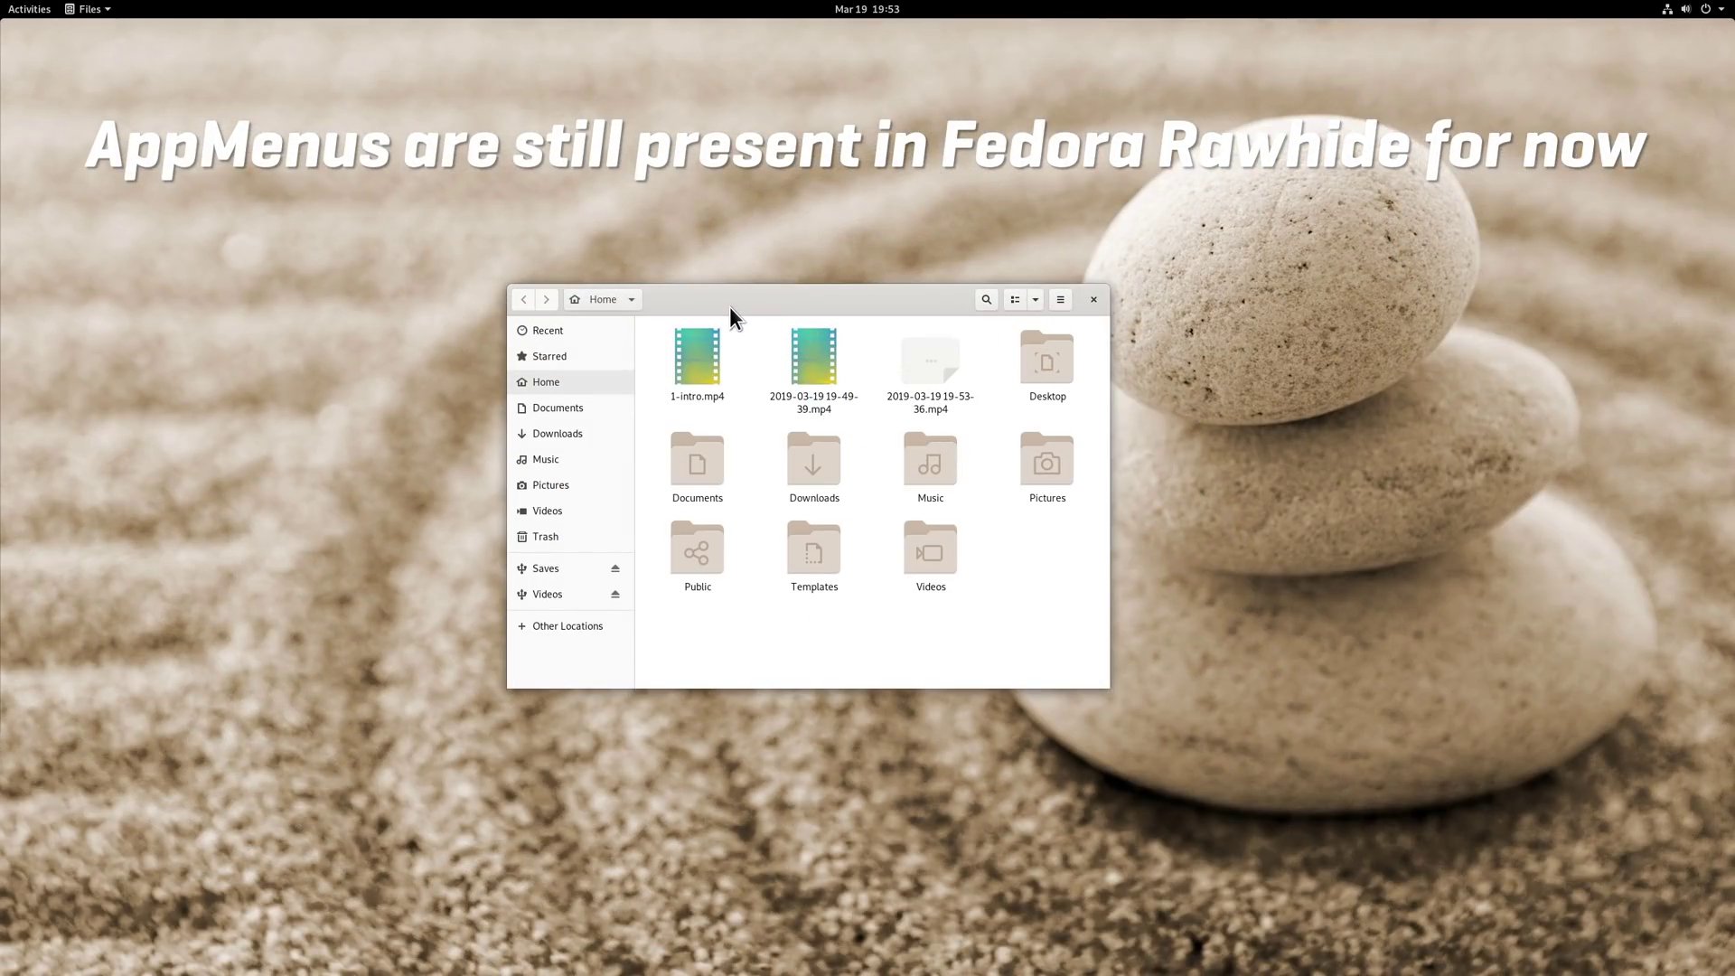
click(98, 11)
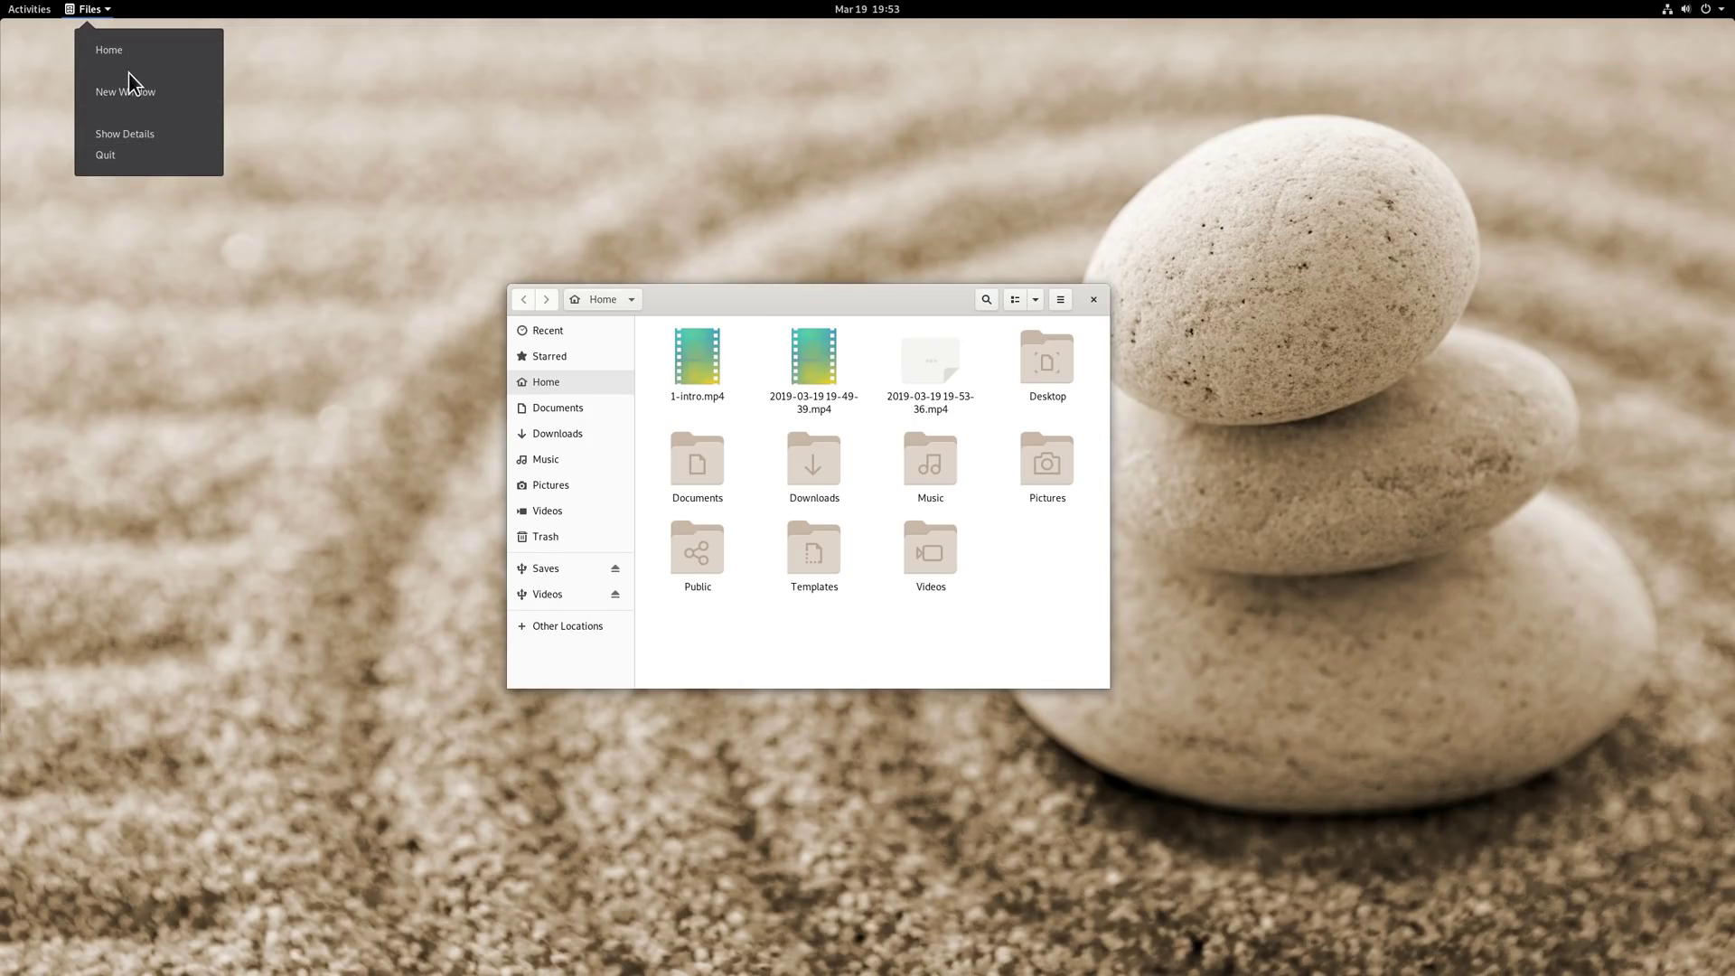
click(98, 11)
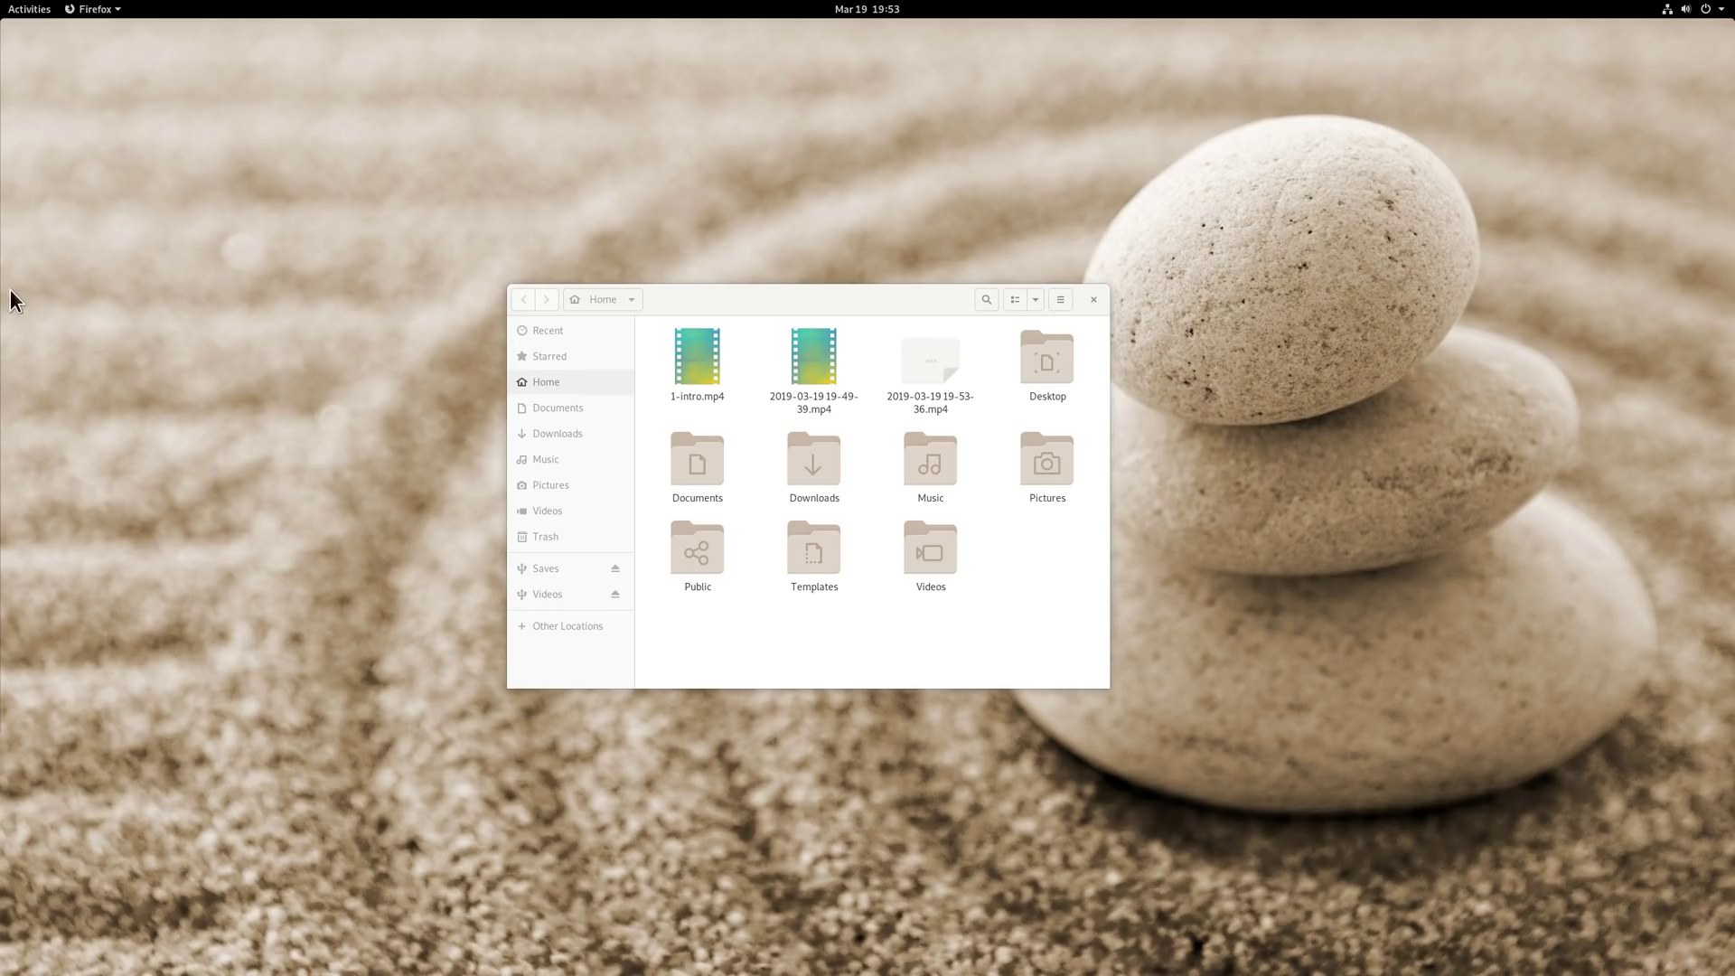
click(760, 298)
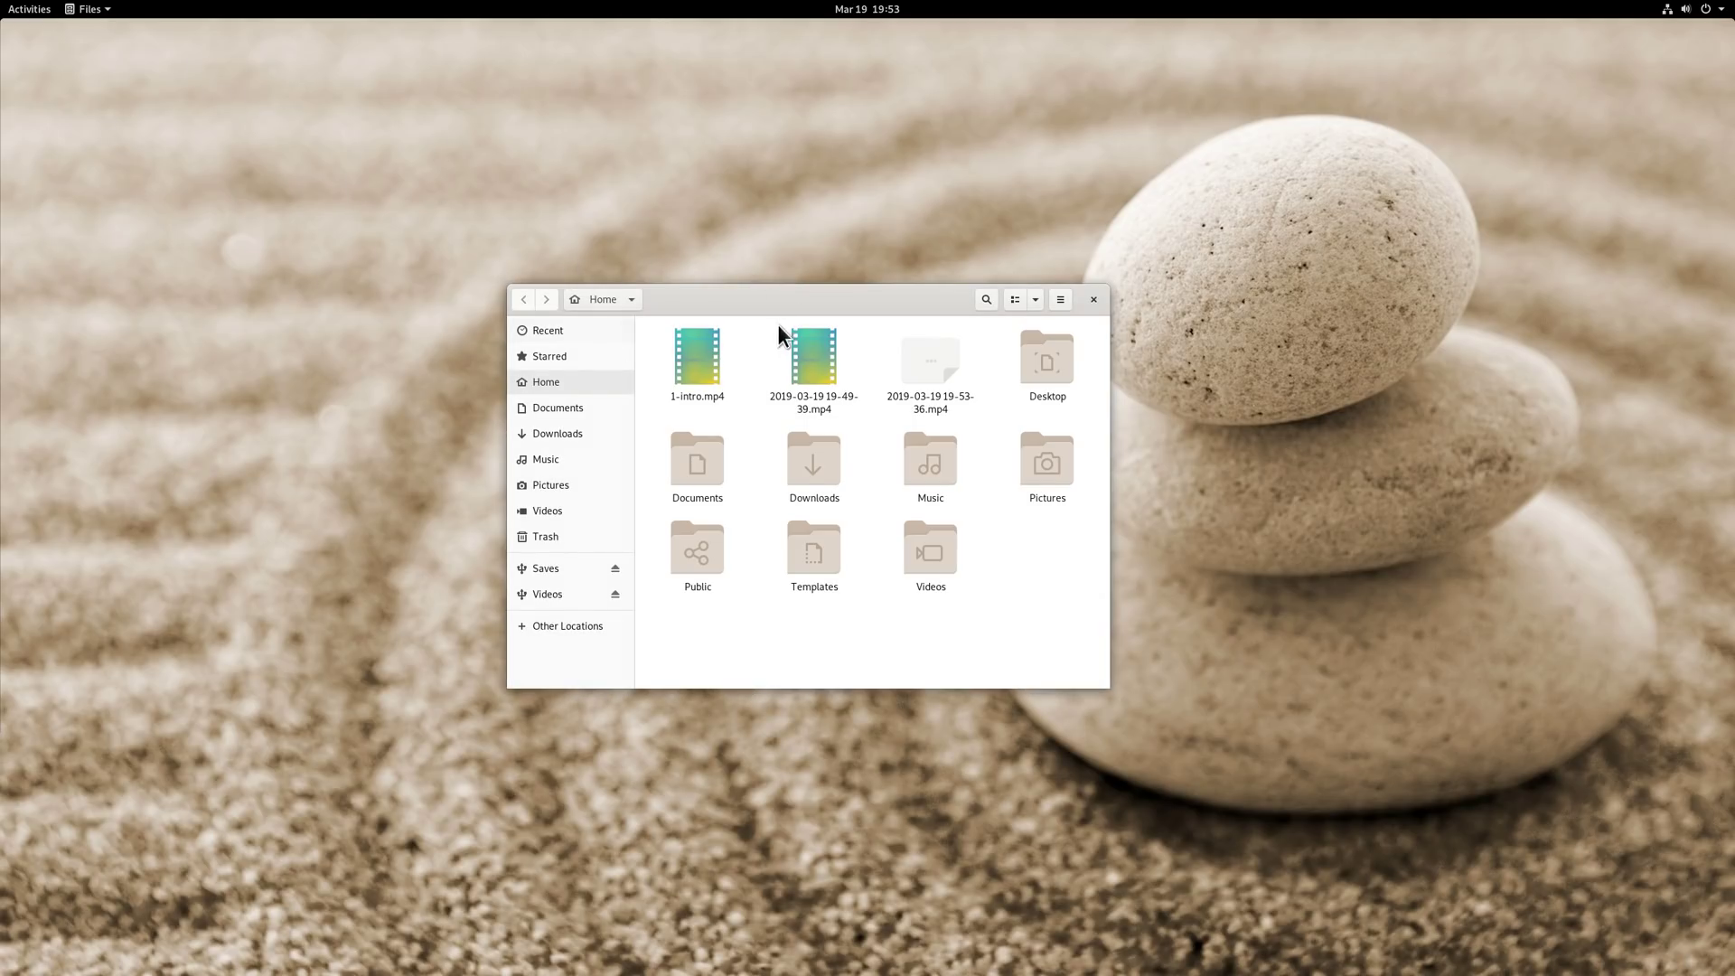
click(630, 299)
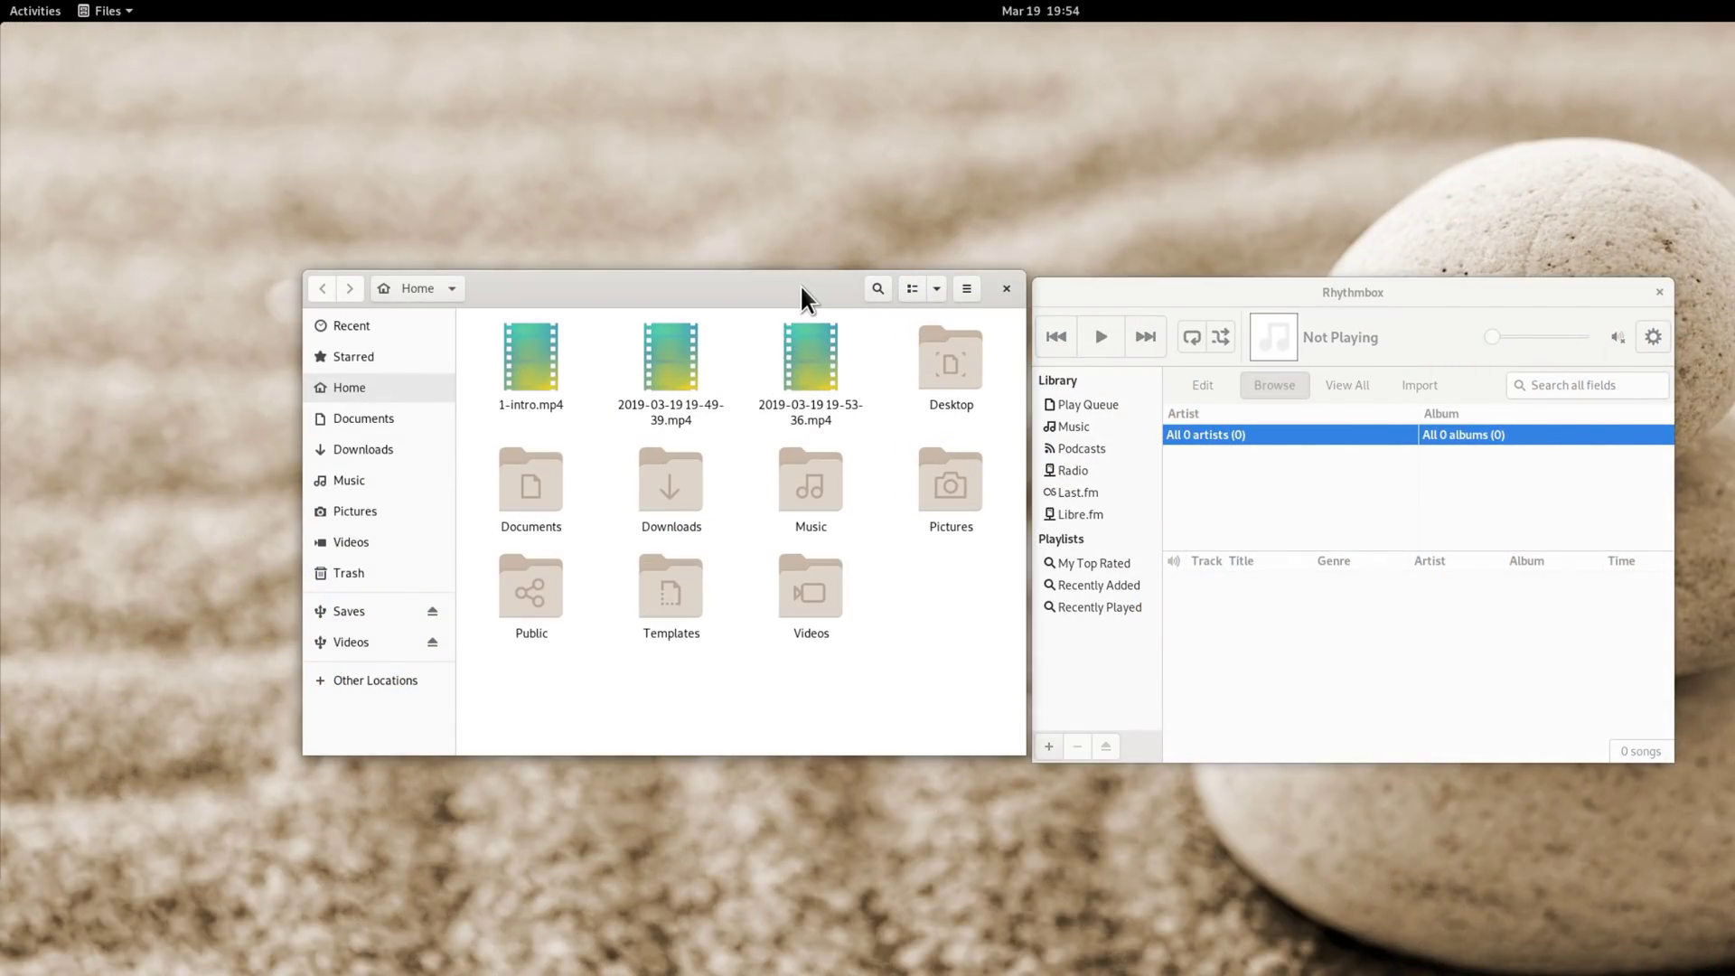
click(107, 11)
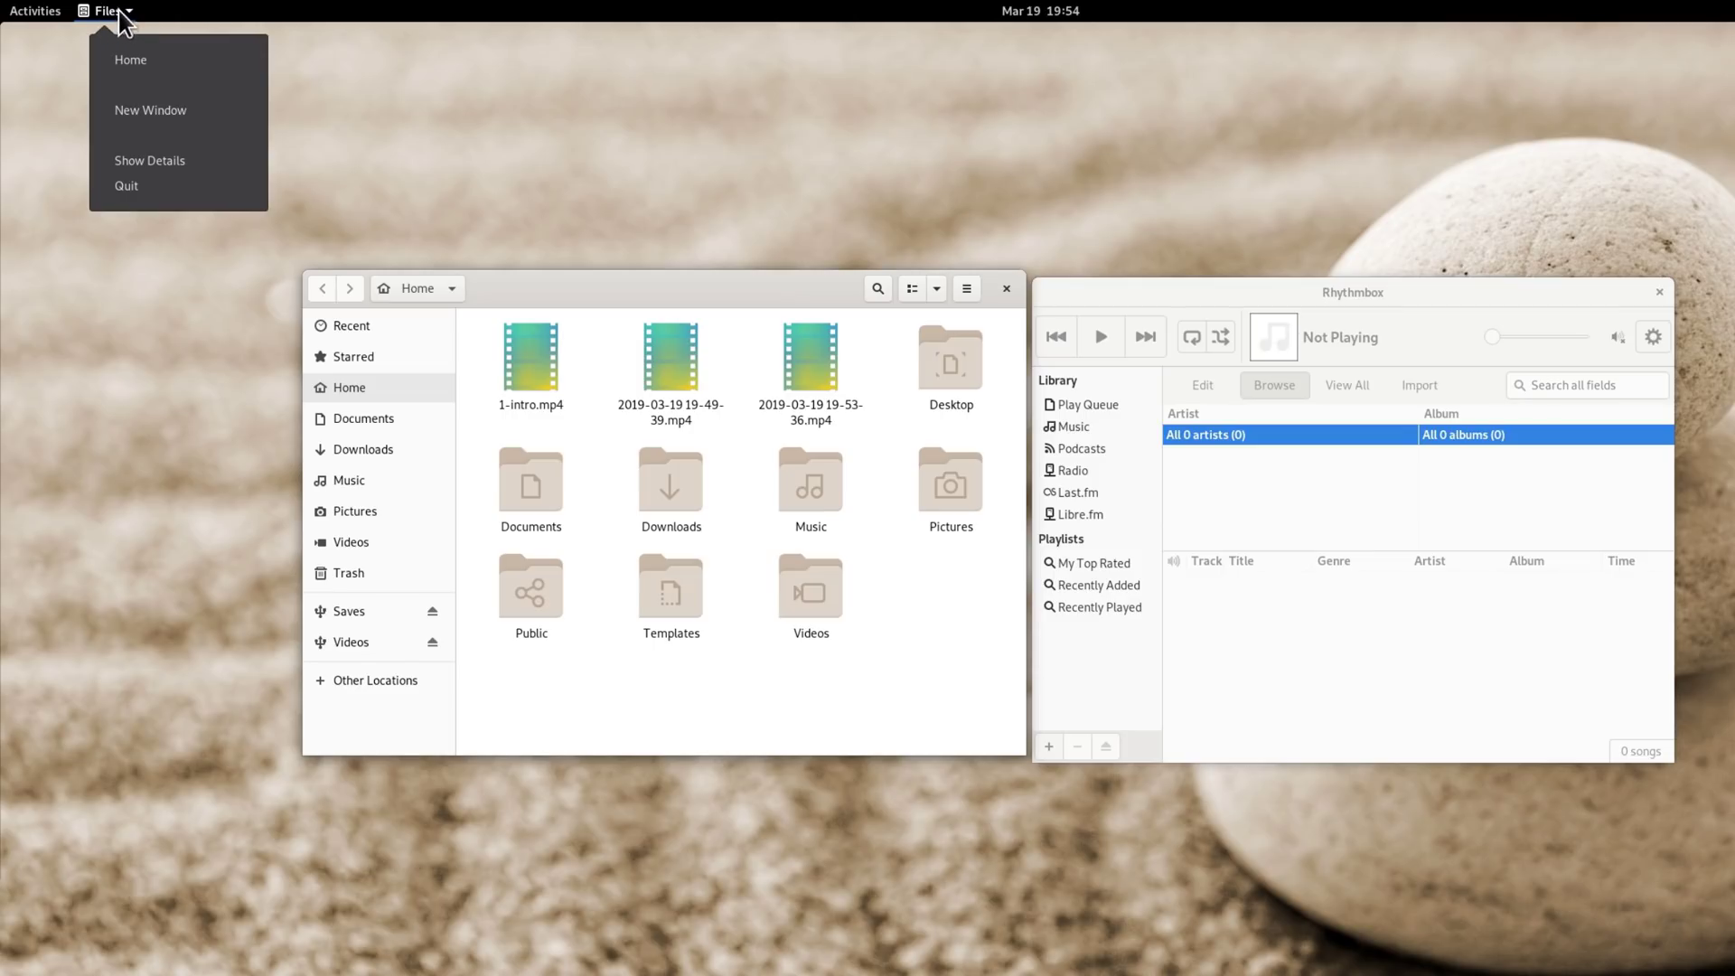
click(107, 11)
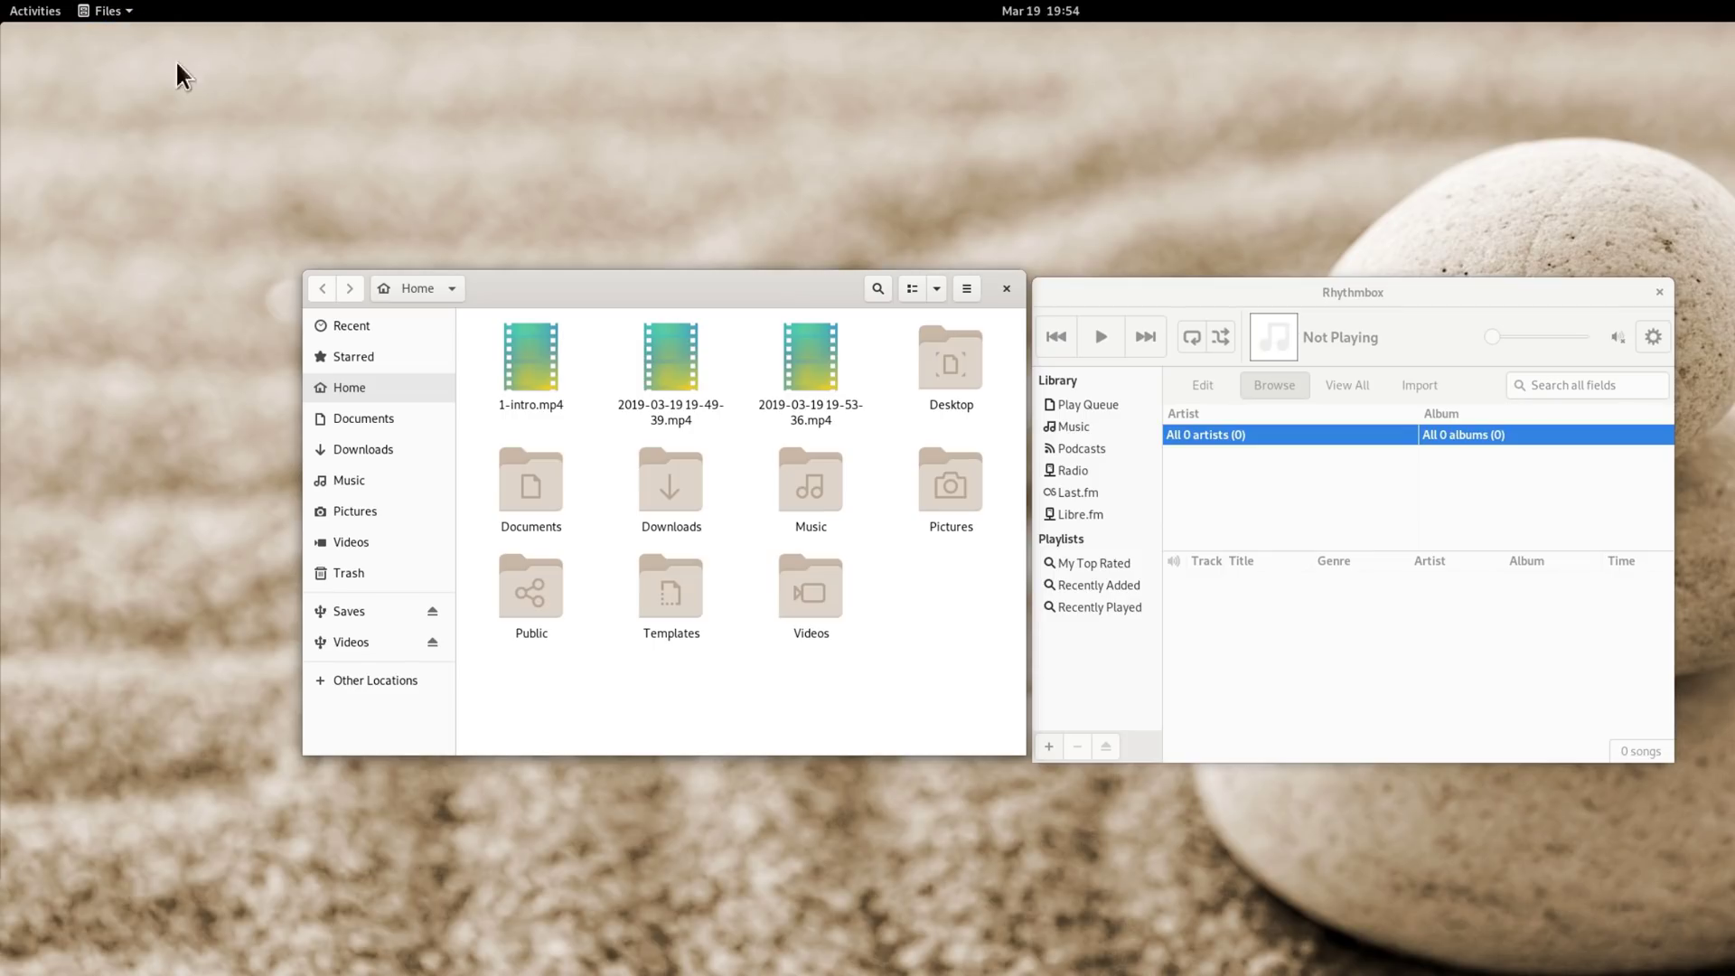
Reposition the Files and Rhythmbox windows, then close Rhythmbox
drag(587, 276, 716, 311)
click(1412, 301)
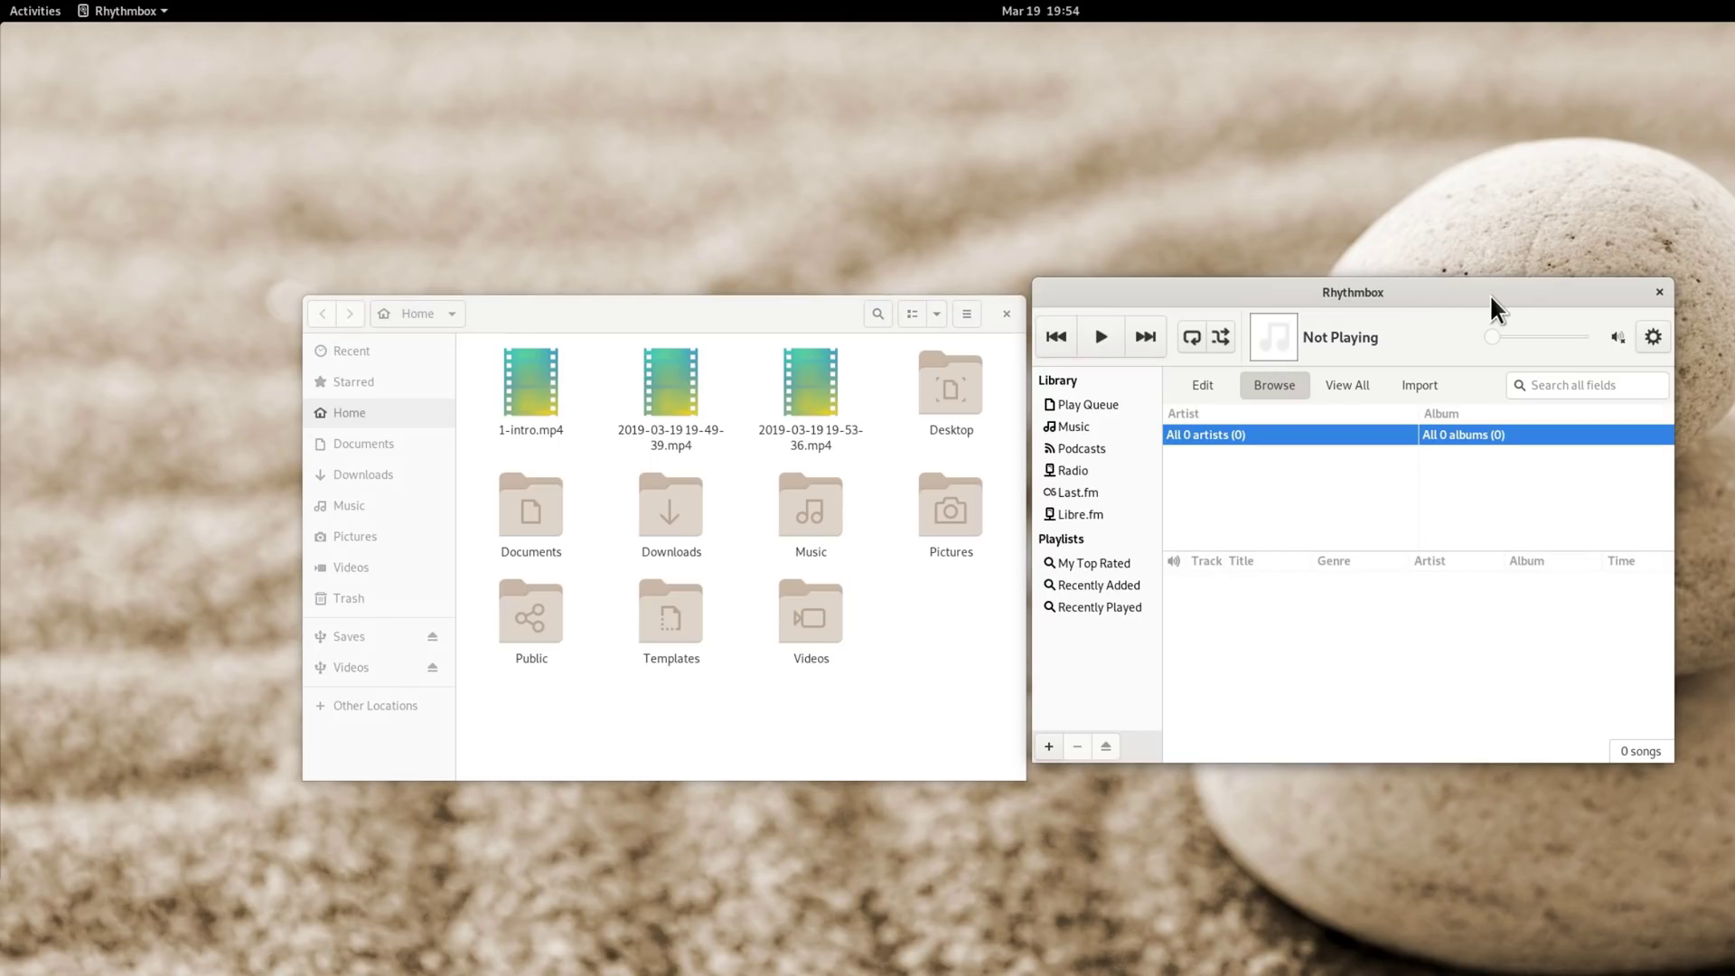
drag(1490, 301, 1508, 293)
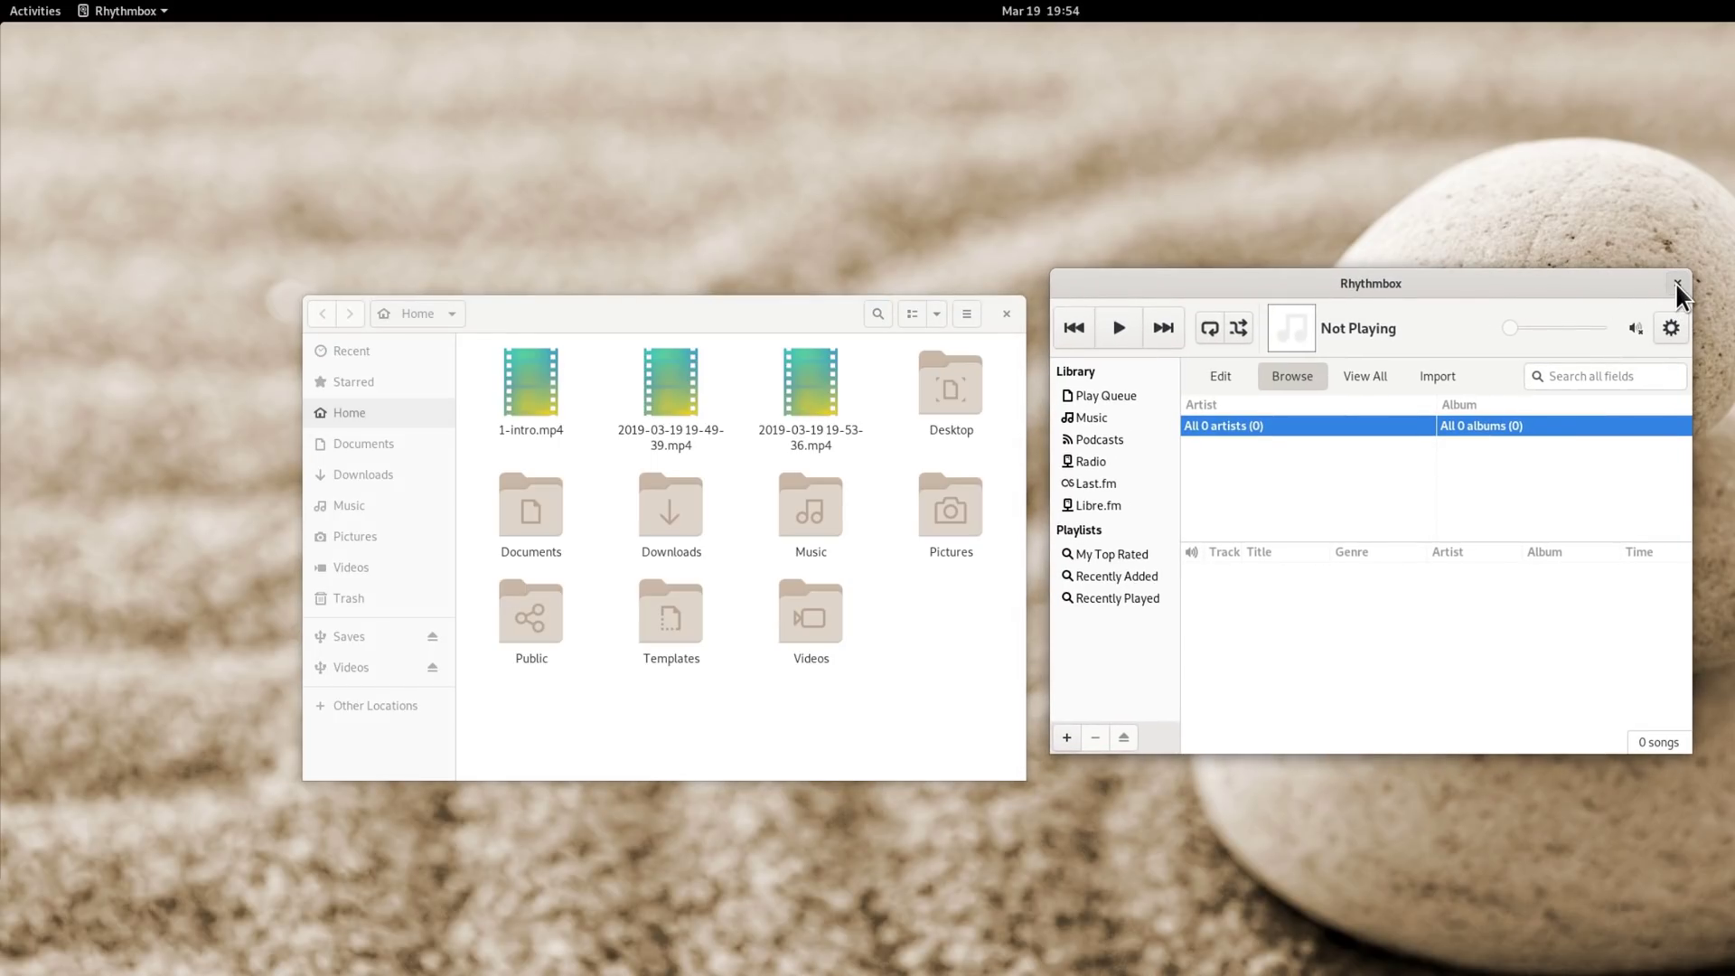
click(1676, 283)
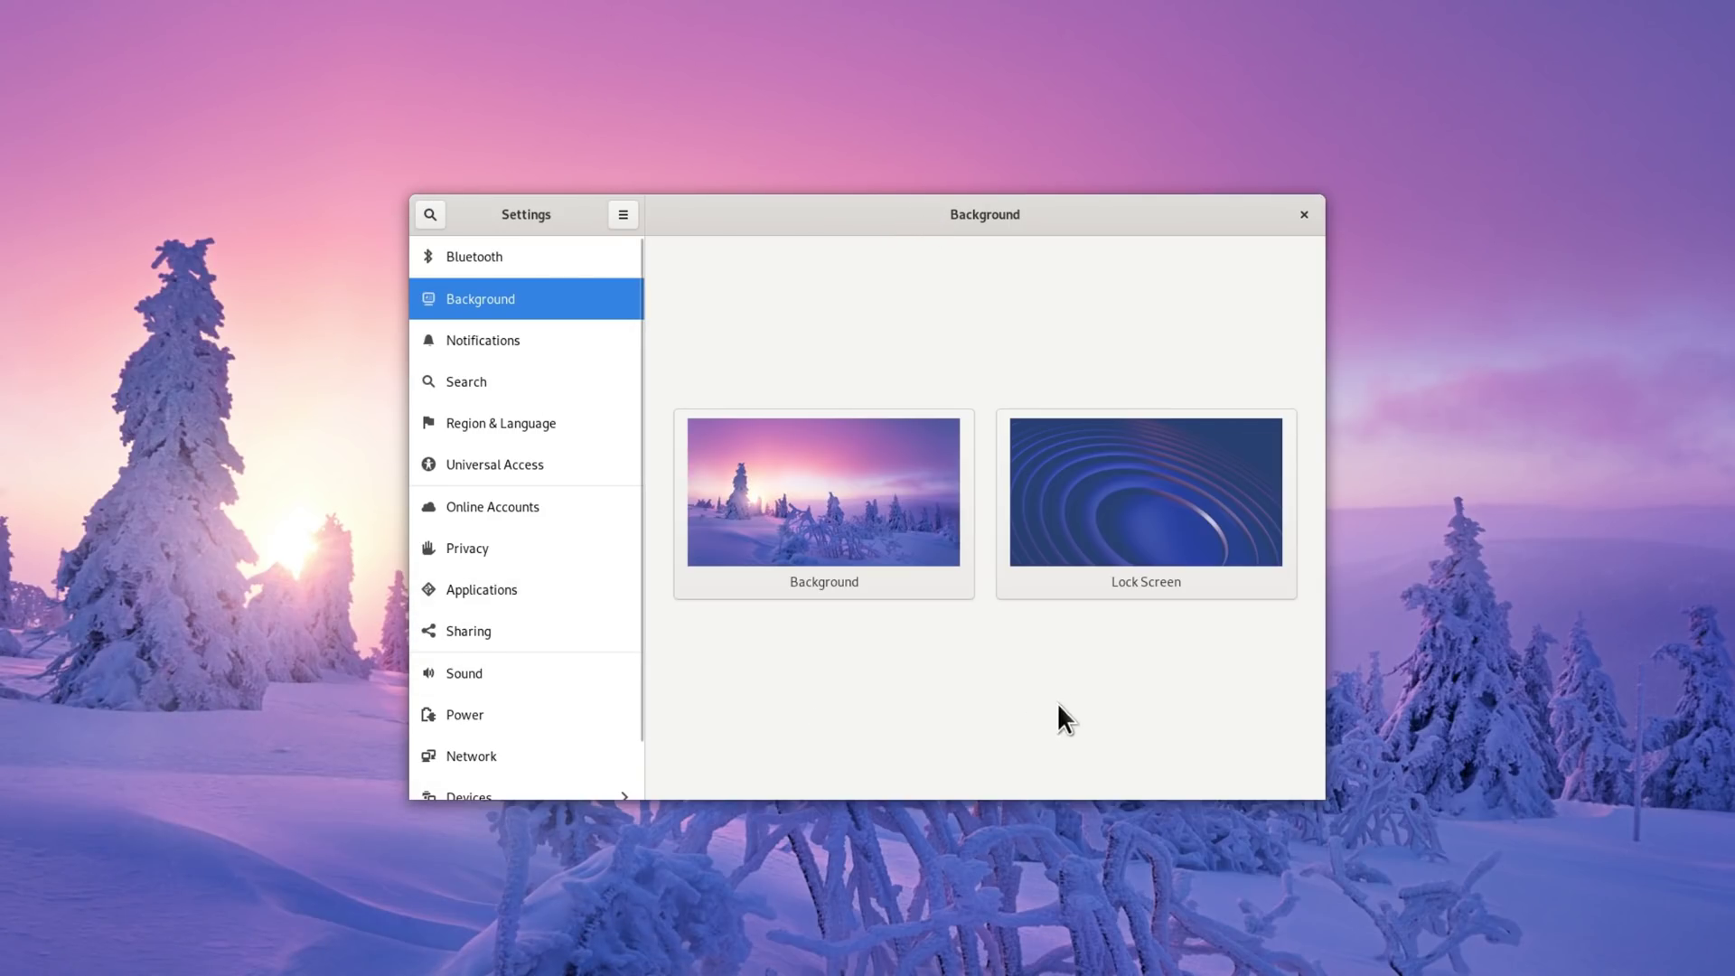
Check the Settings window's extra options, then go to the Notifications page
click(623, 215)
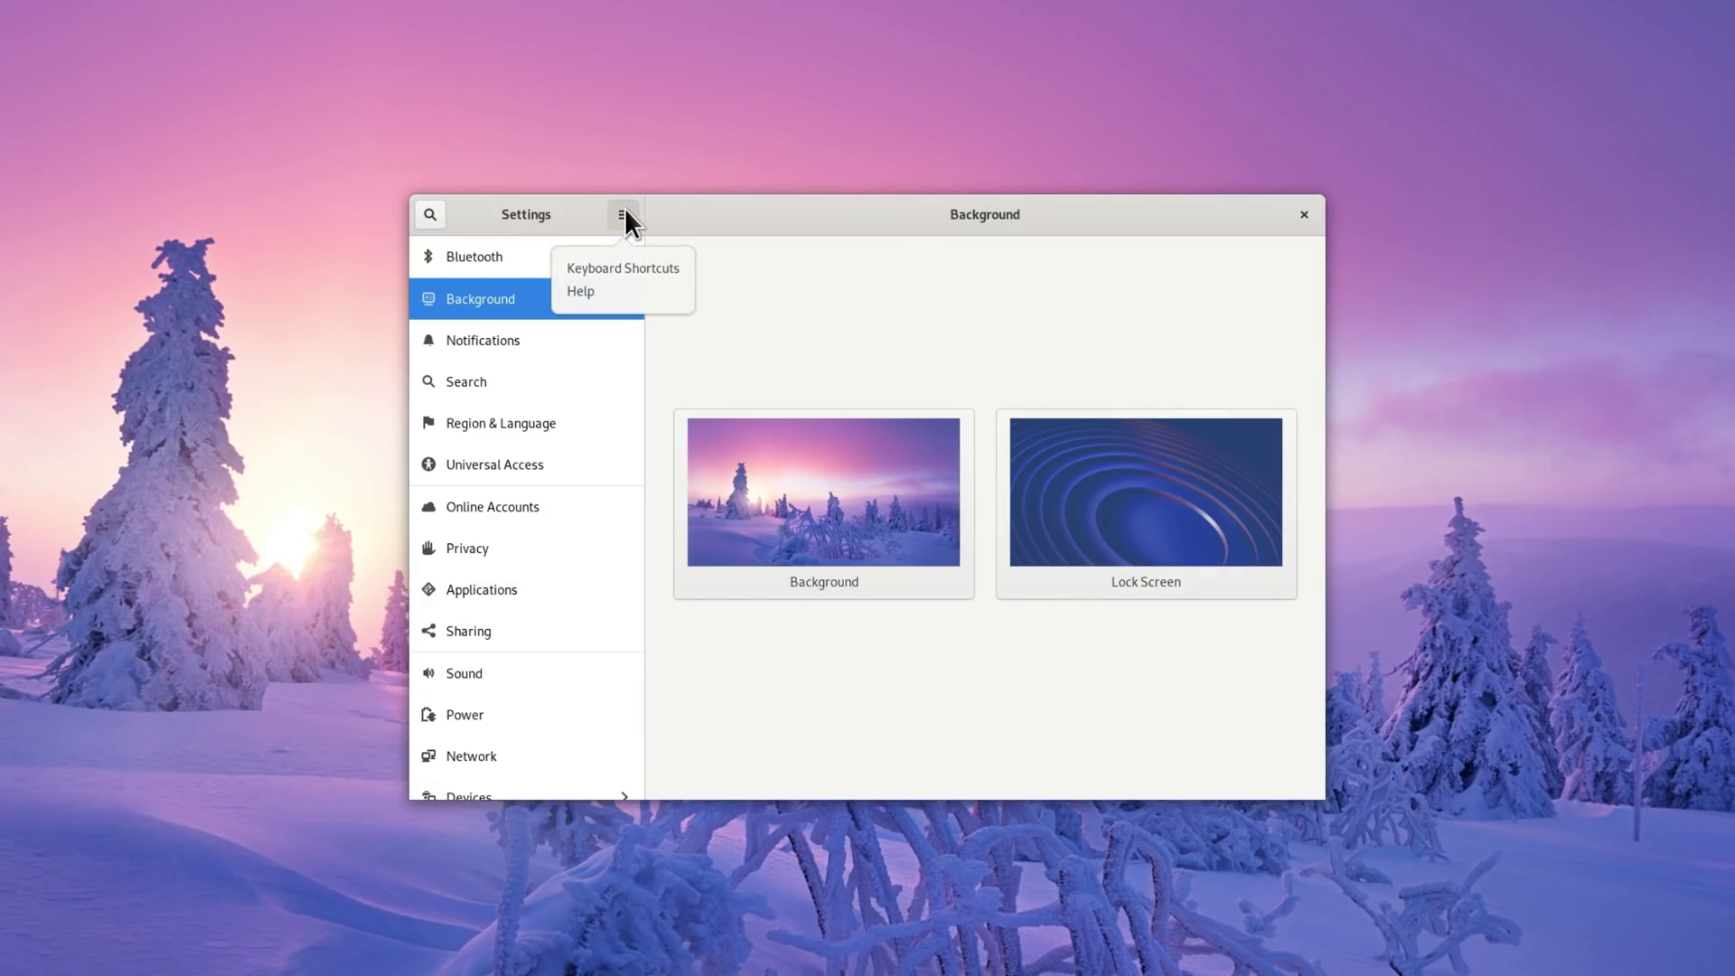
click(768, 296)
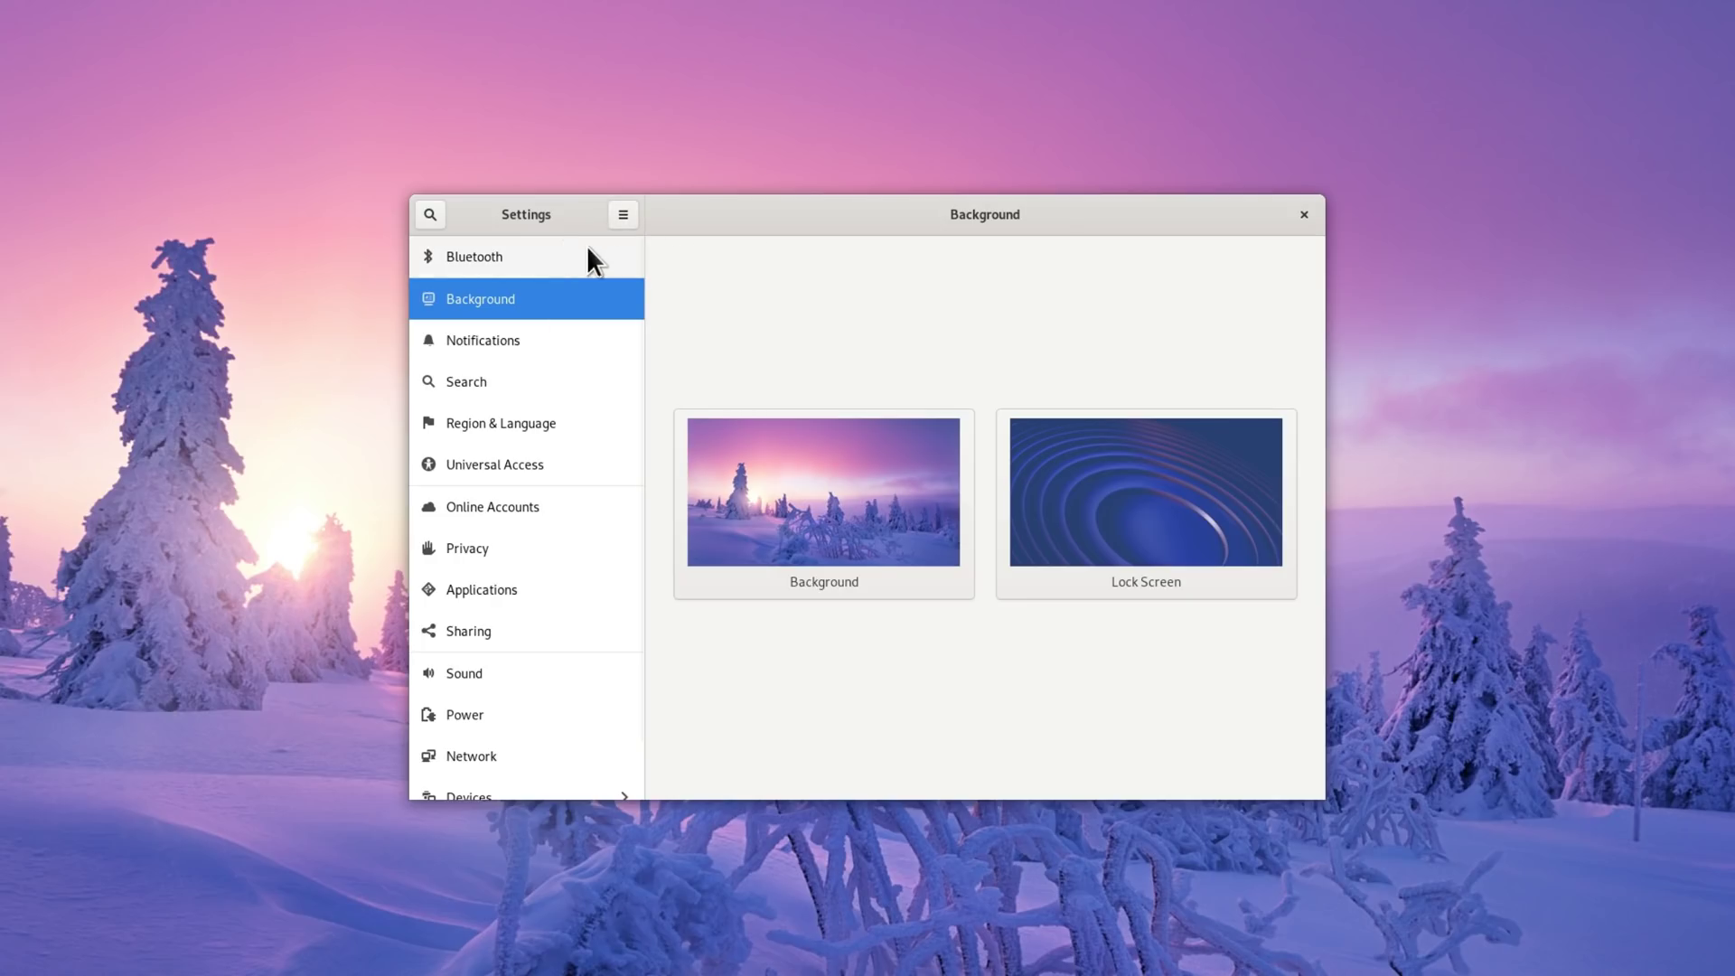
click(496, 338)
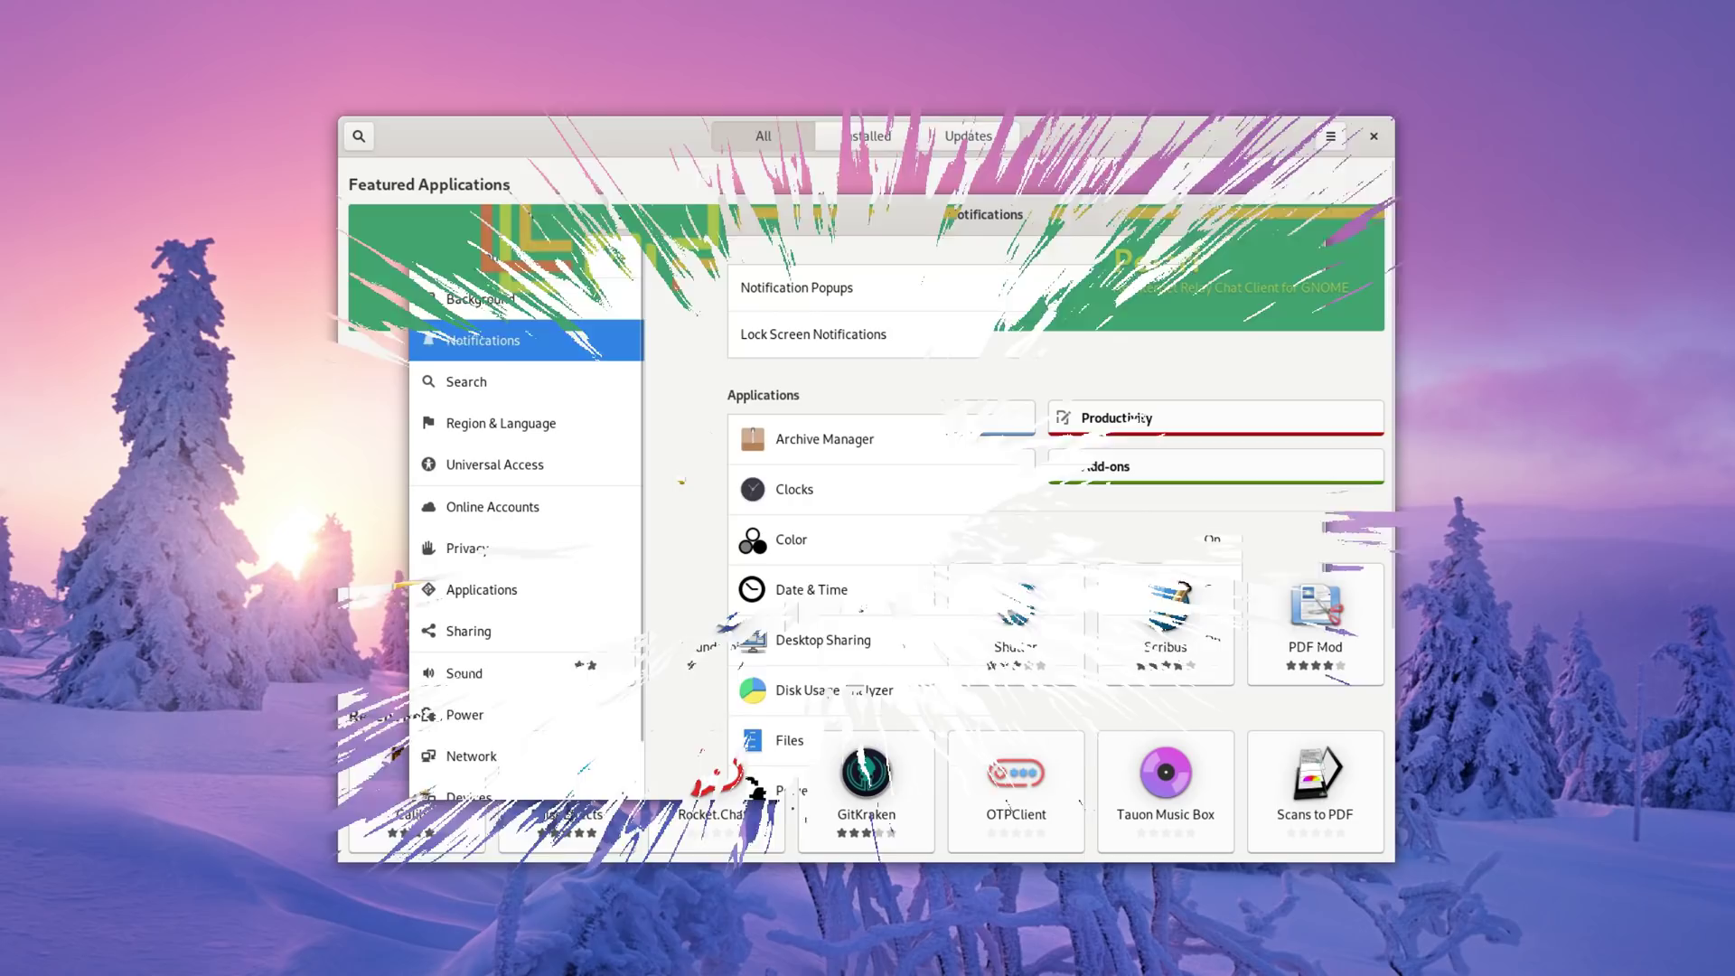
Browse Software's Installed, Updates and featured views, then toggle Notification Popups
click(877, 140)
click(980, 138)
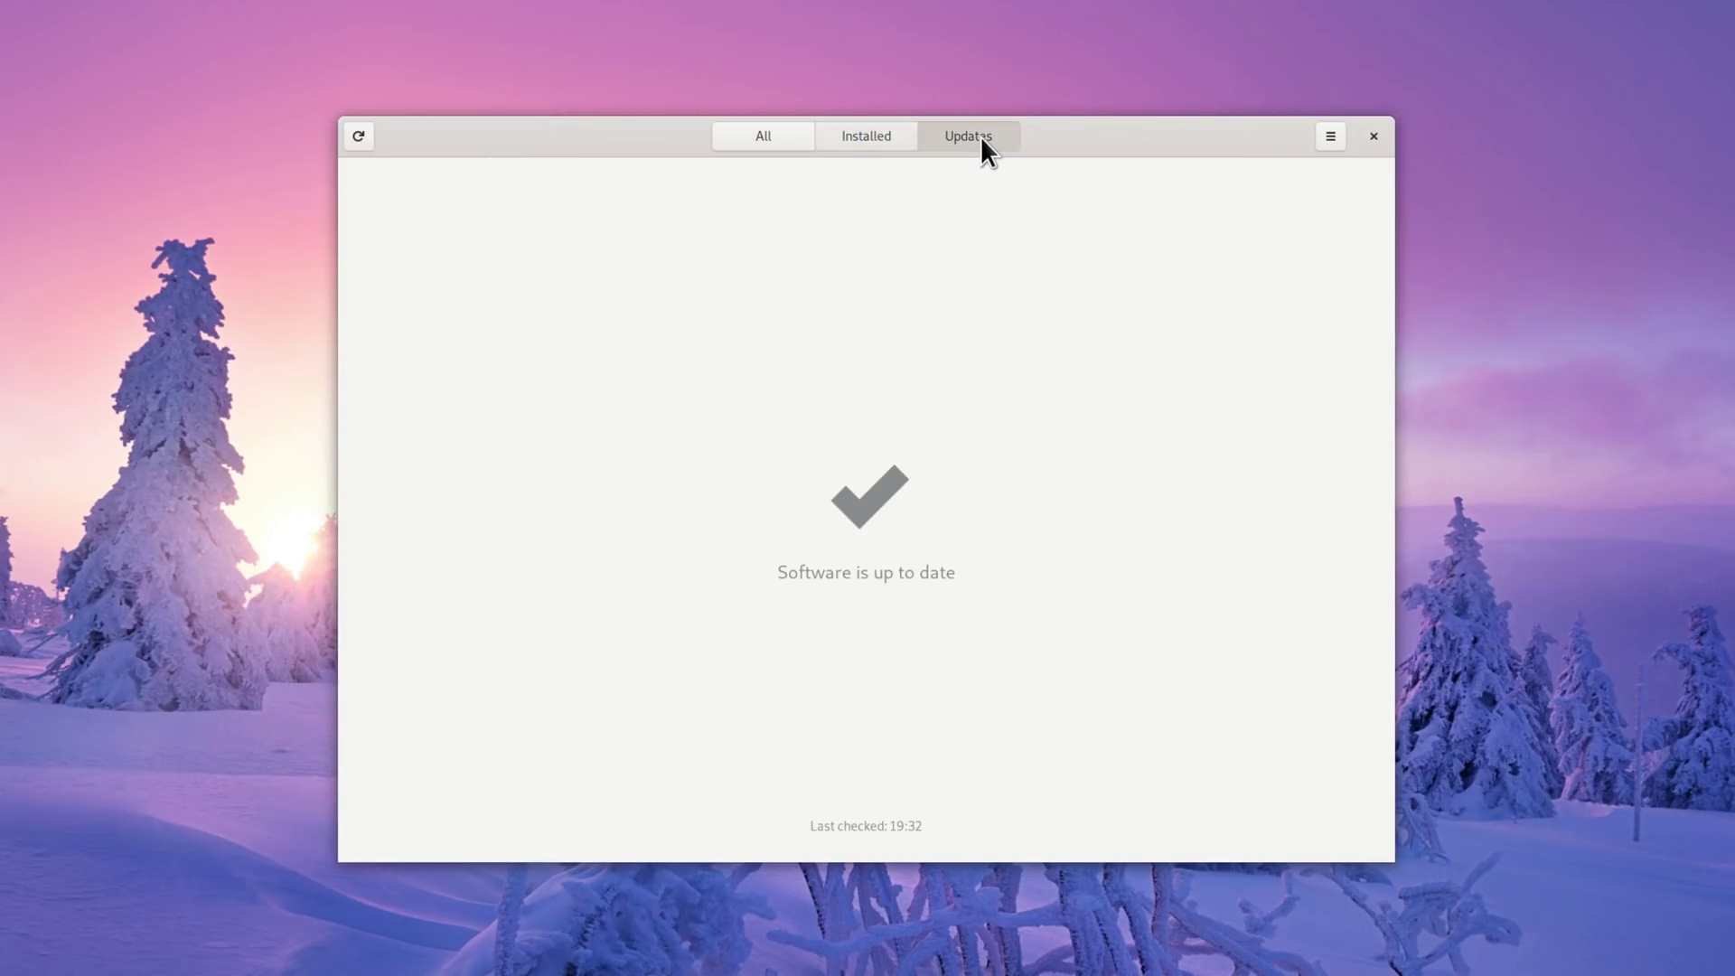
click(839, 133)
click(757, 137)
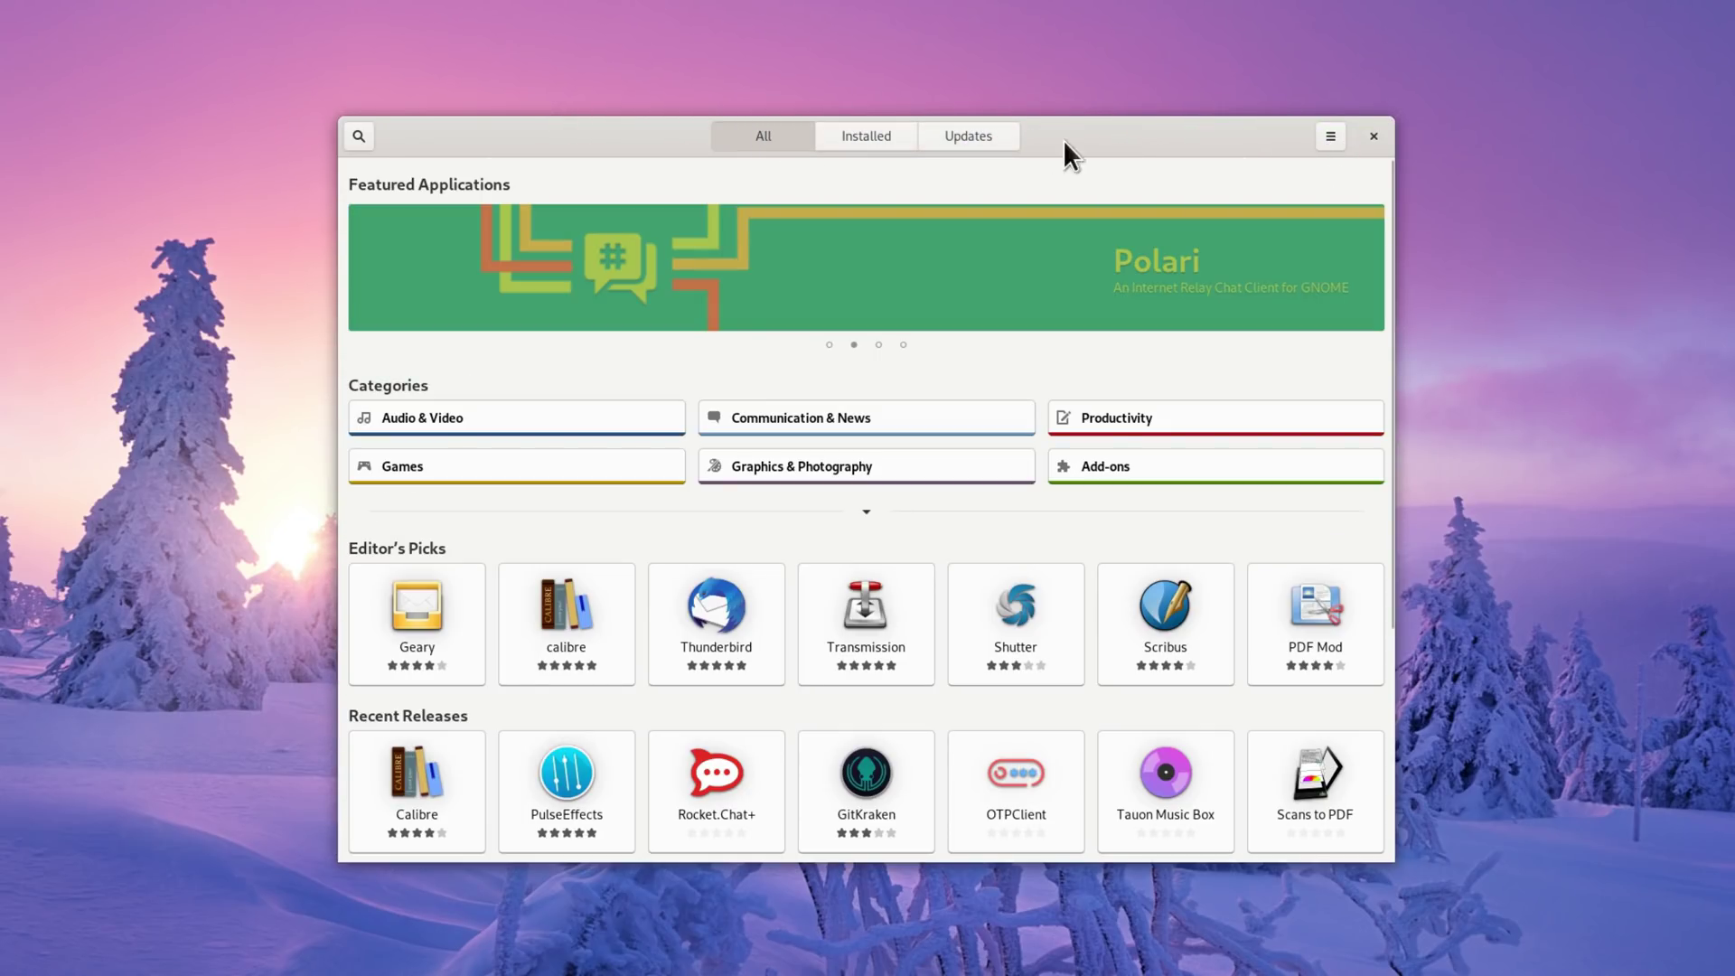
click(1321, 137)
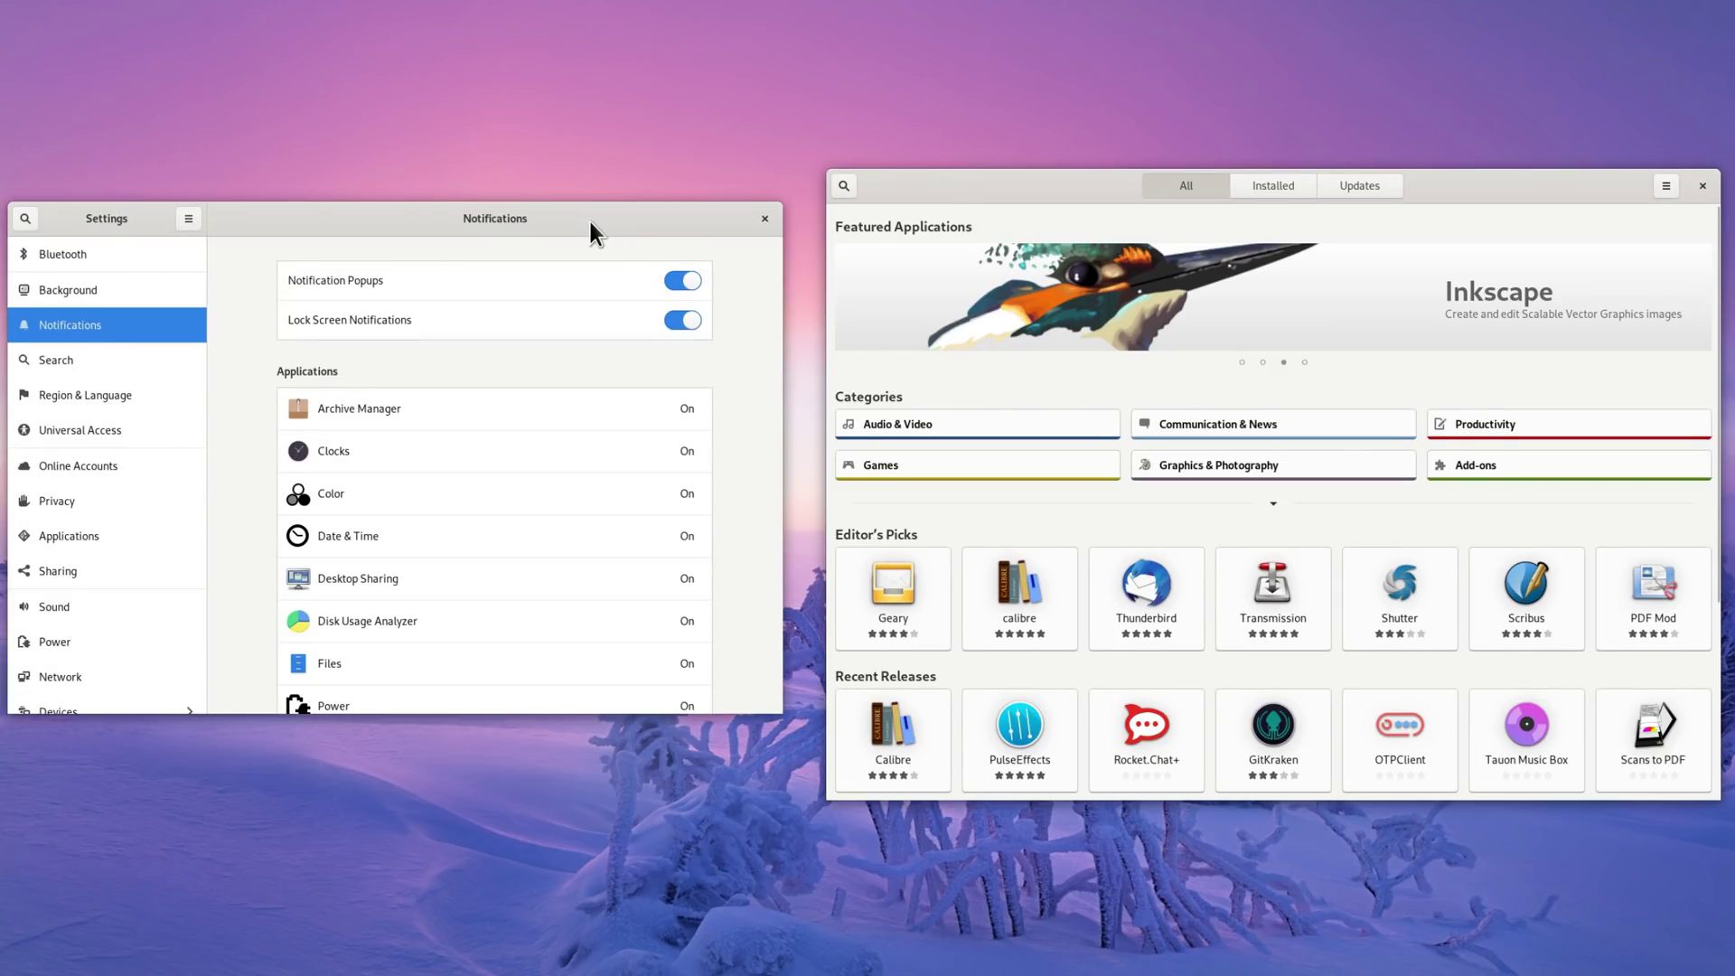
click(682, 281)
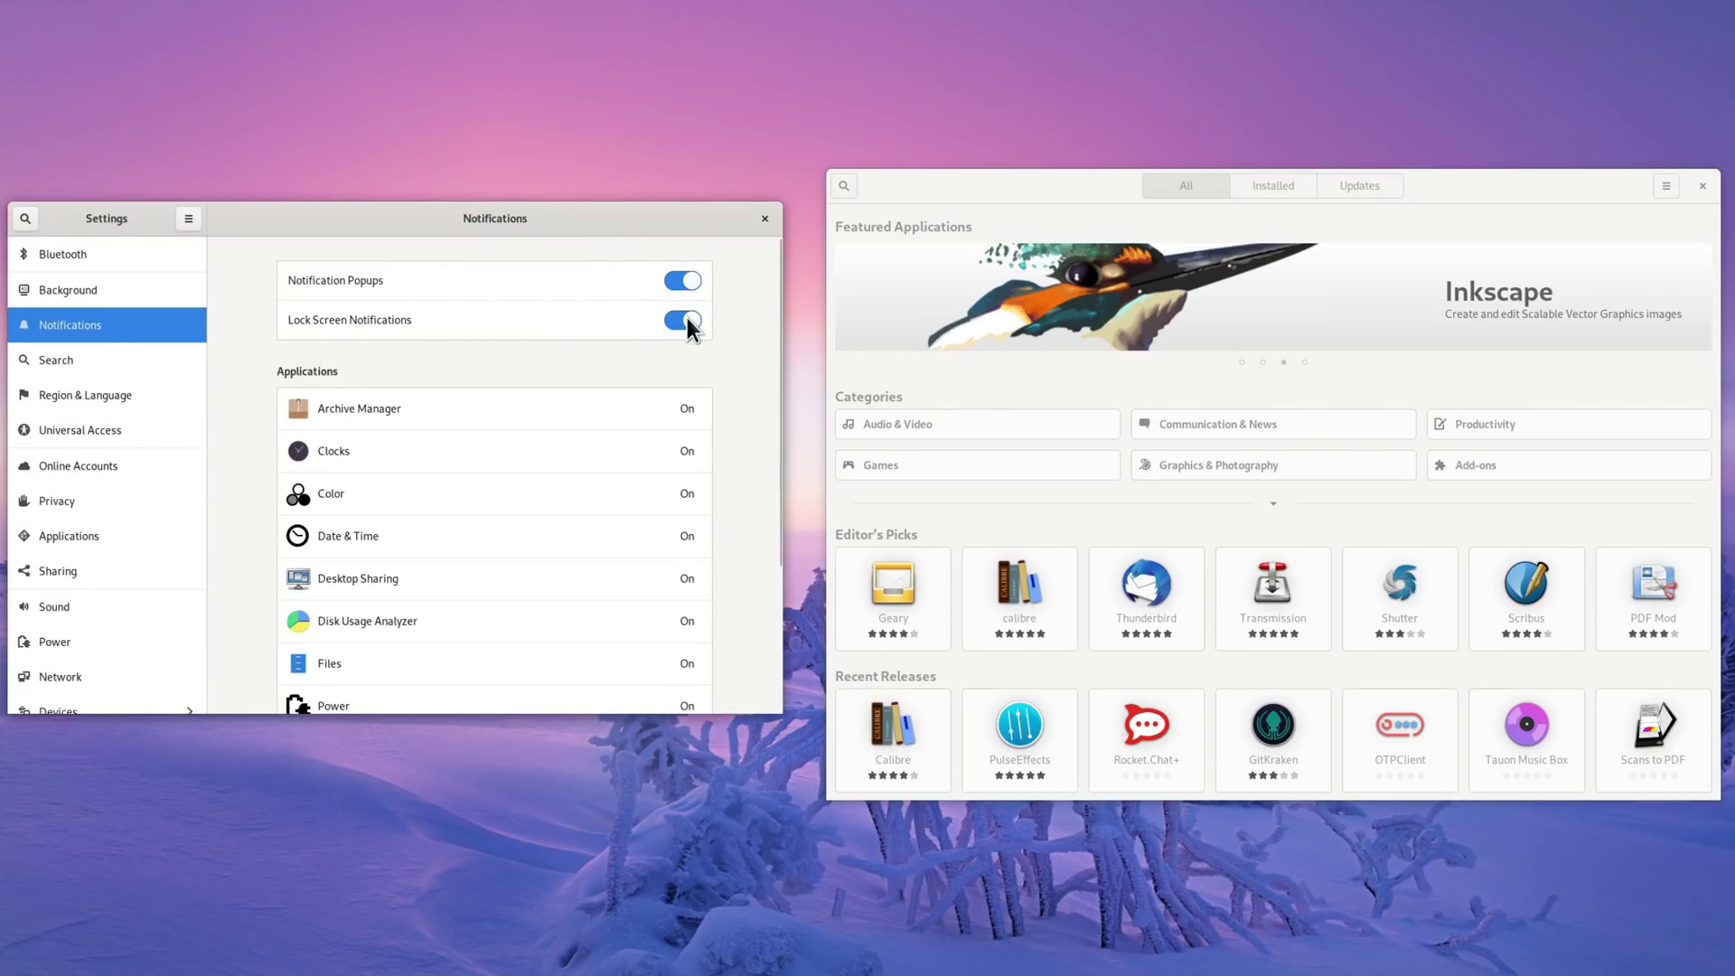
Set GNOME Terminal's theme variant to Dark under General preferences
click(1264, 234)
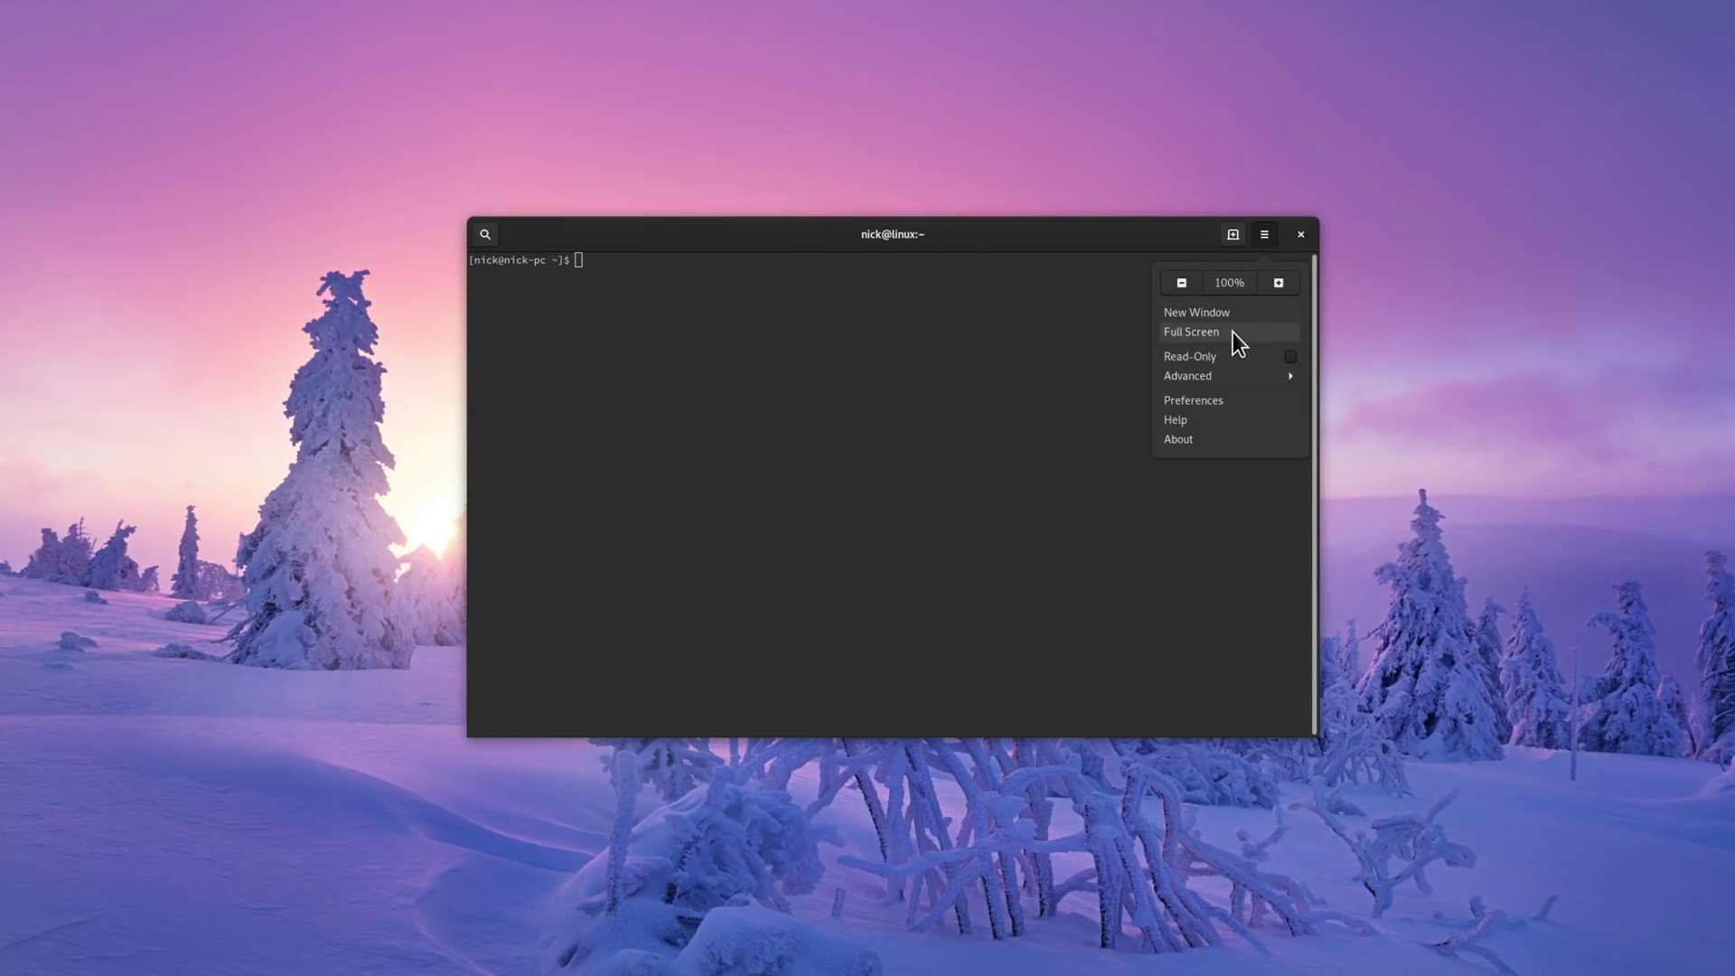
click(1221, 377)
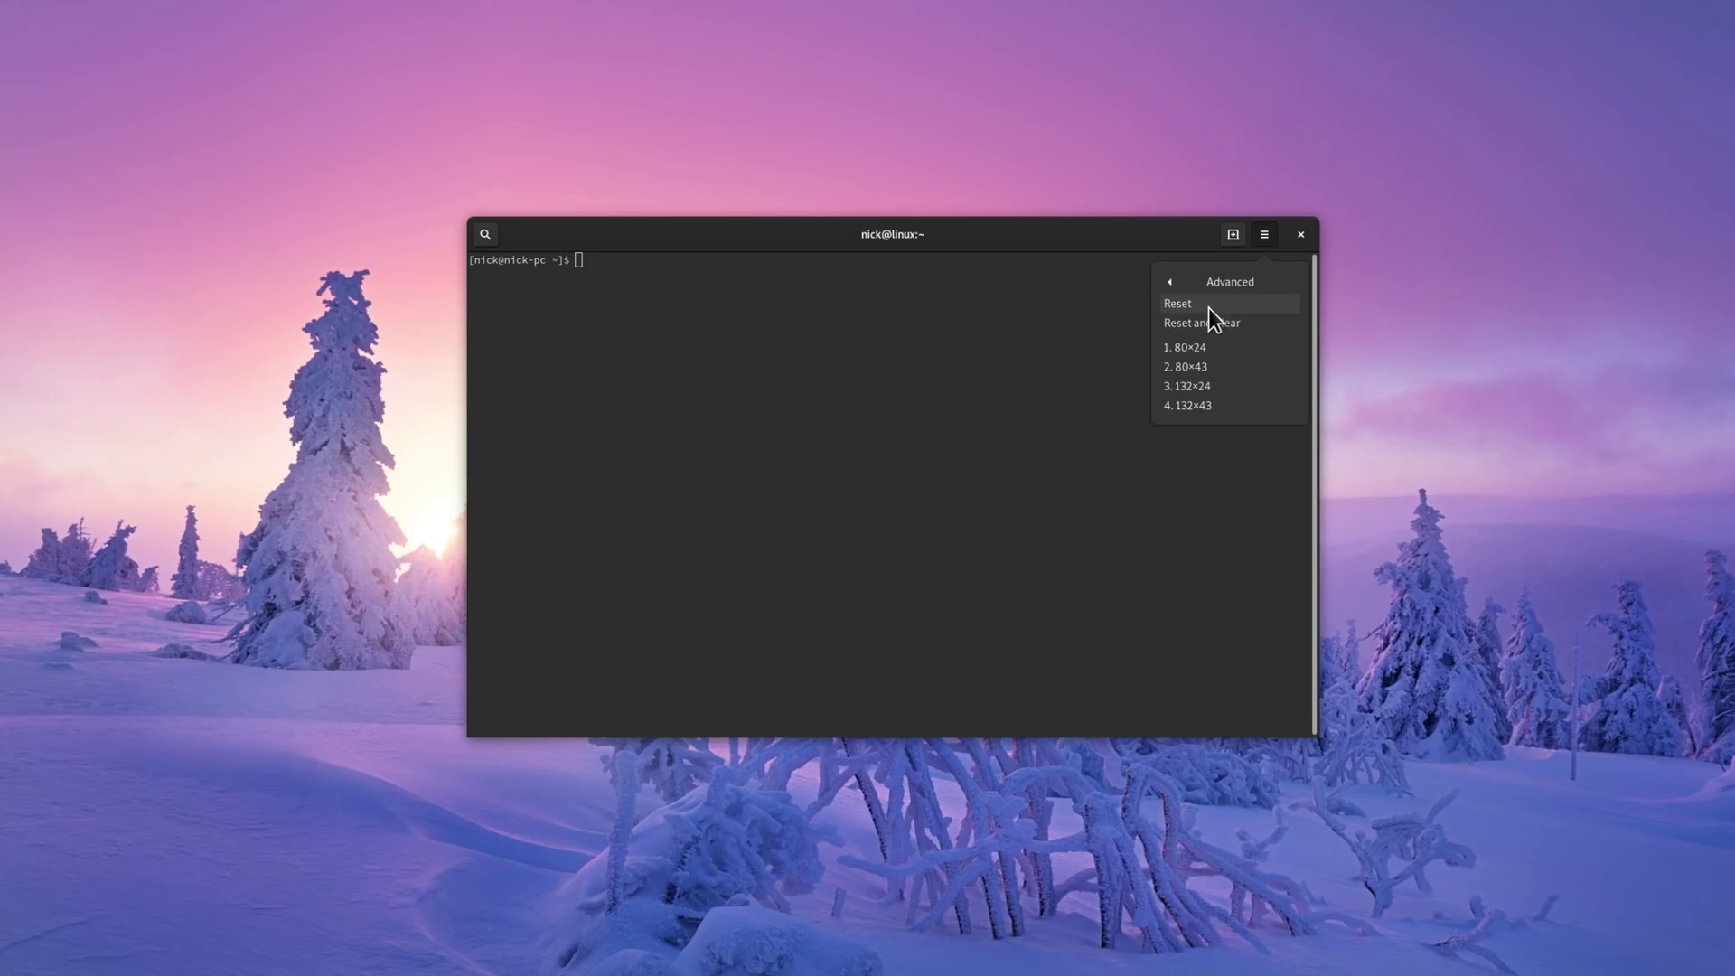
click(1202, 279)
click(1217, 394)
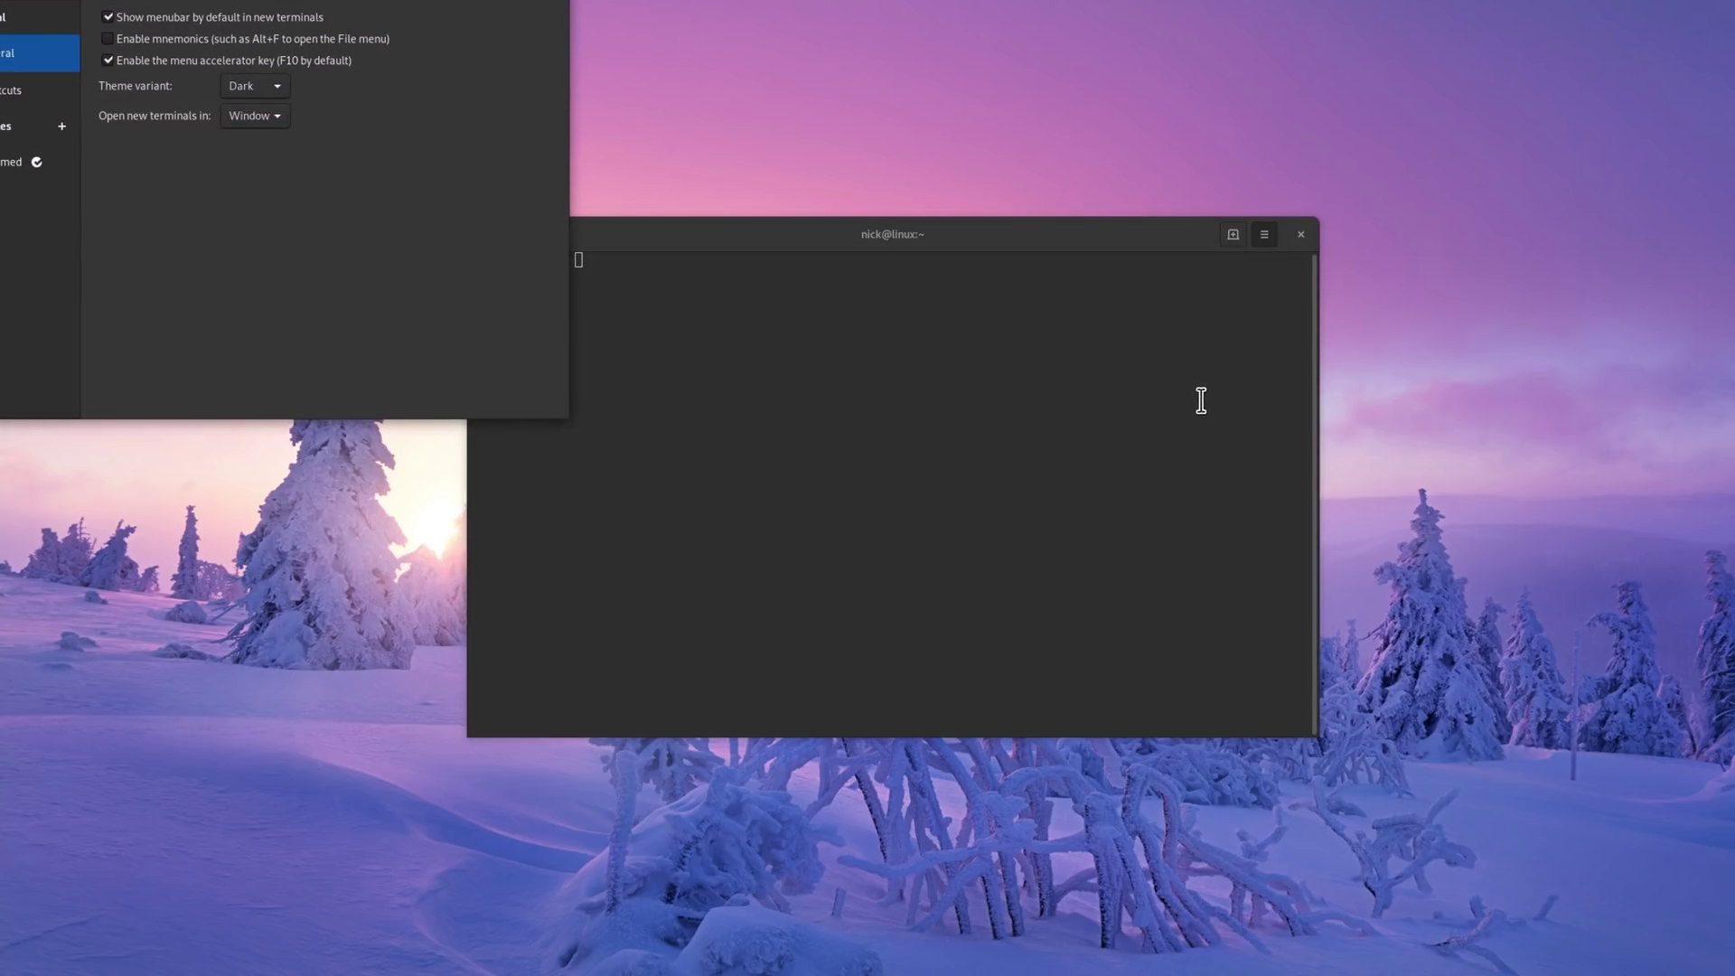
drag(286, 2, 871, 307)
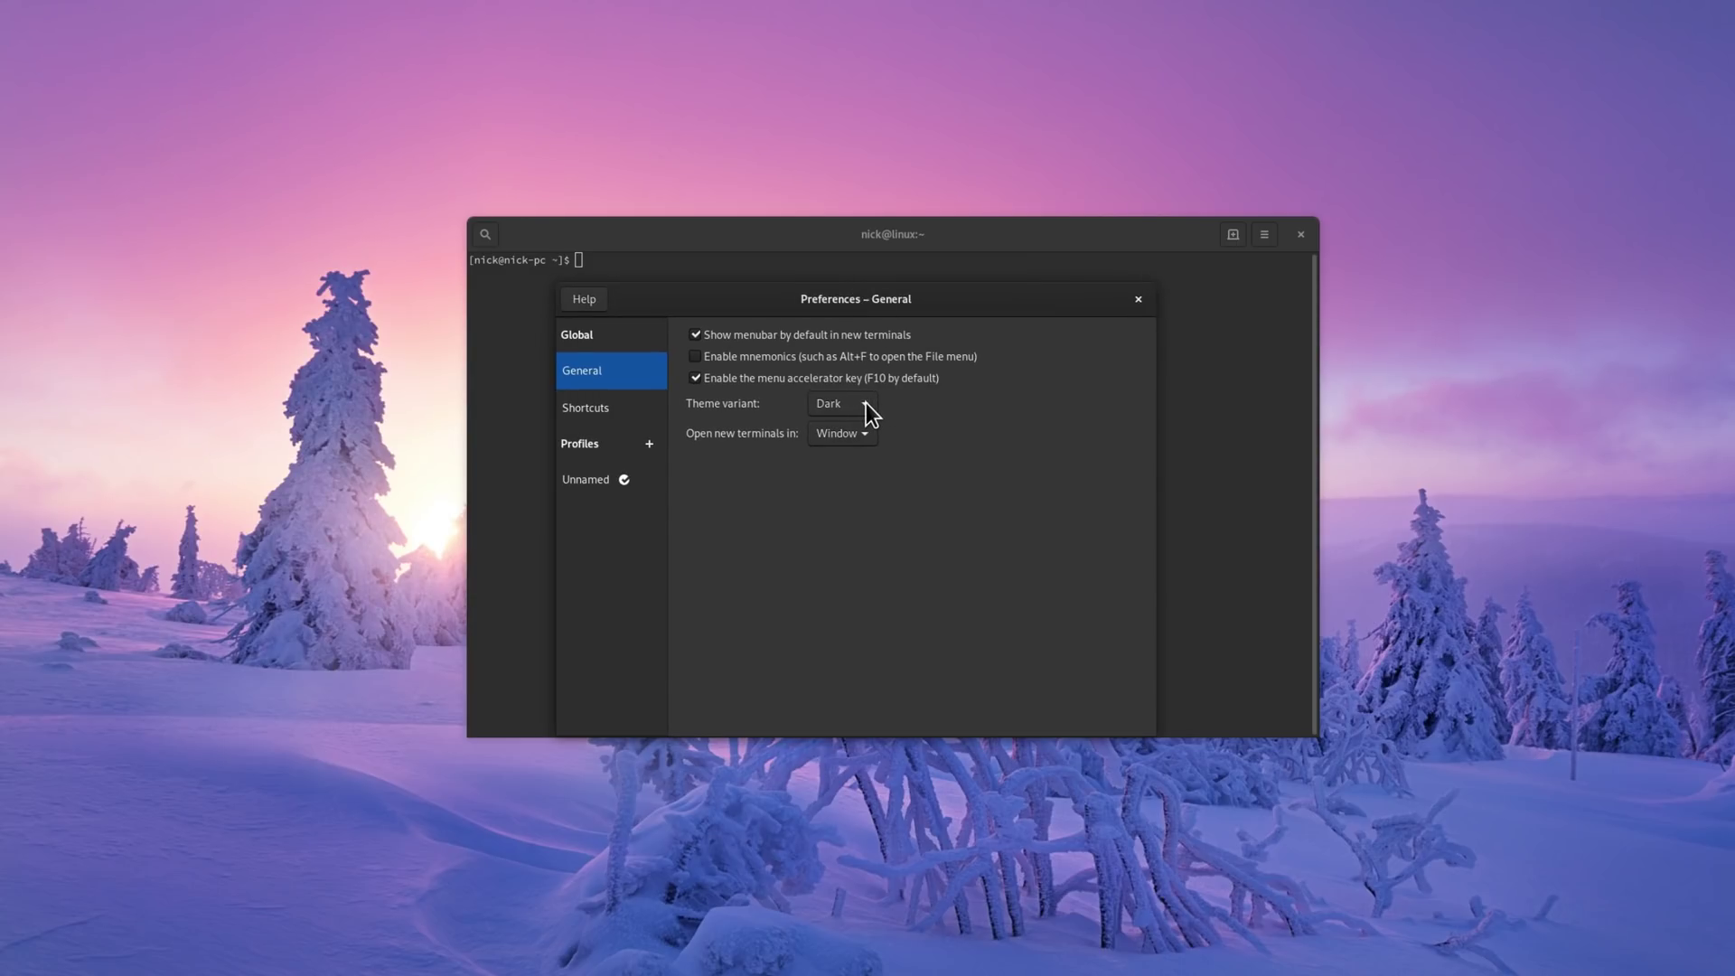
click(836, 406)
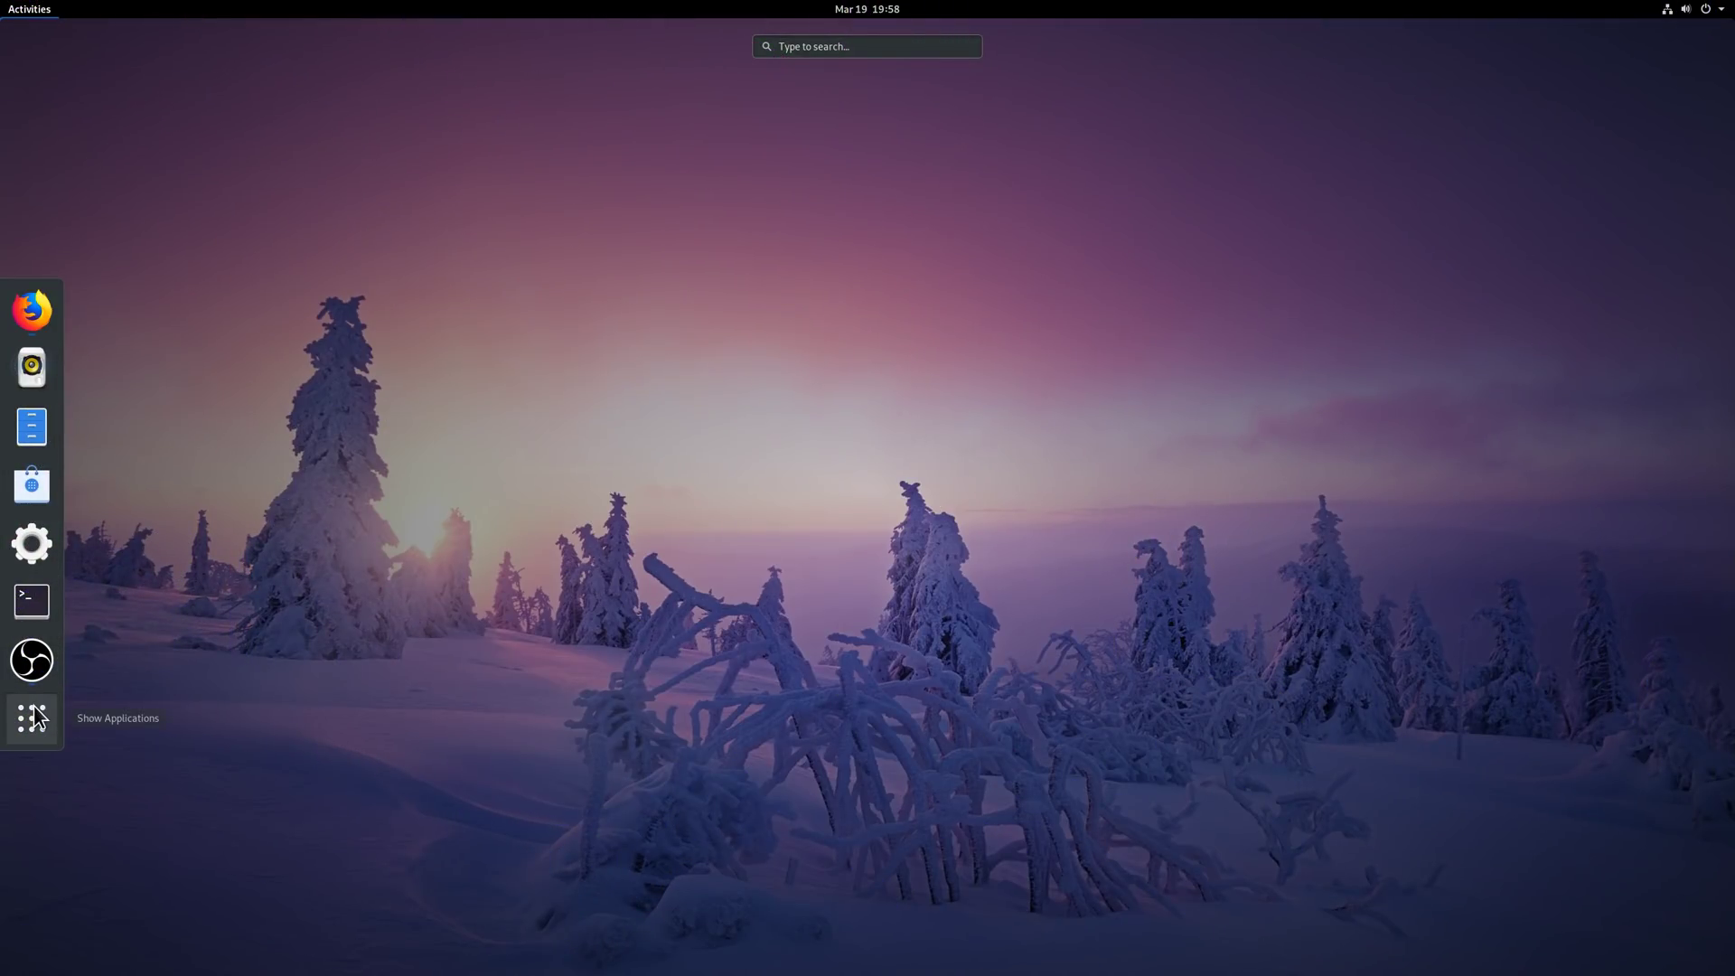
click(34, 716)
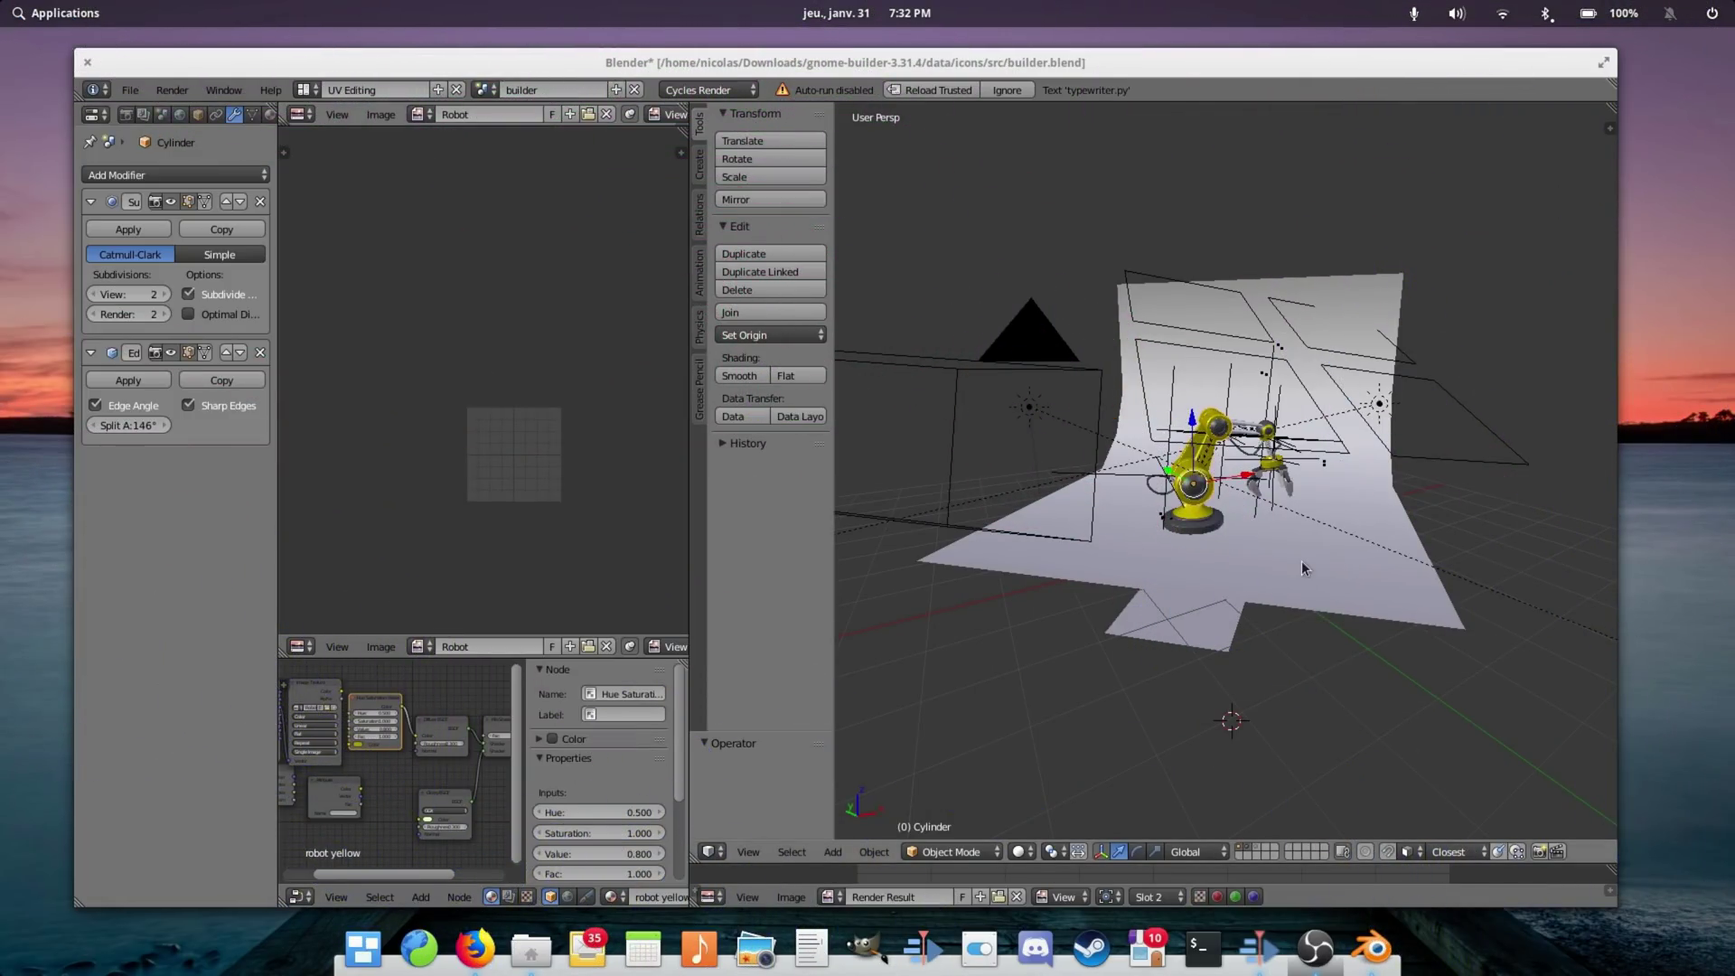
mouse_move(1156, 558)
mouse_down()
mouse_move(1258, 577)
mouse_move(1368, 502)
mouse_move(1129, 542)
mouse_up()
scroll(1130, 542, up, 8)
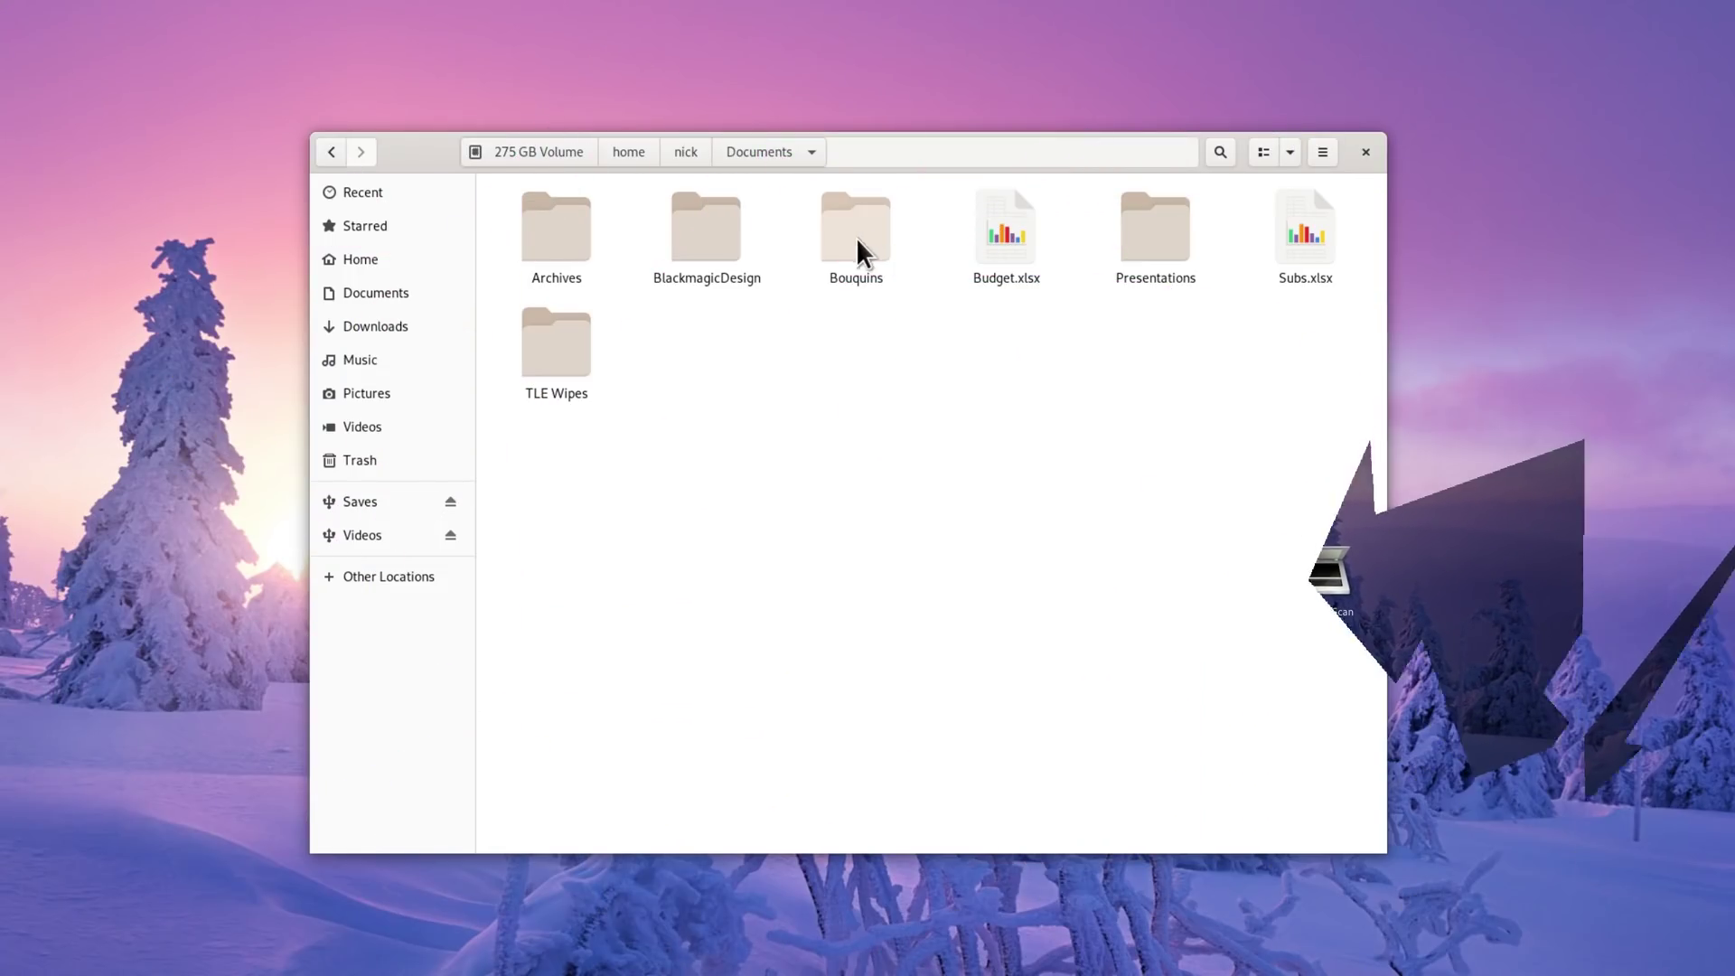
Open Bouquins > Ishtar and switch the files to list view
double_click(827, 225)
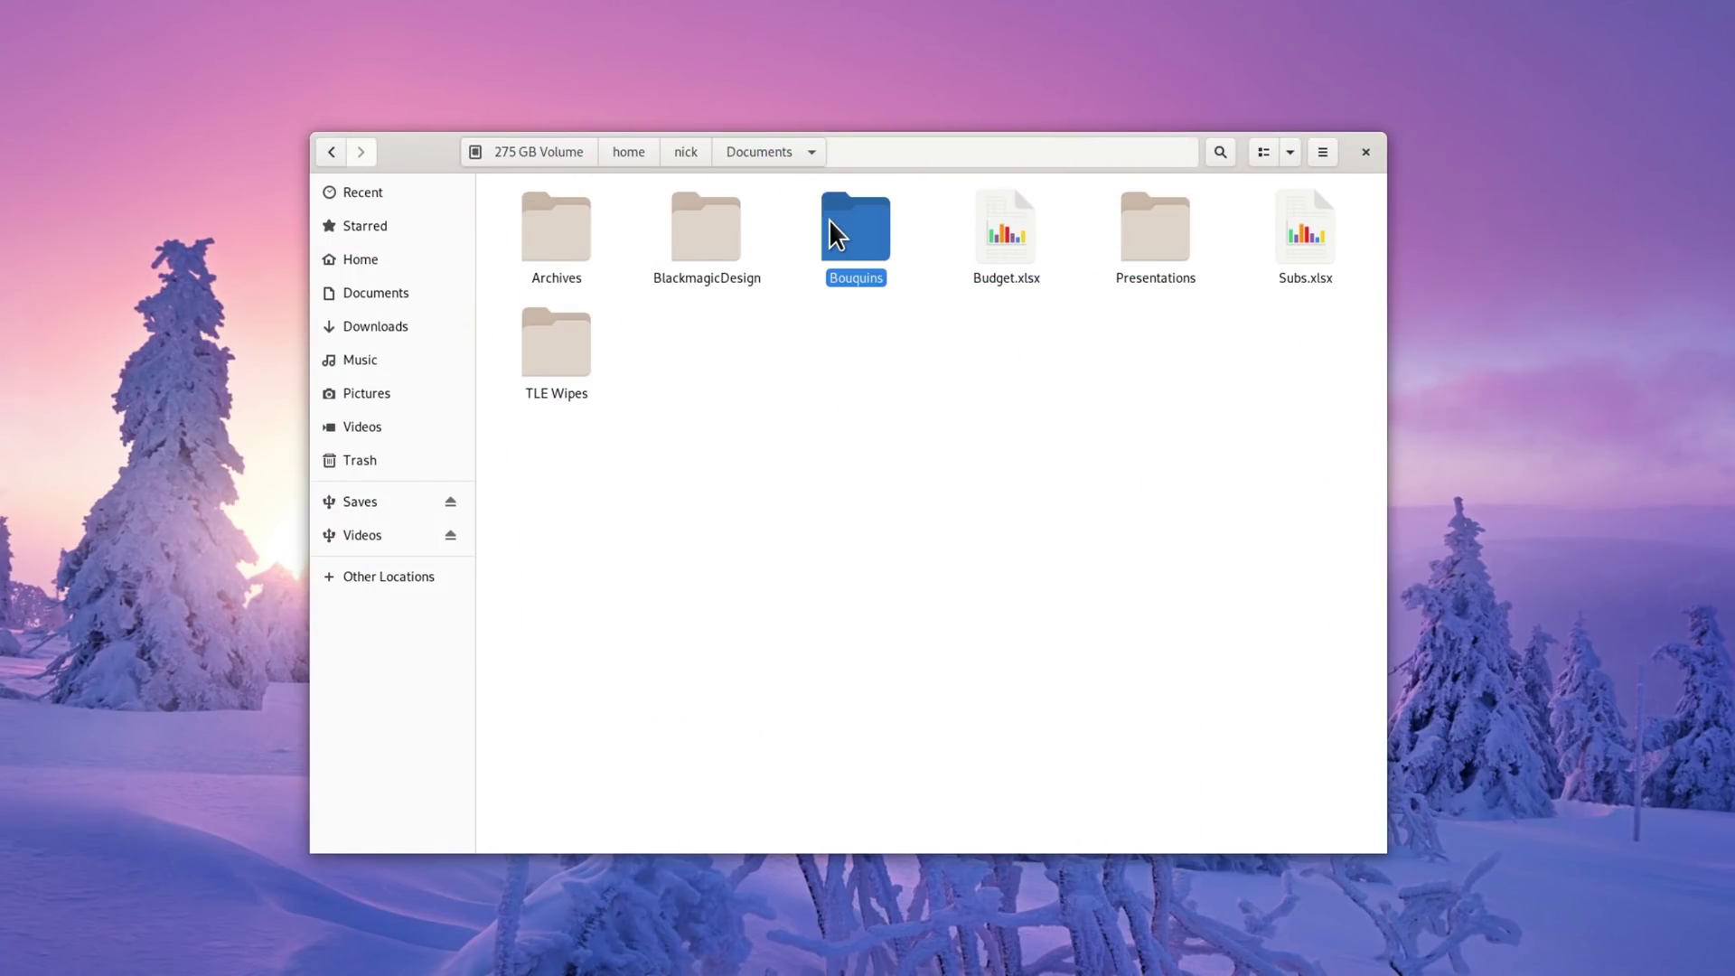
double_click(844, 249)
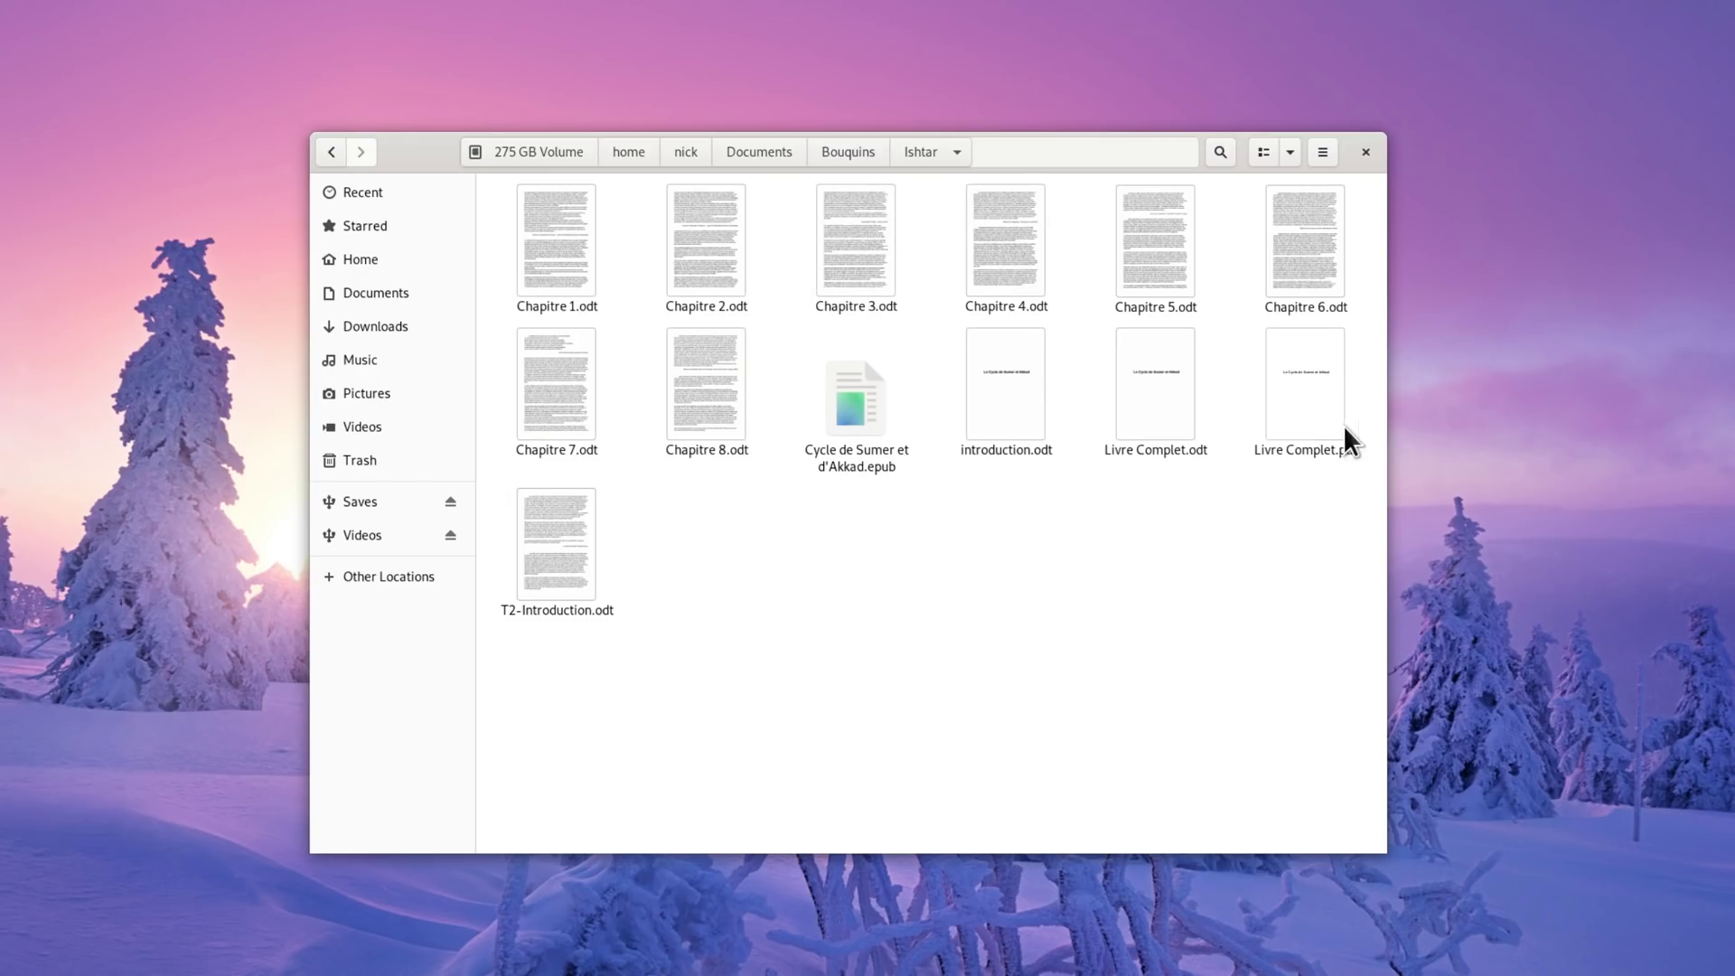
click(1285, 150)
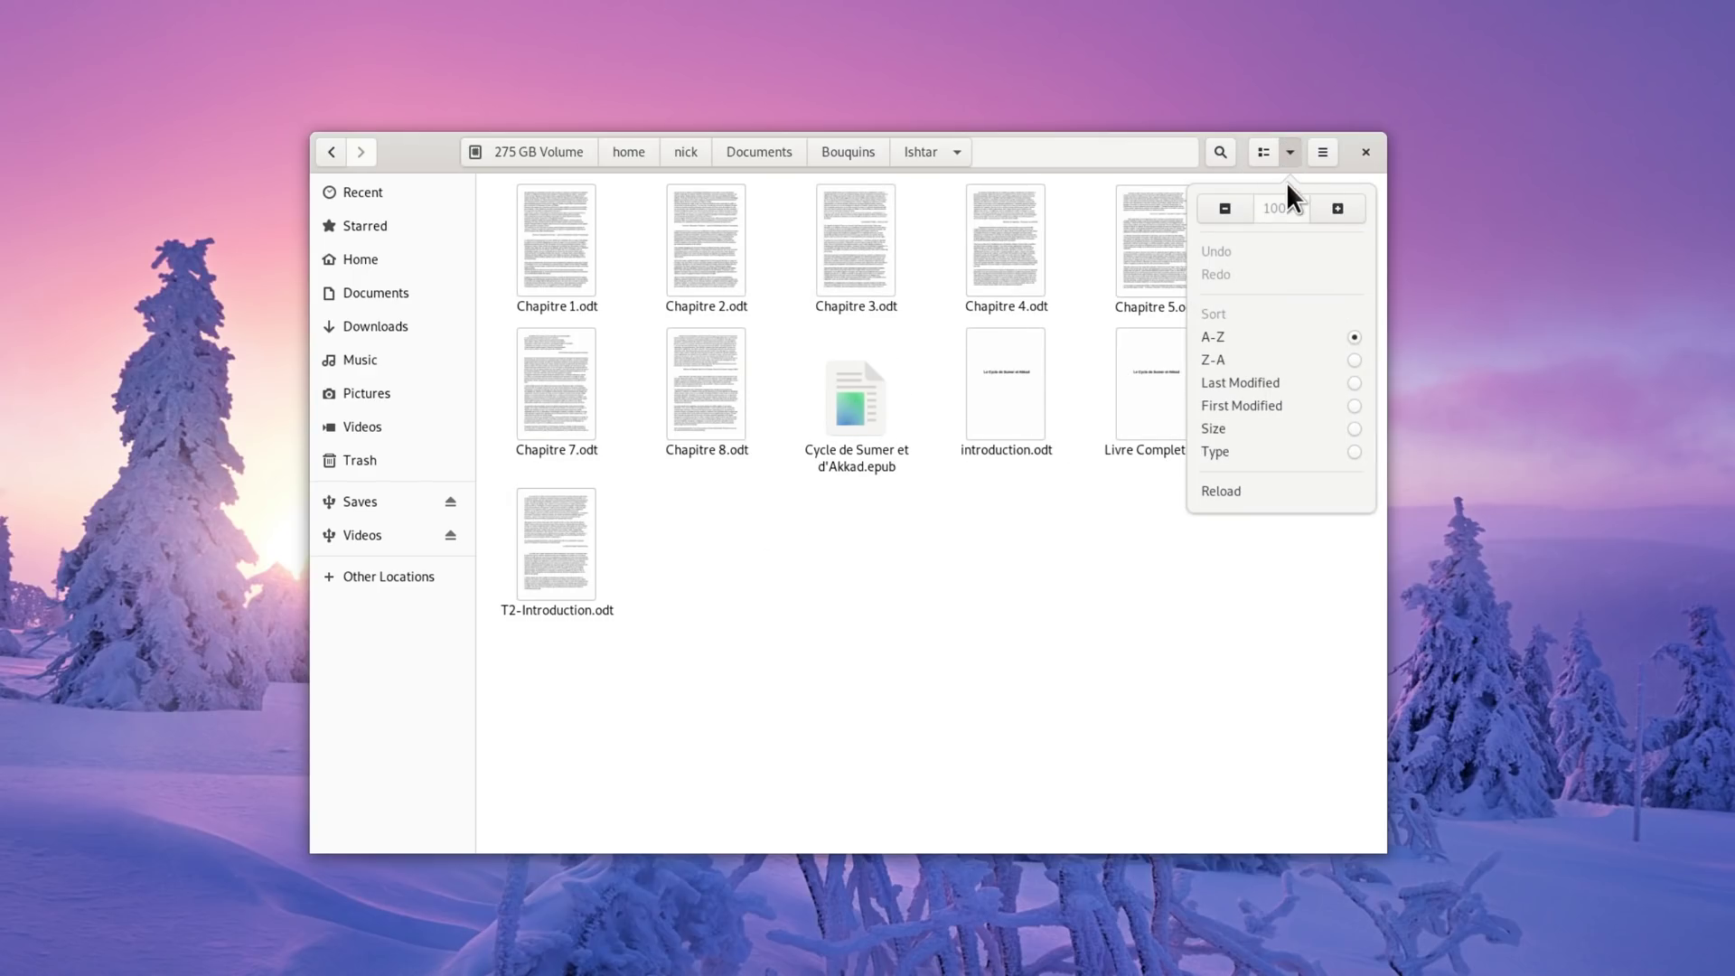
click(1272, 150)
click(1265, 152)
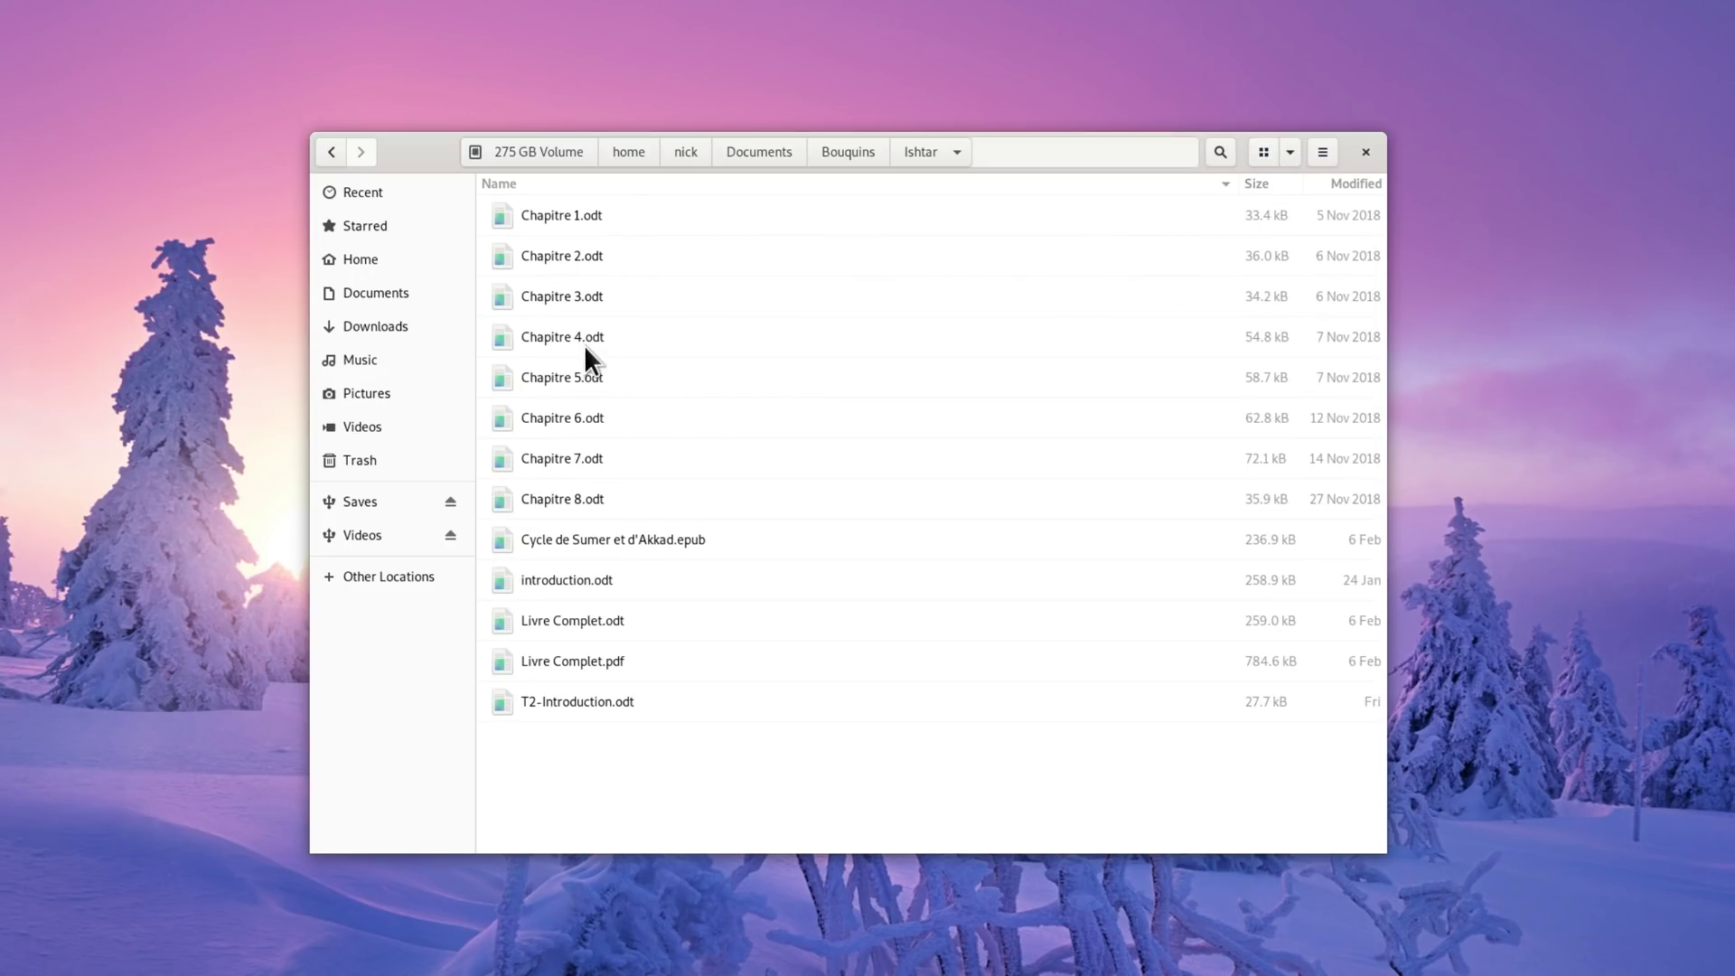
Go back up to Documents and open the TLE Wipes folder
click(330, 152)
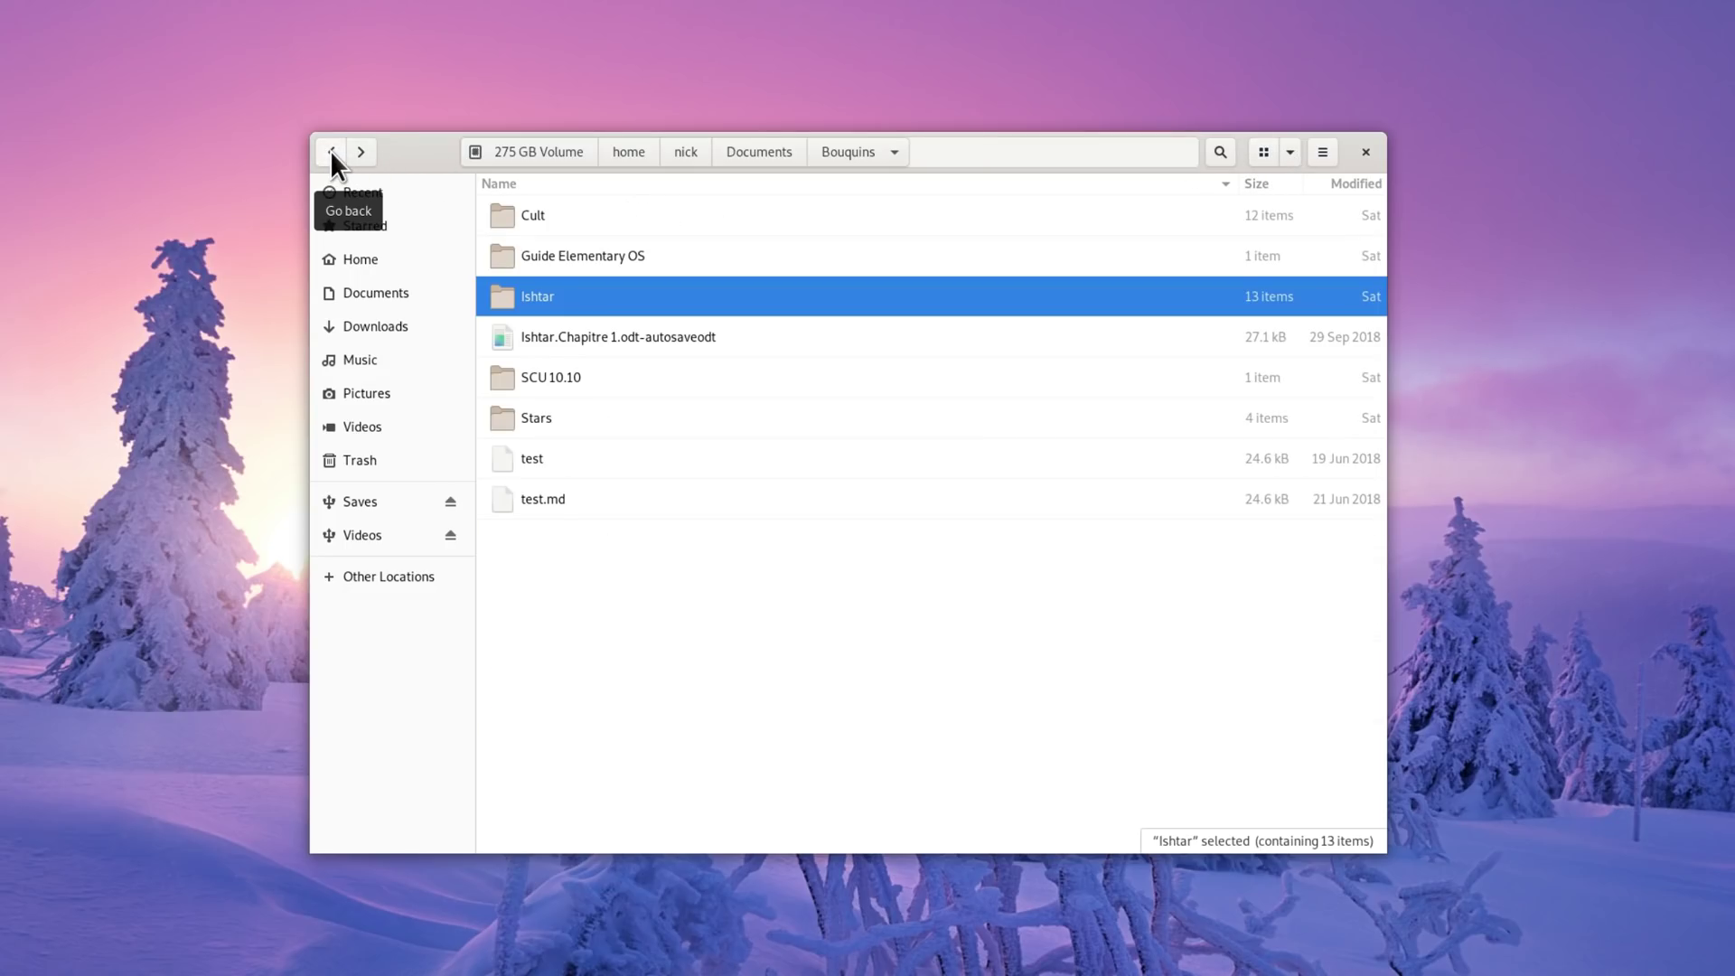
click(332, 151)
click(551, 338)
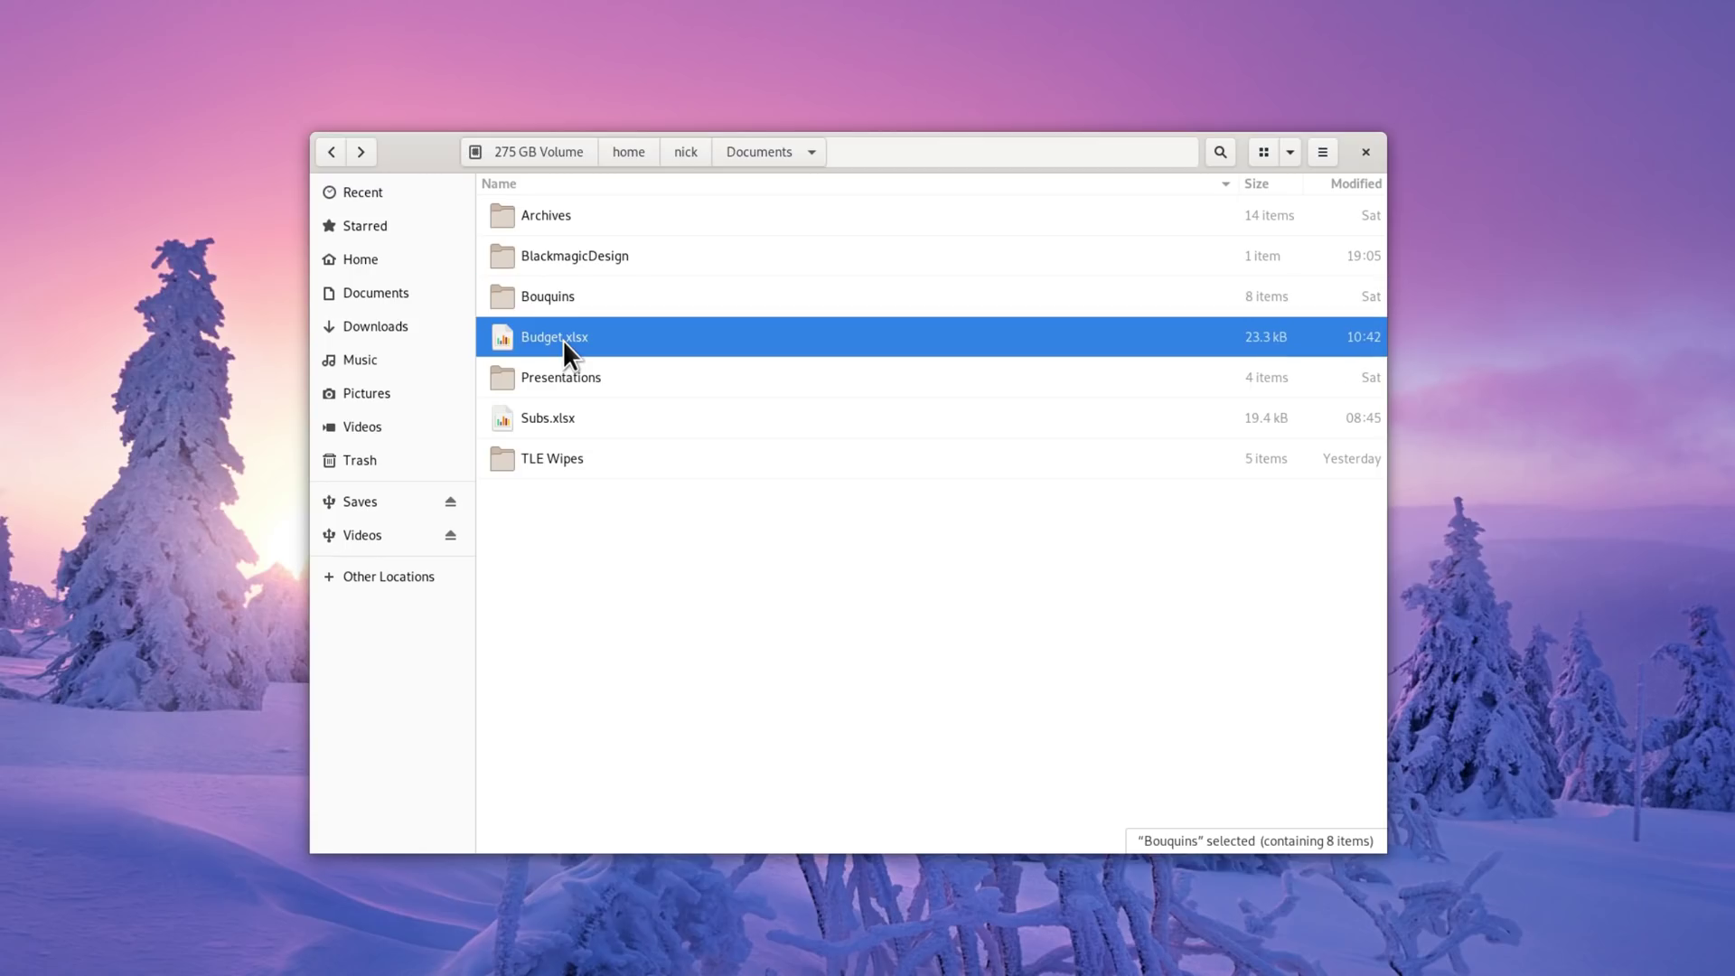
click(591, 417)
double_click(563, 456)
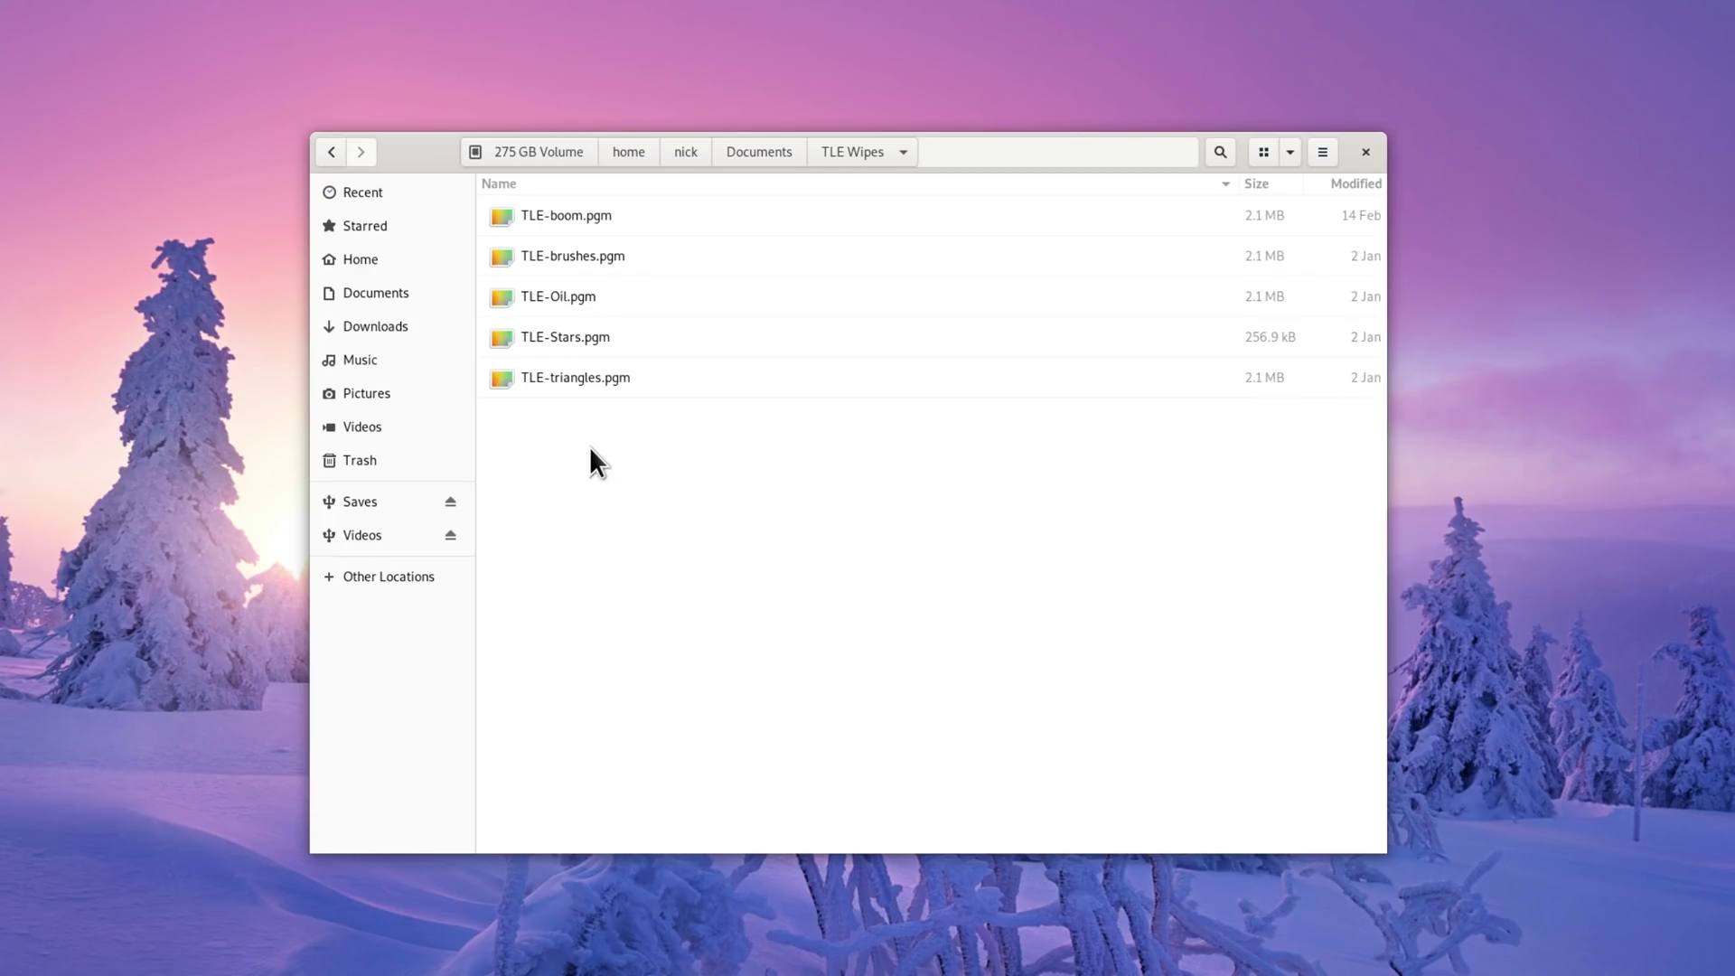
Select each TLE .pgm file and bring up the actions for TLE-triangles.pgm
click(544, 215)
click(553, 256)
click(555, 297)
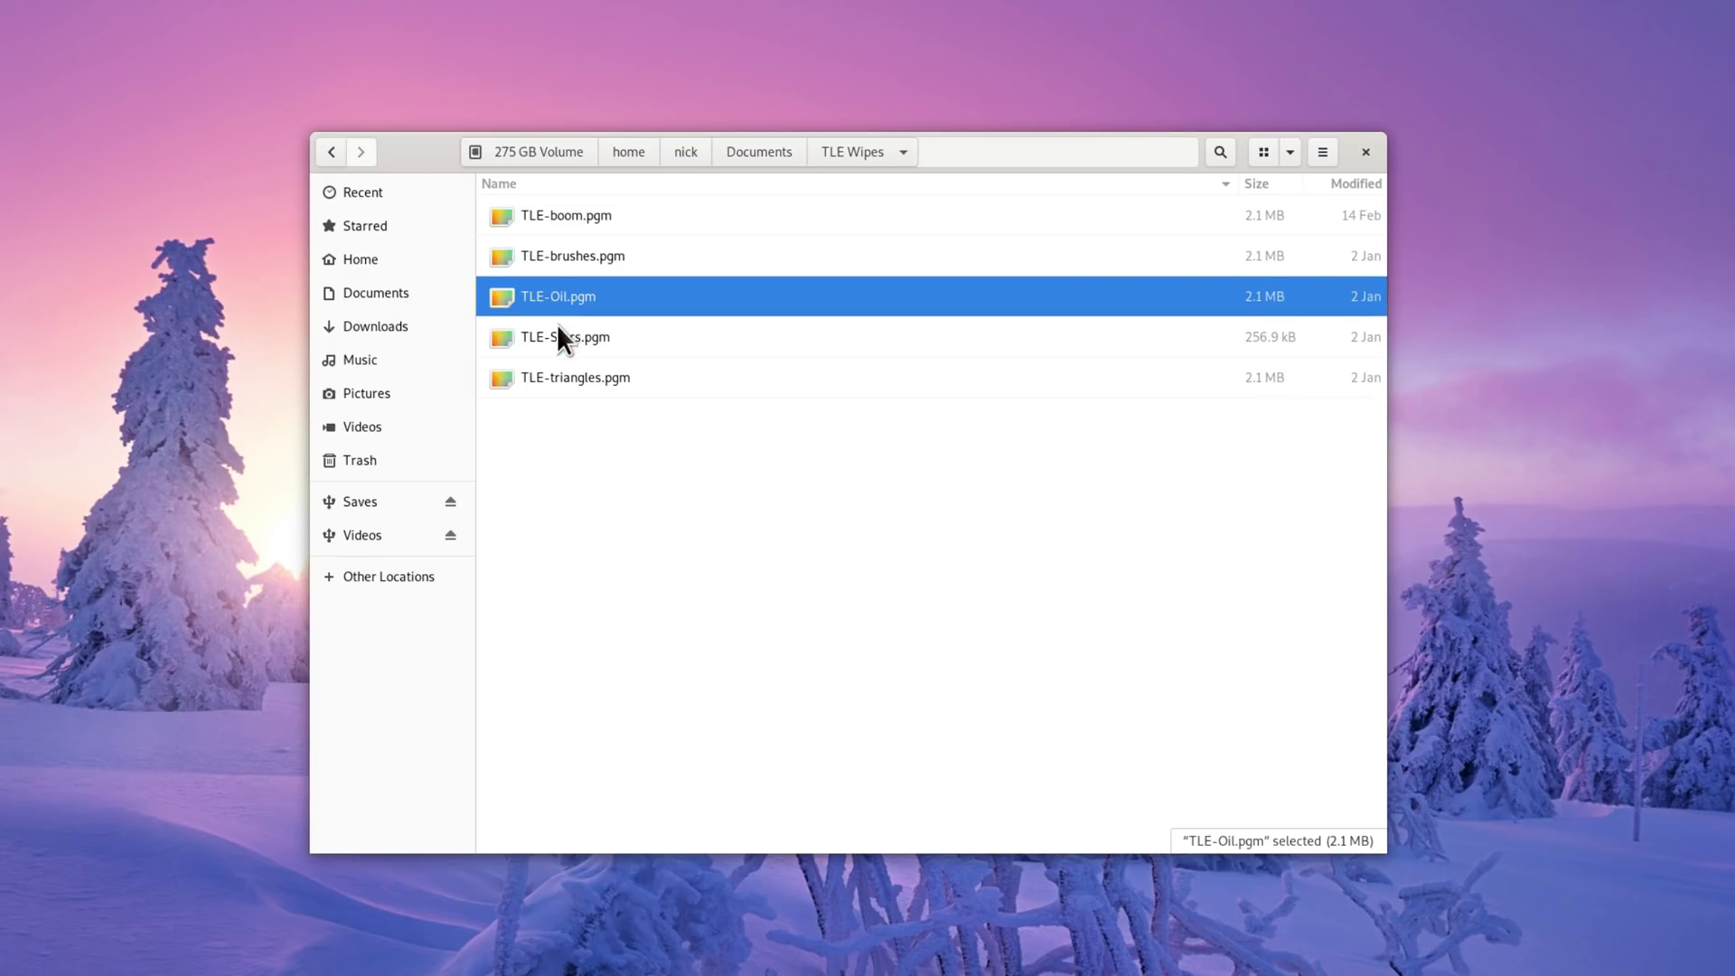
click(556, 337)
click(559, 379)
right_click(546, 383)
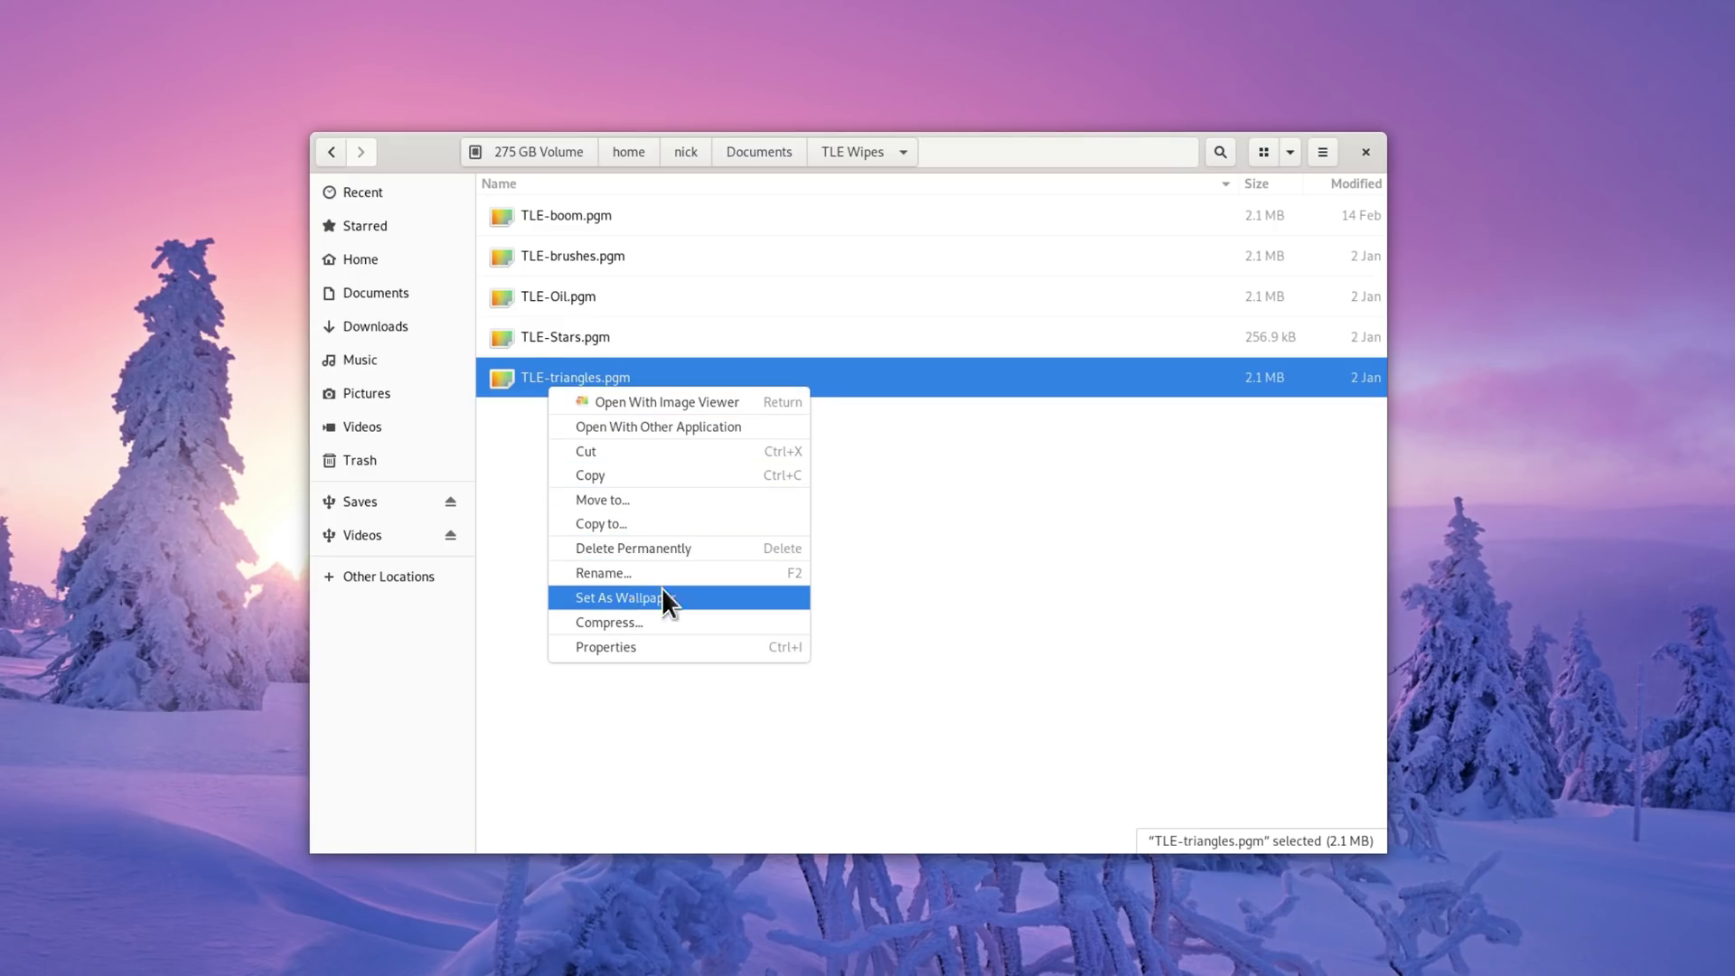
click(997, 569)
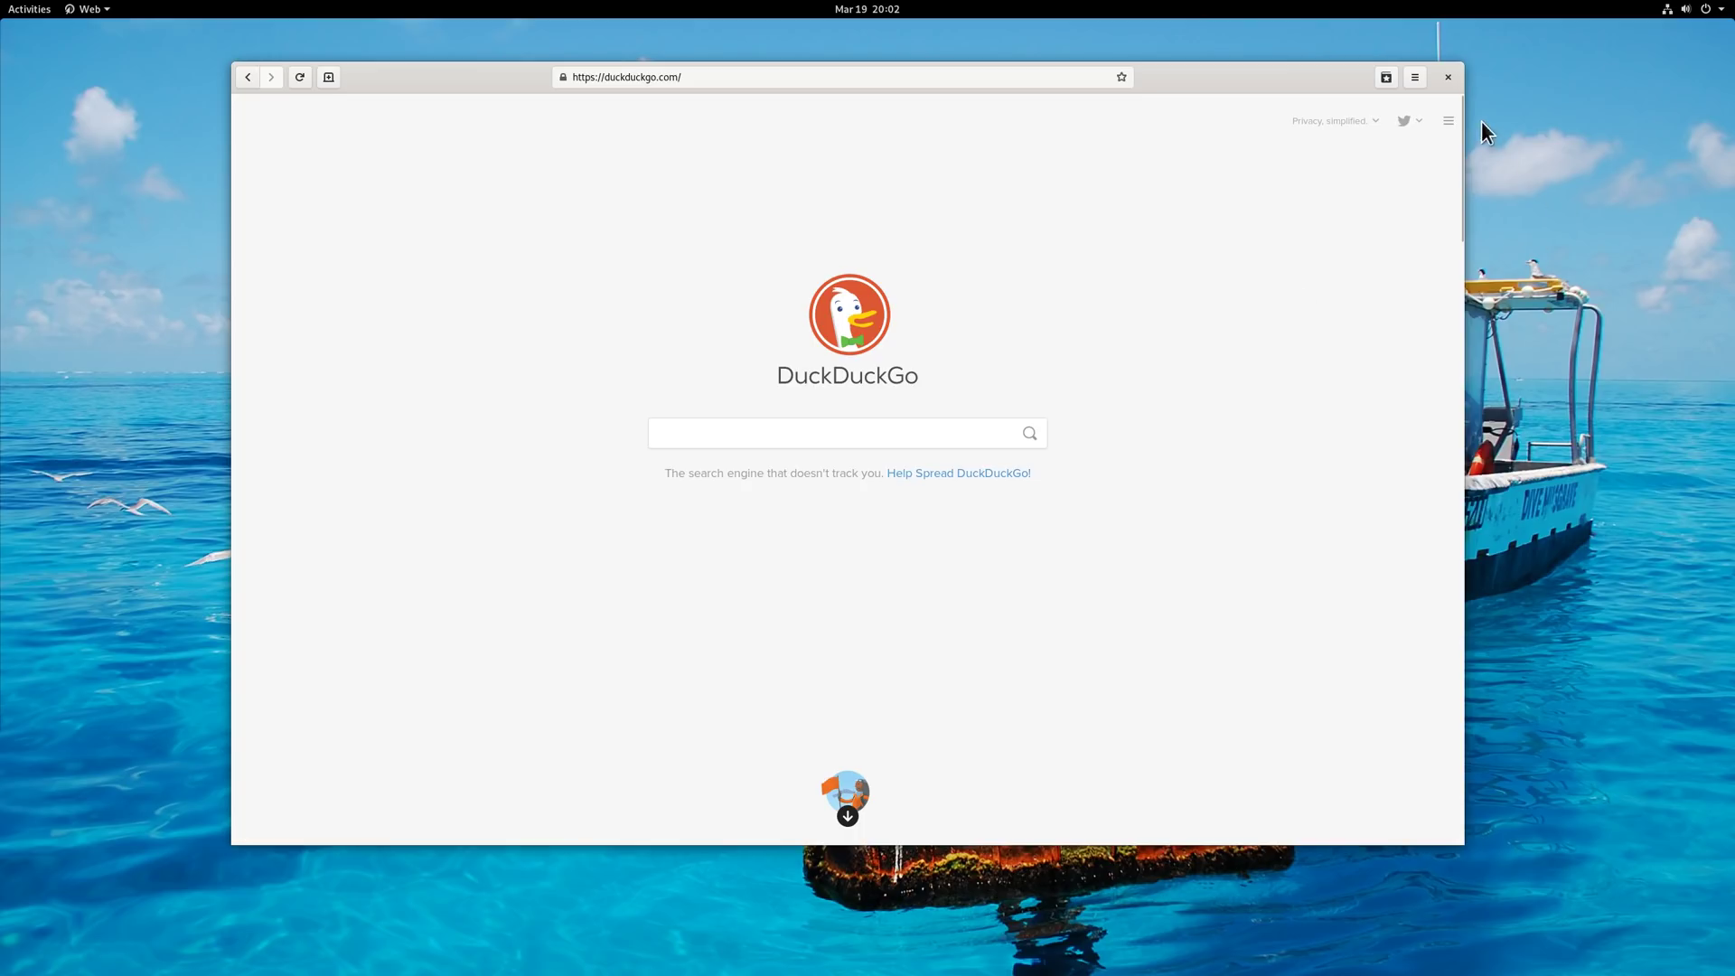
Toggle the smooth scrolling setting in GNOME Web's preferences
click(1416, 77)
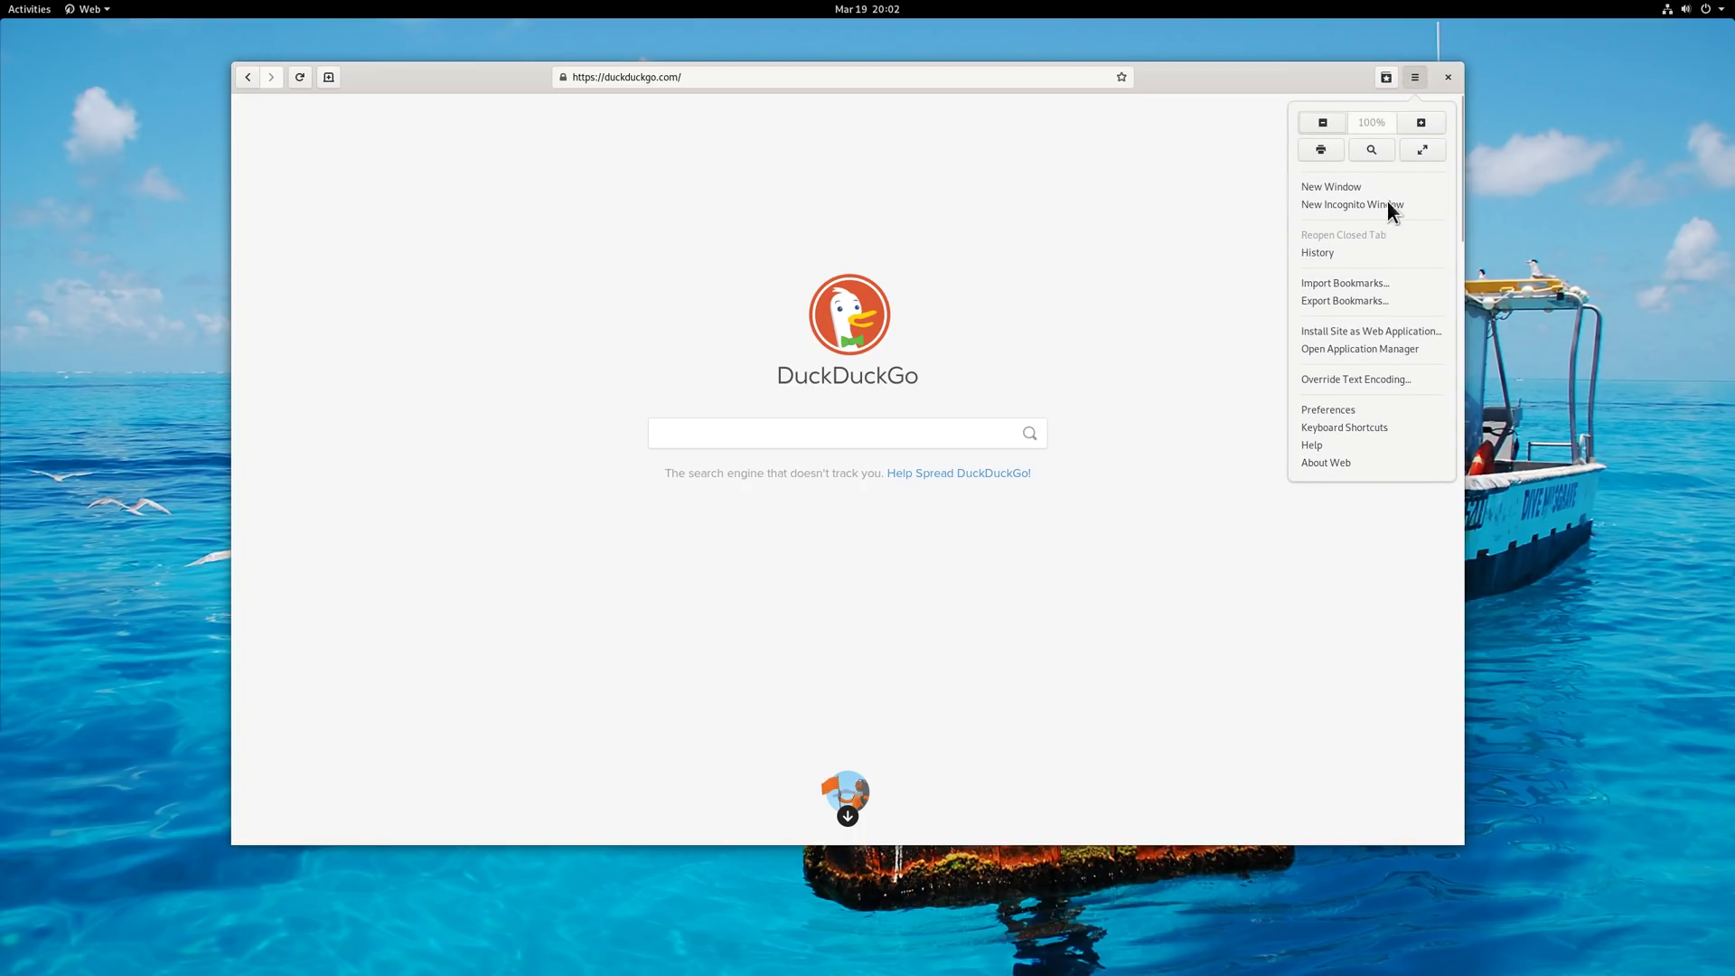
click(1375, 408)
click(750, 322)
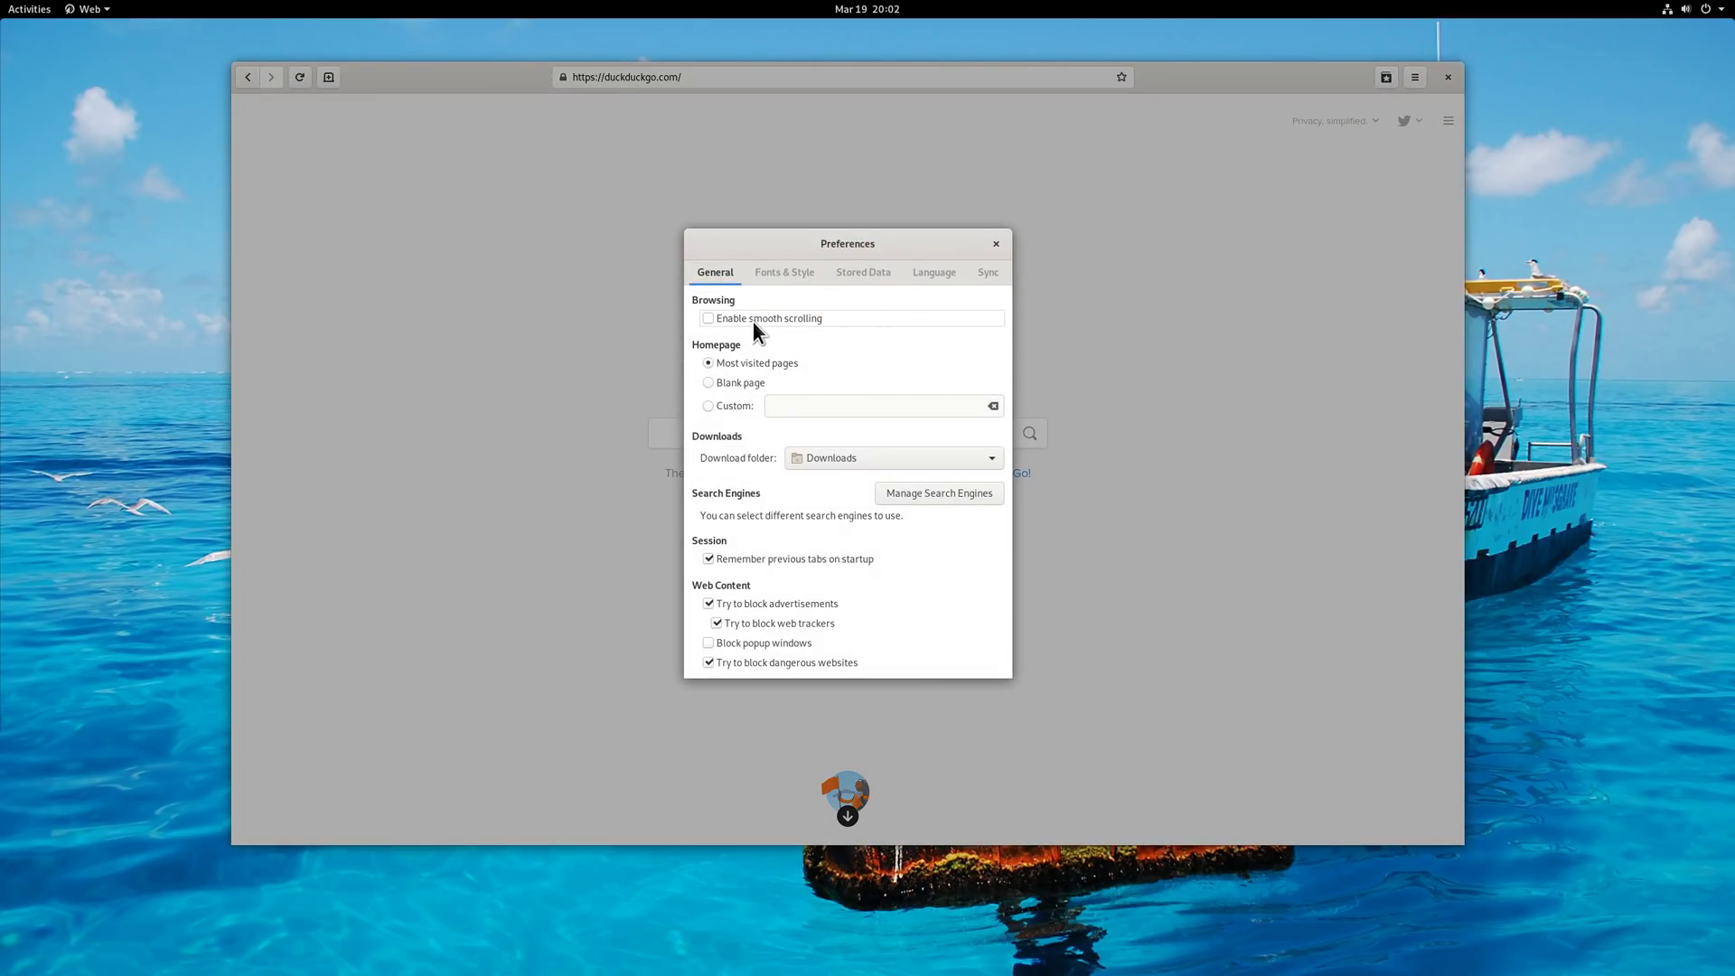
click(790, 322)
key(Escape)
View the duckduckgo.com certificate, then resize the browser window much narrower
click(563, 76)
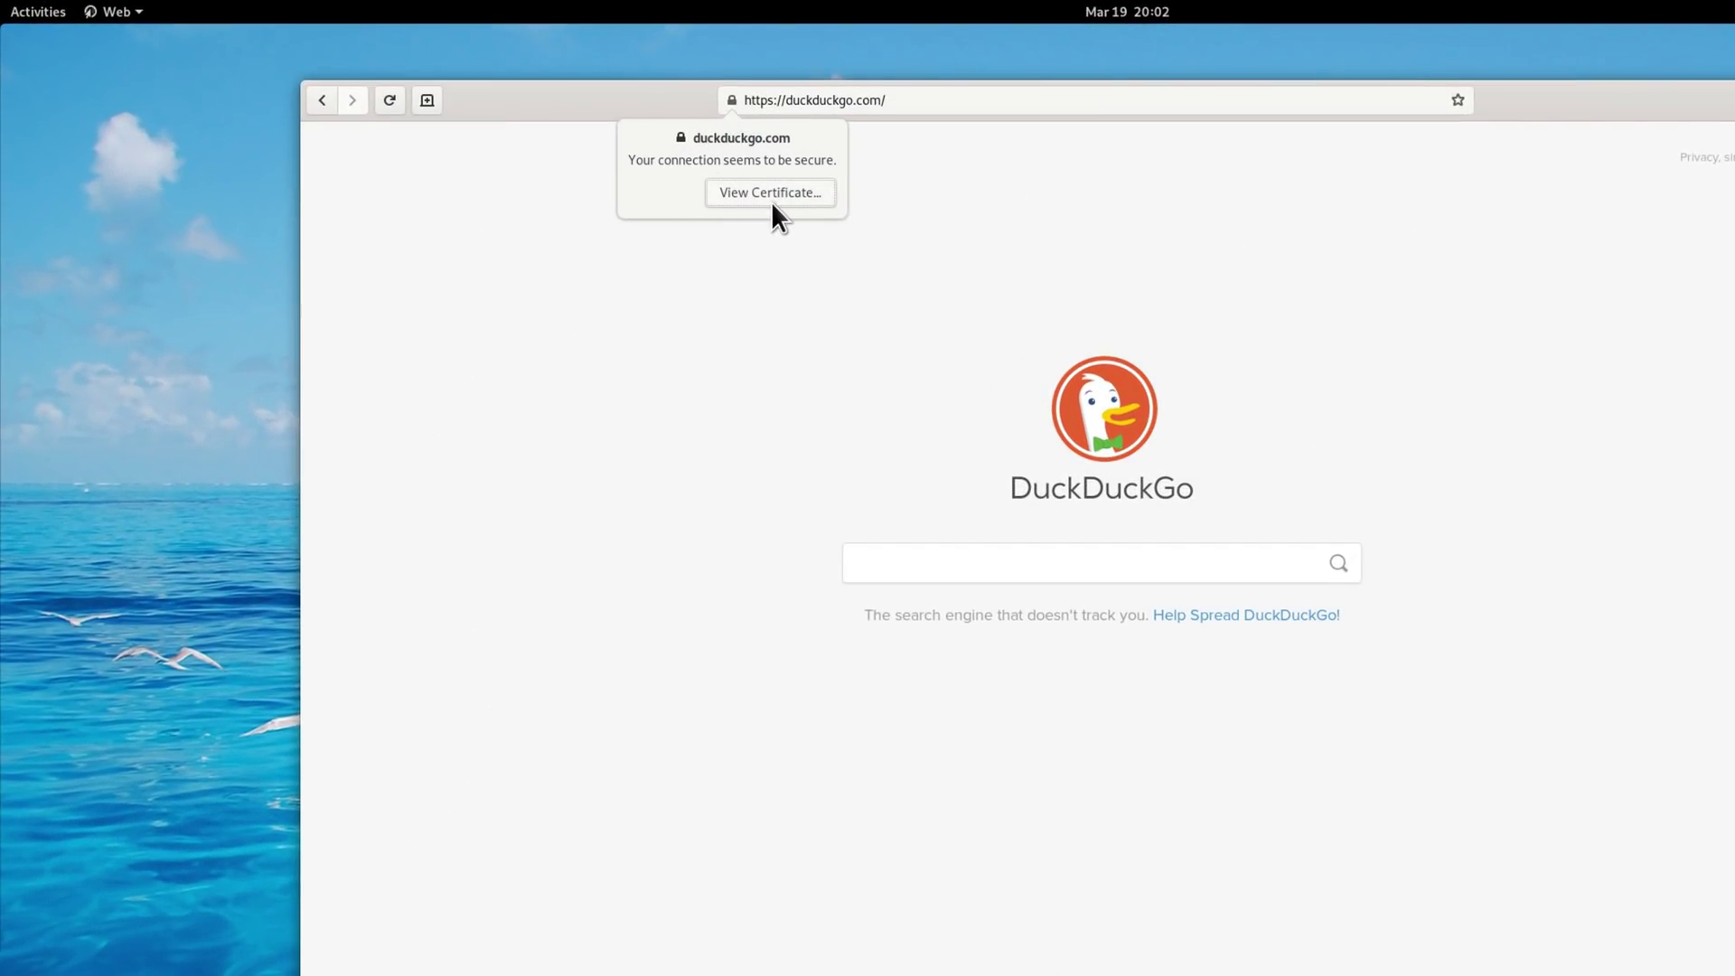
click(725, 101)
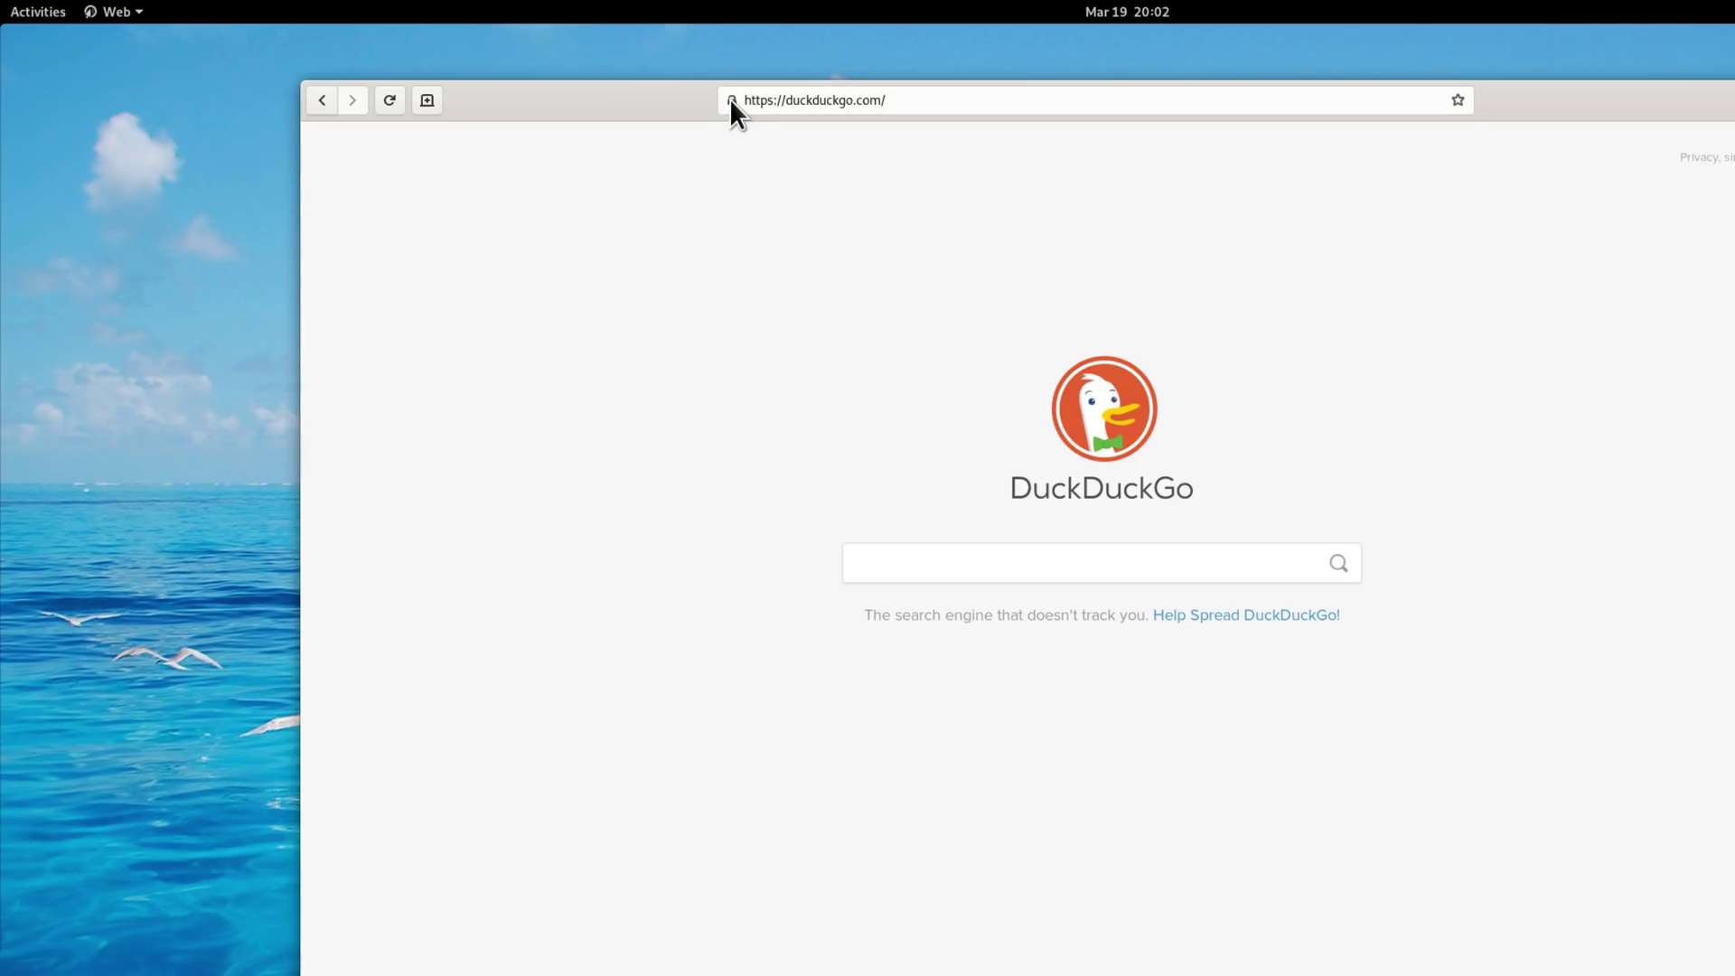
click(729, 99)
click(751, 190)
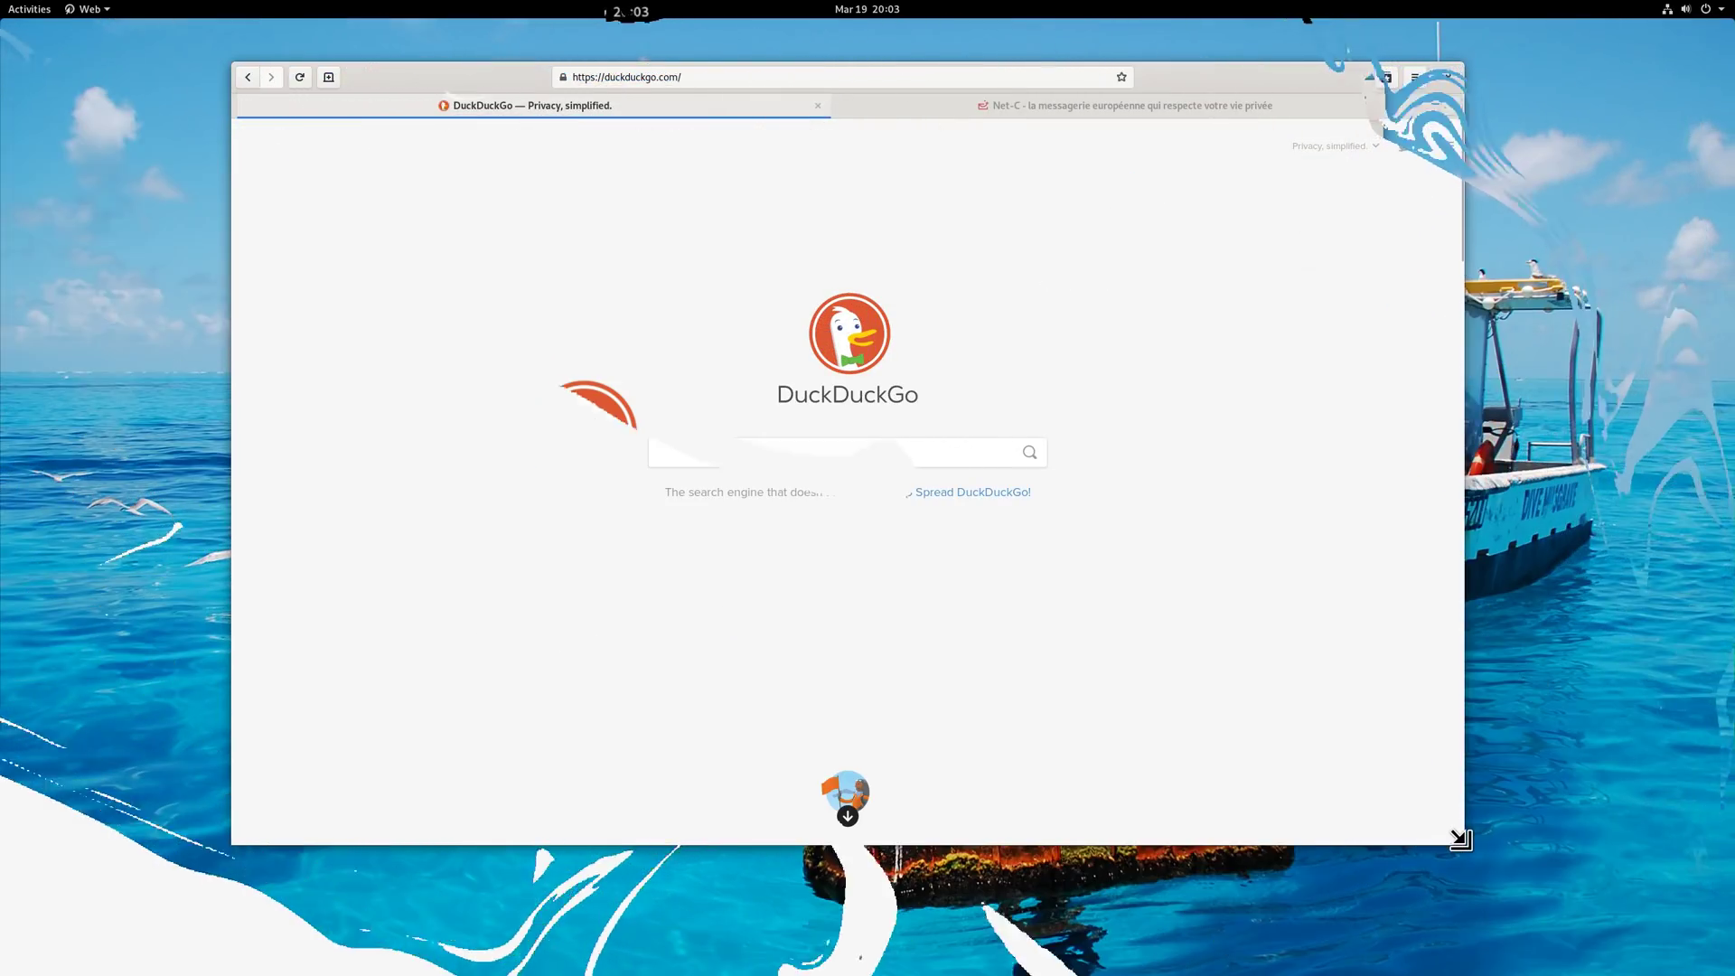
drag(1460, 832, 512, 576)
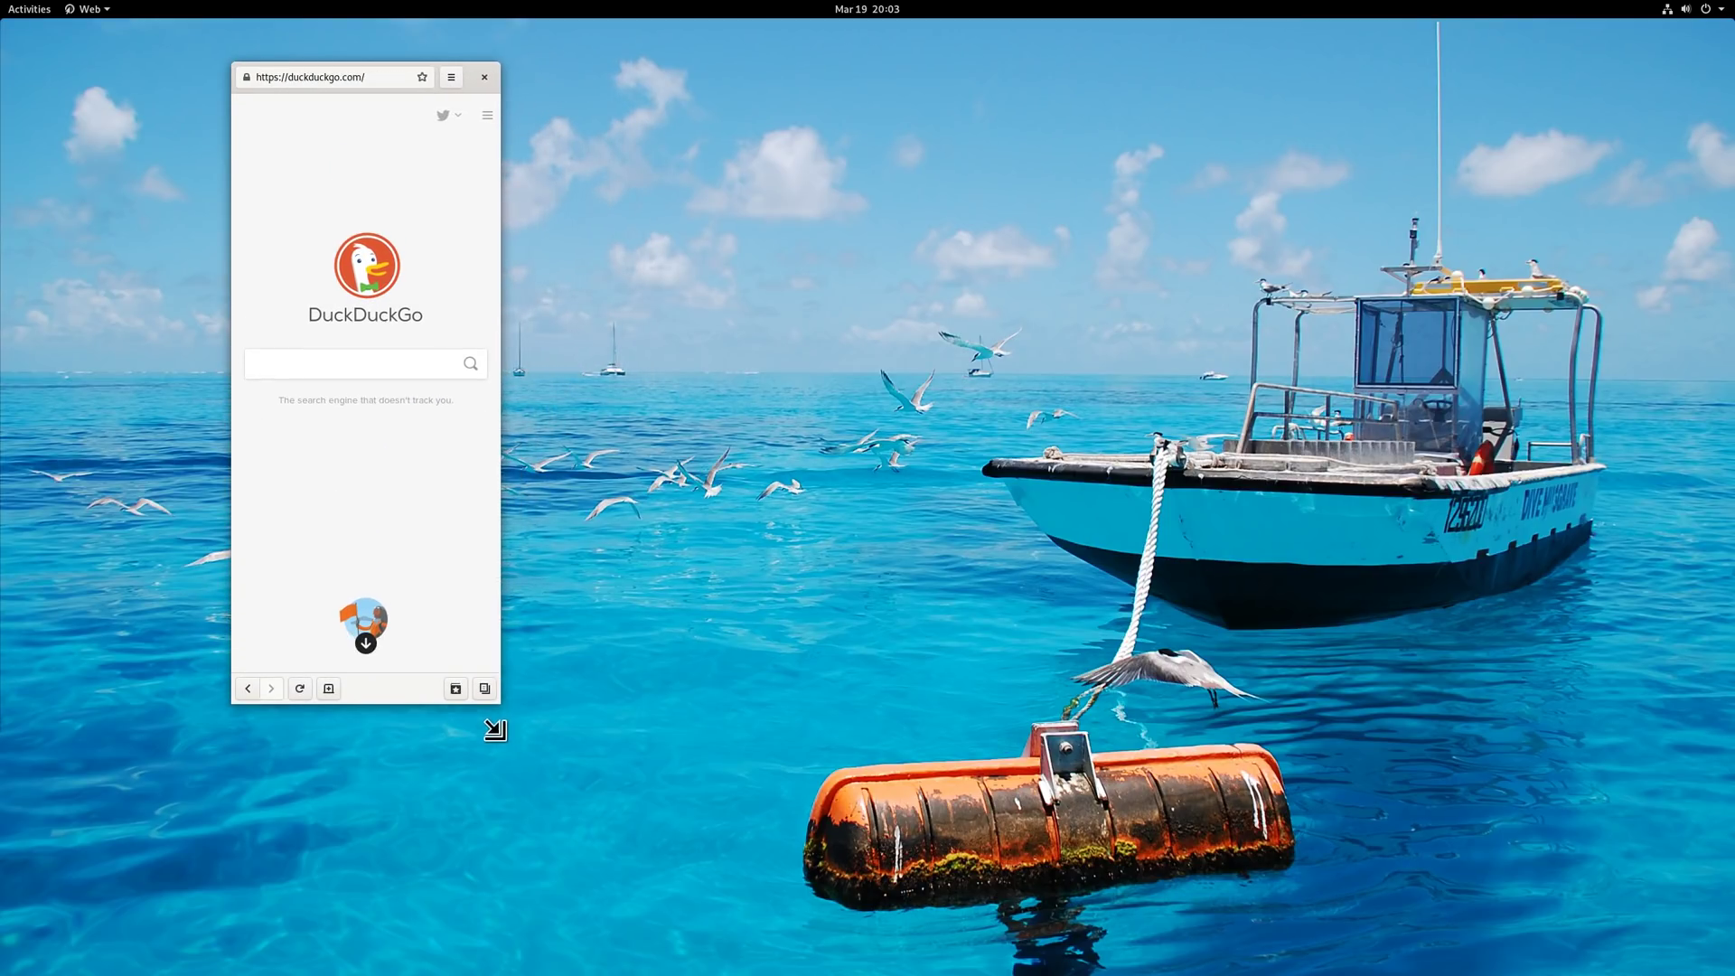
drag(495, 730, 685, 755)
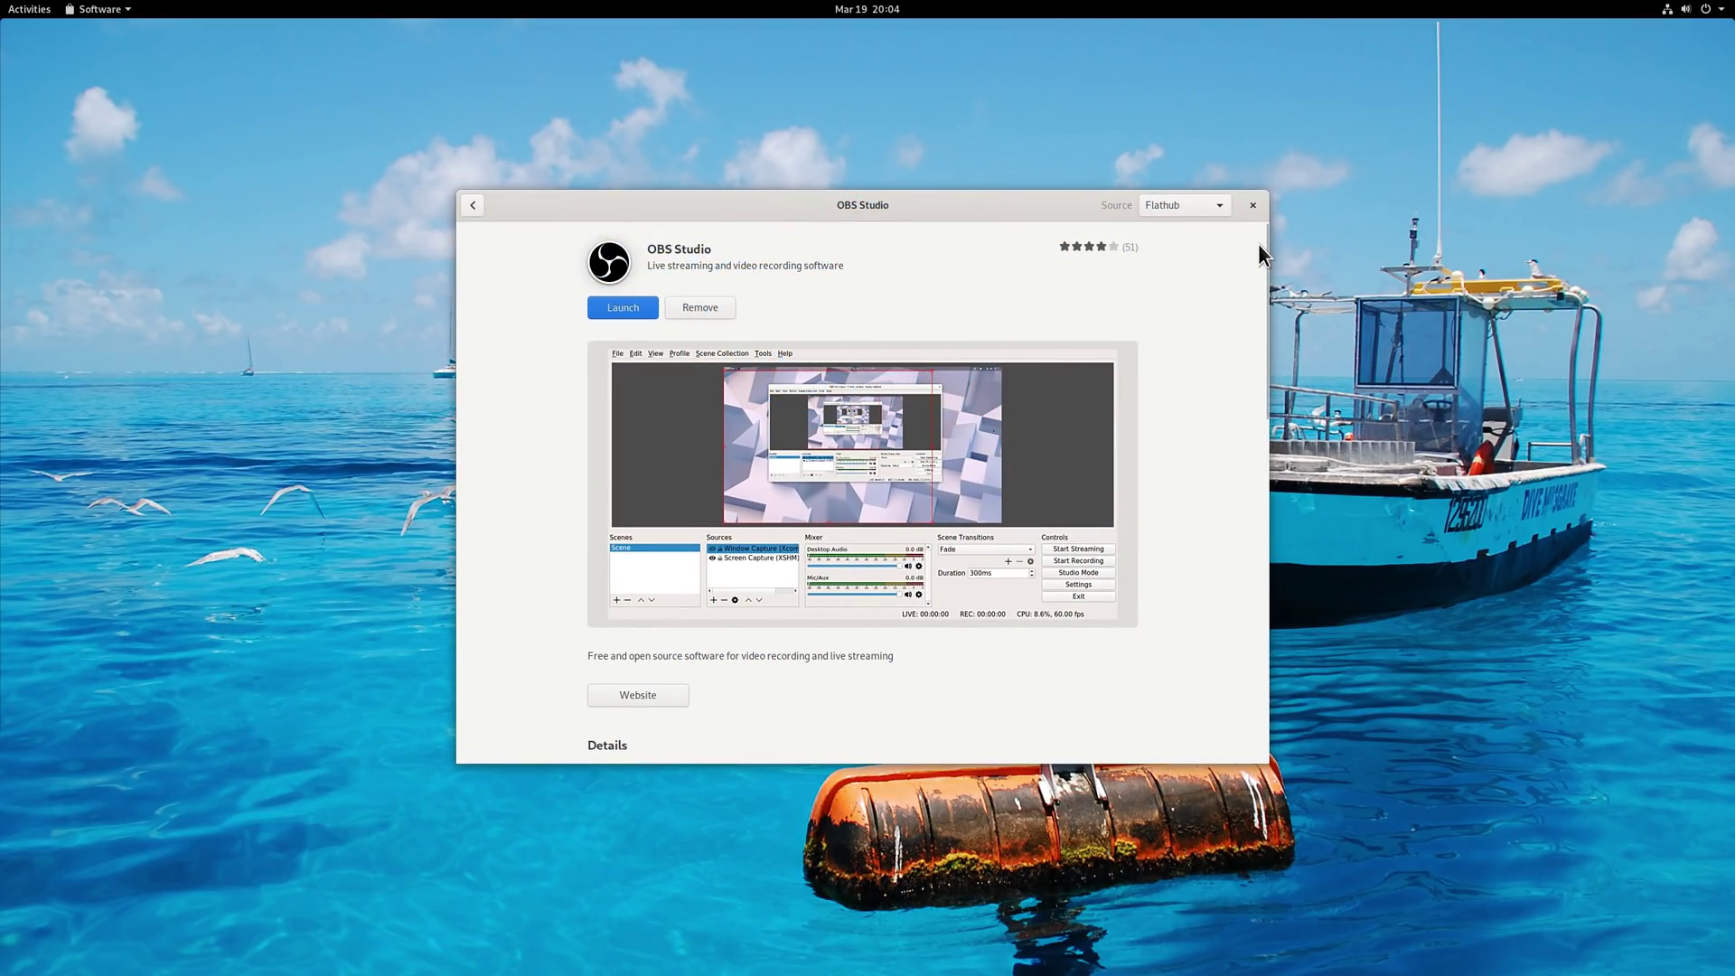
Check OBS Studio's permissions, go back, and search the catalogue for 'extension'
drag(1263, 236, 1256, 354)
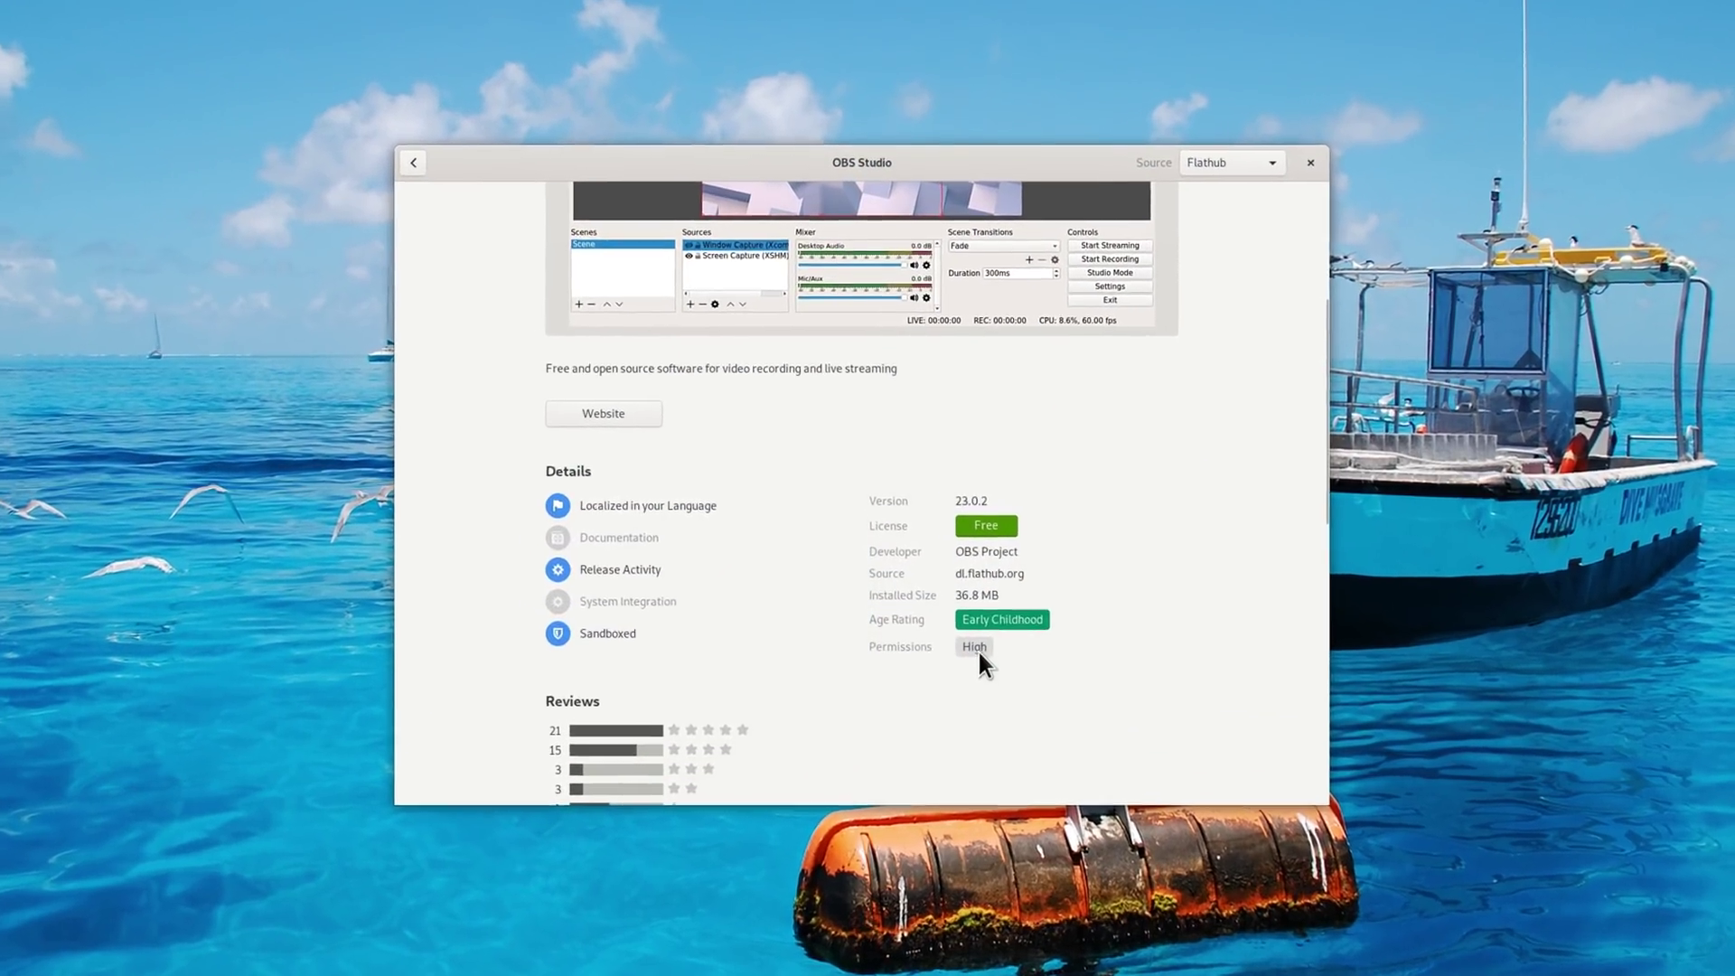
click(961, 627)
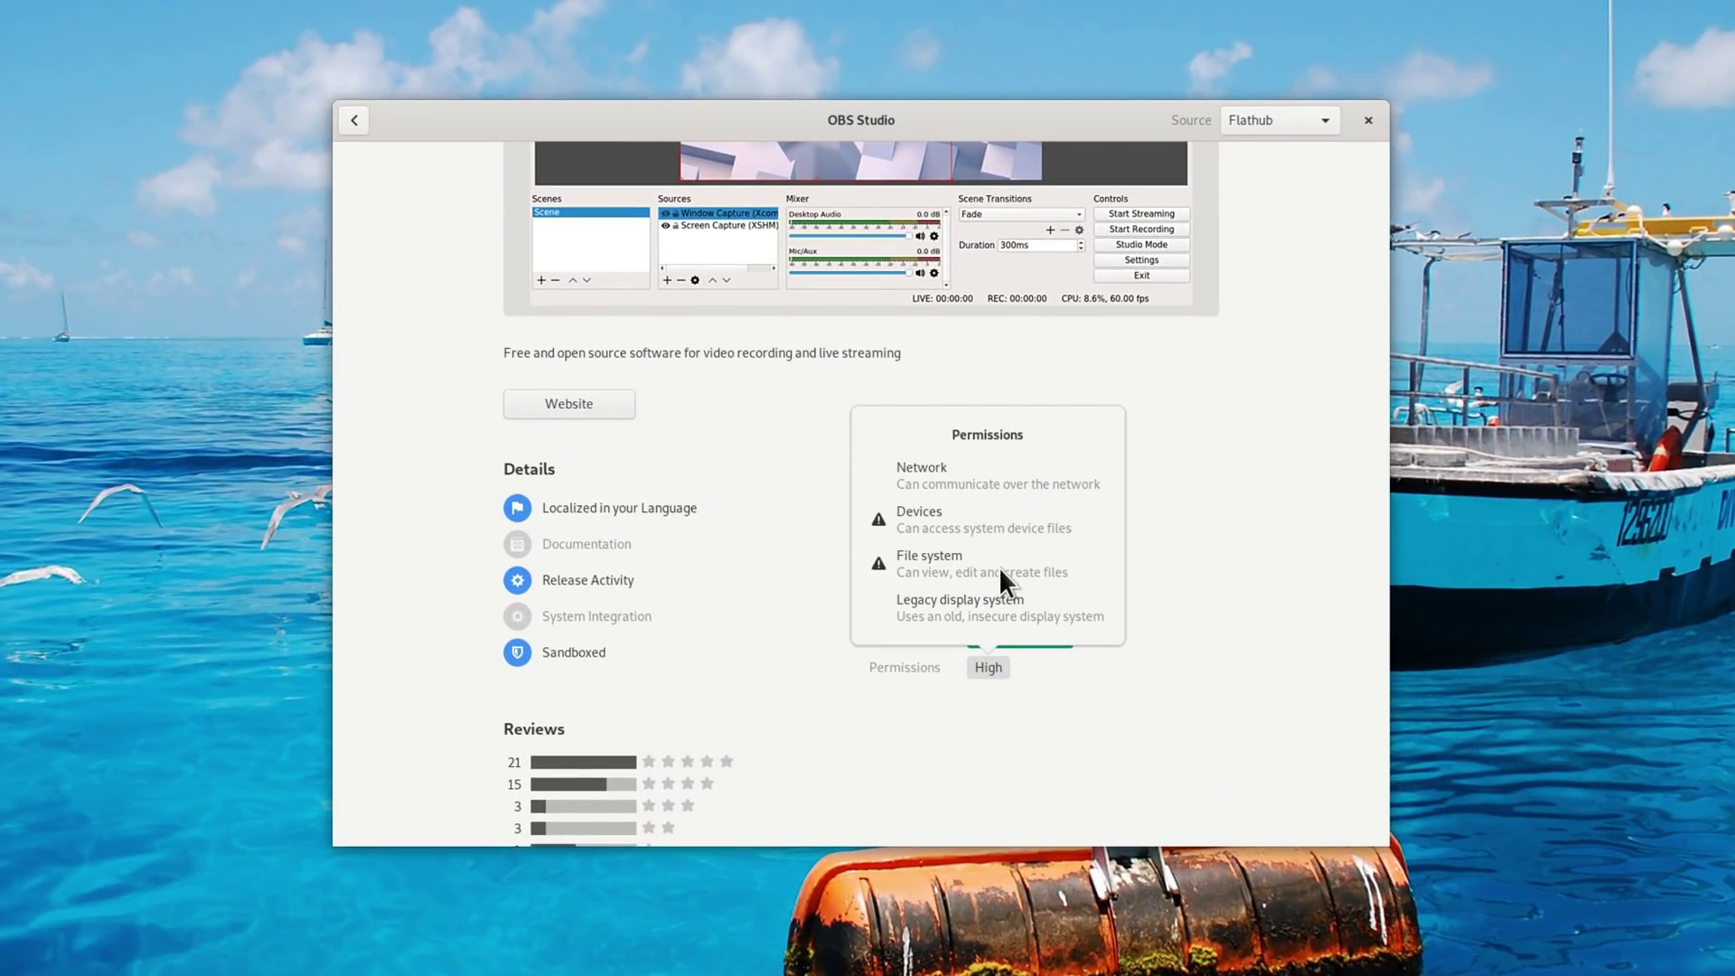
key(Escape)
key(alt+Left)
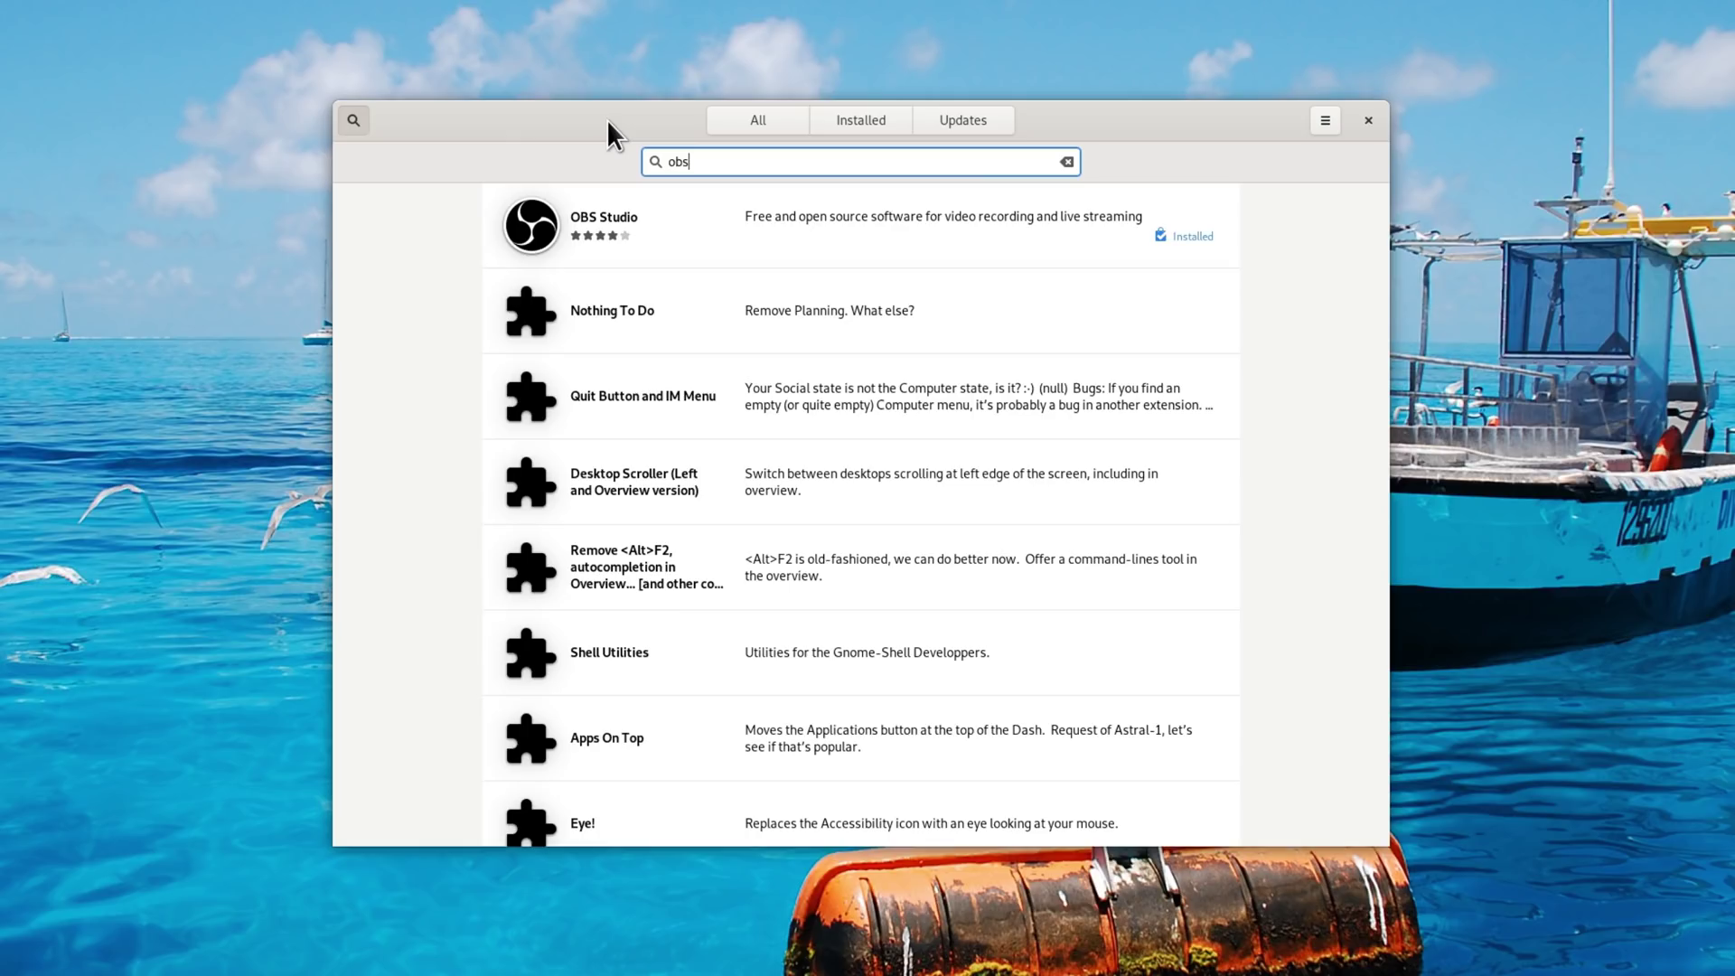
key(BackSpace)
key(BackSpace)
key(BackSpace)
text(extension)
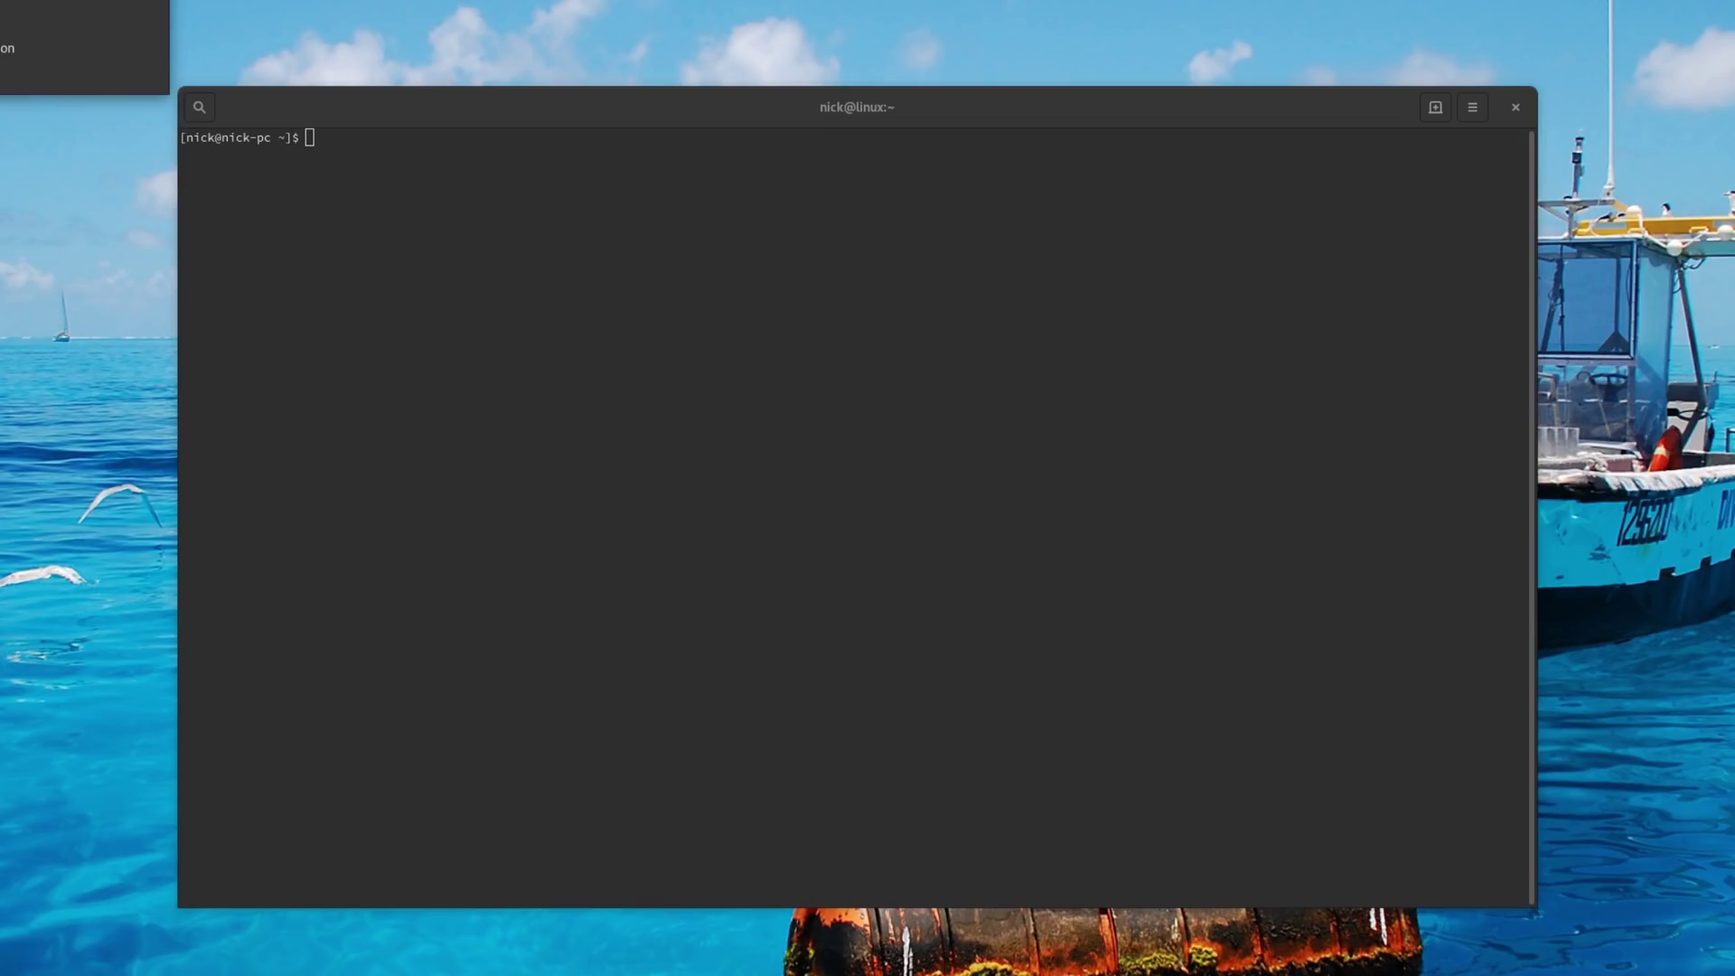
click(1469, 105)
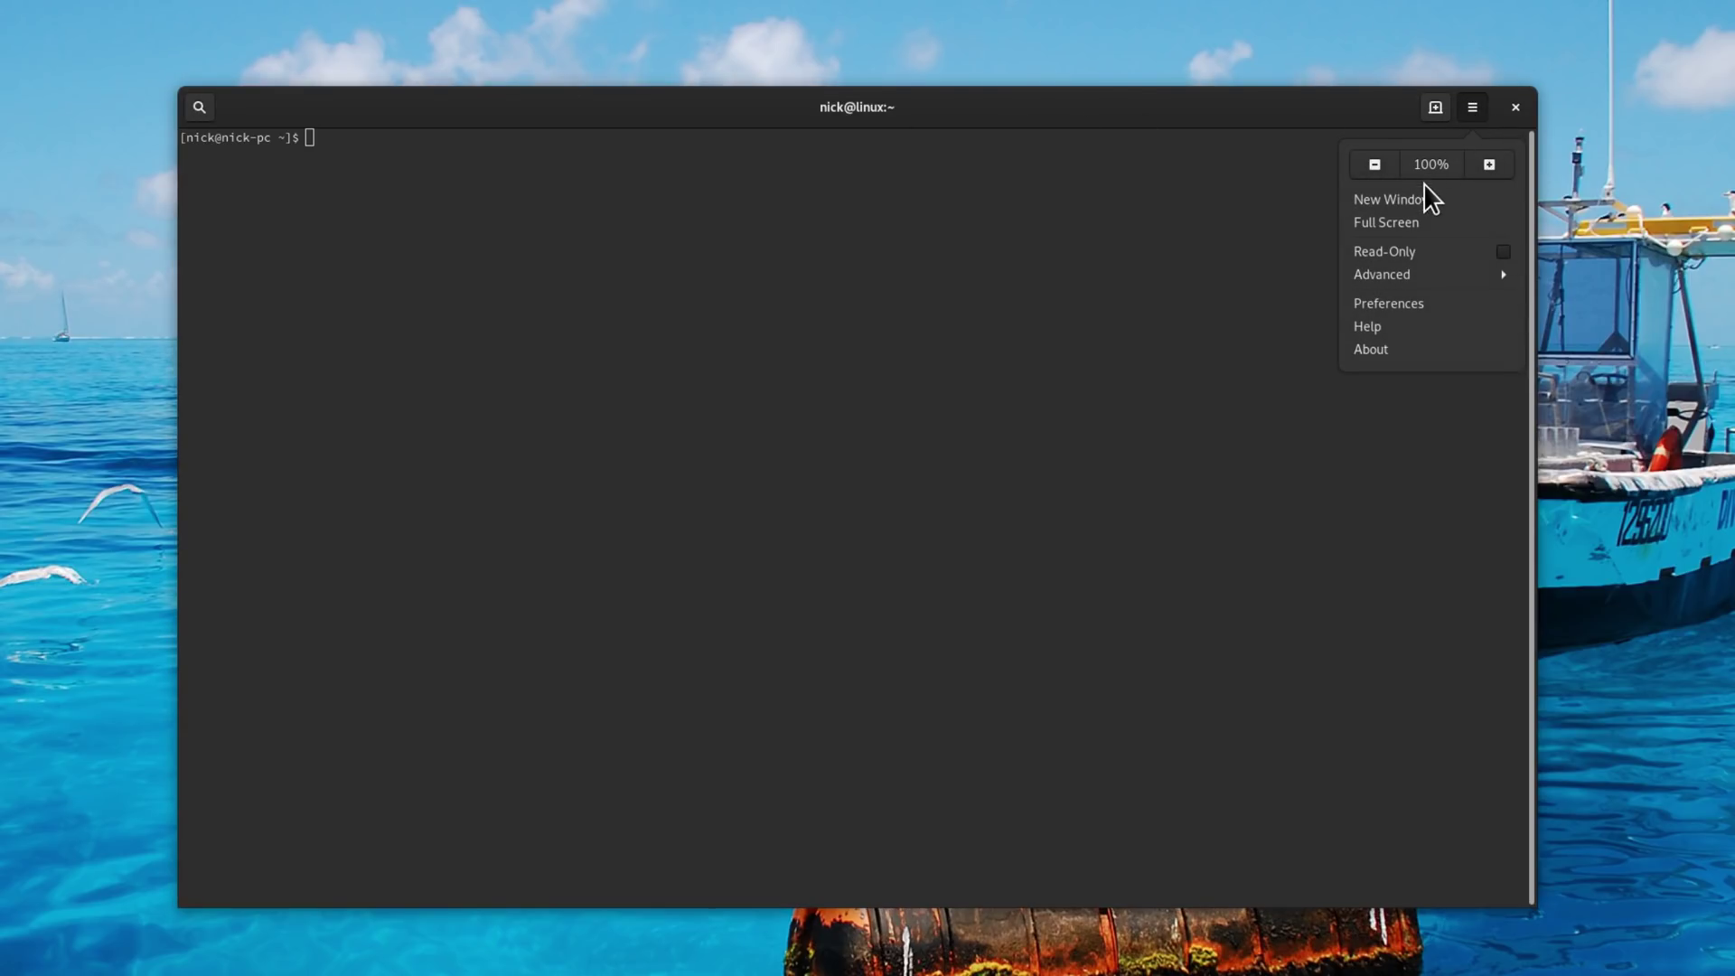
click(1420, 274)
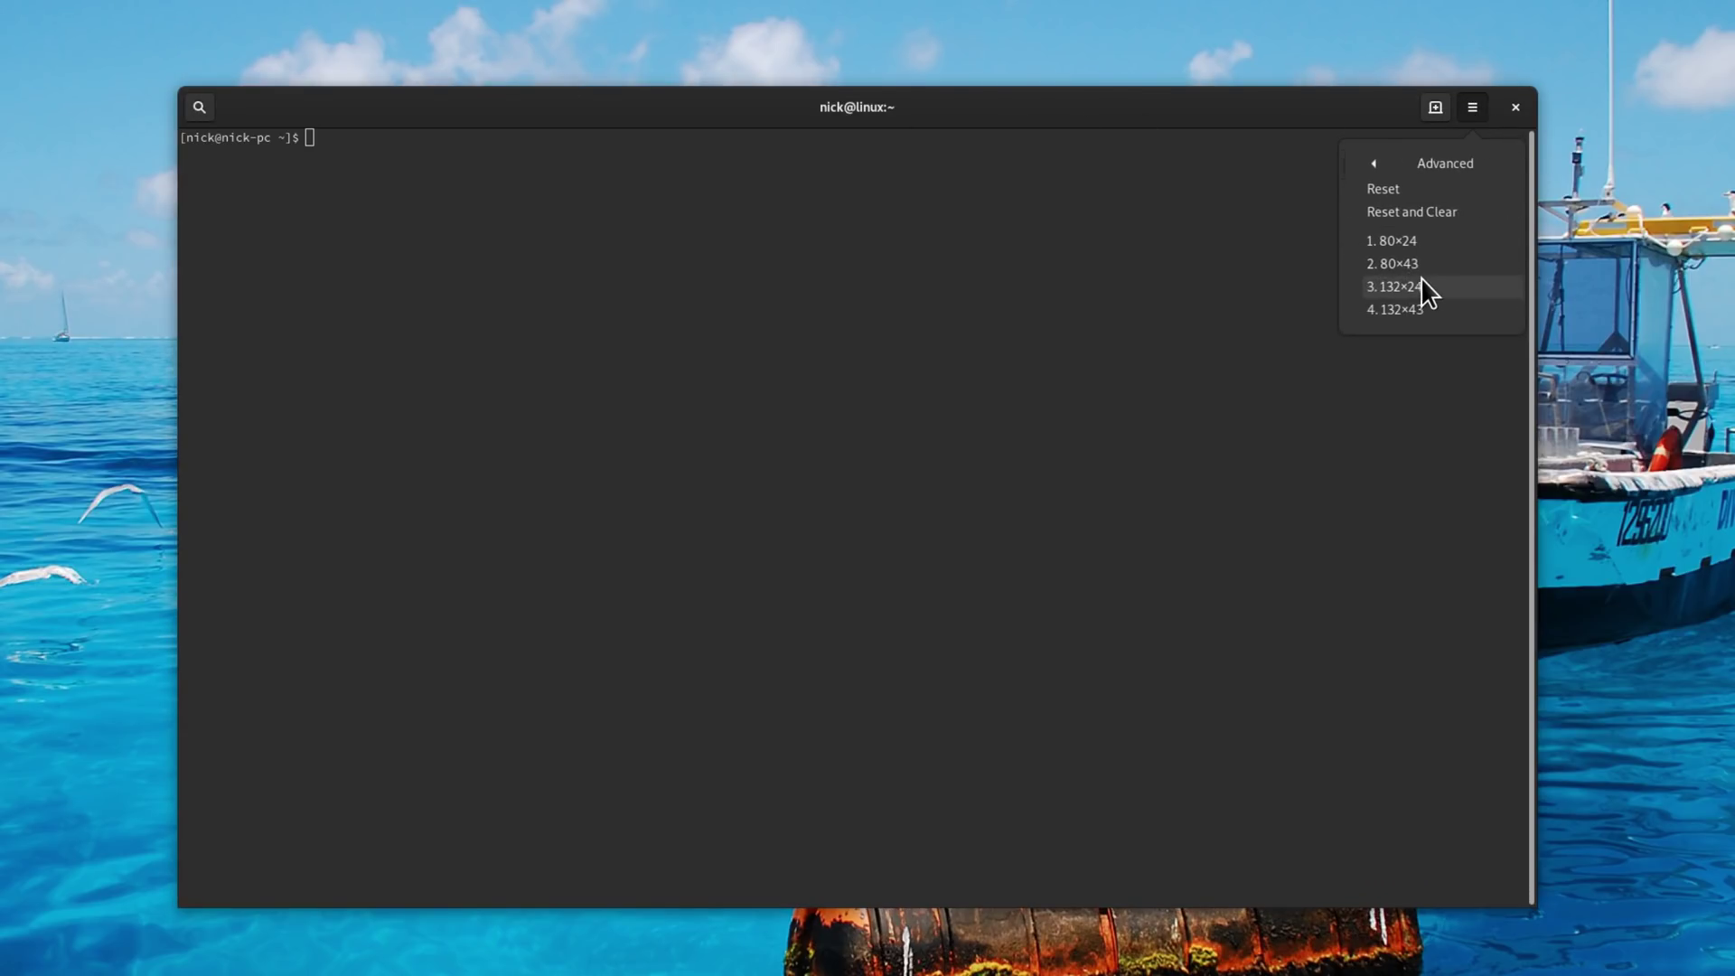
click(1385, 164)
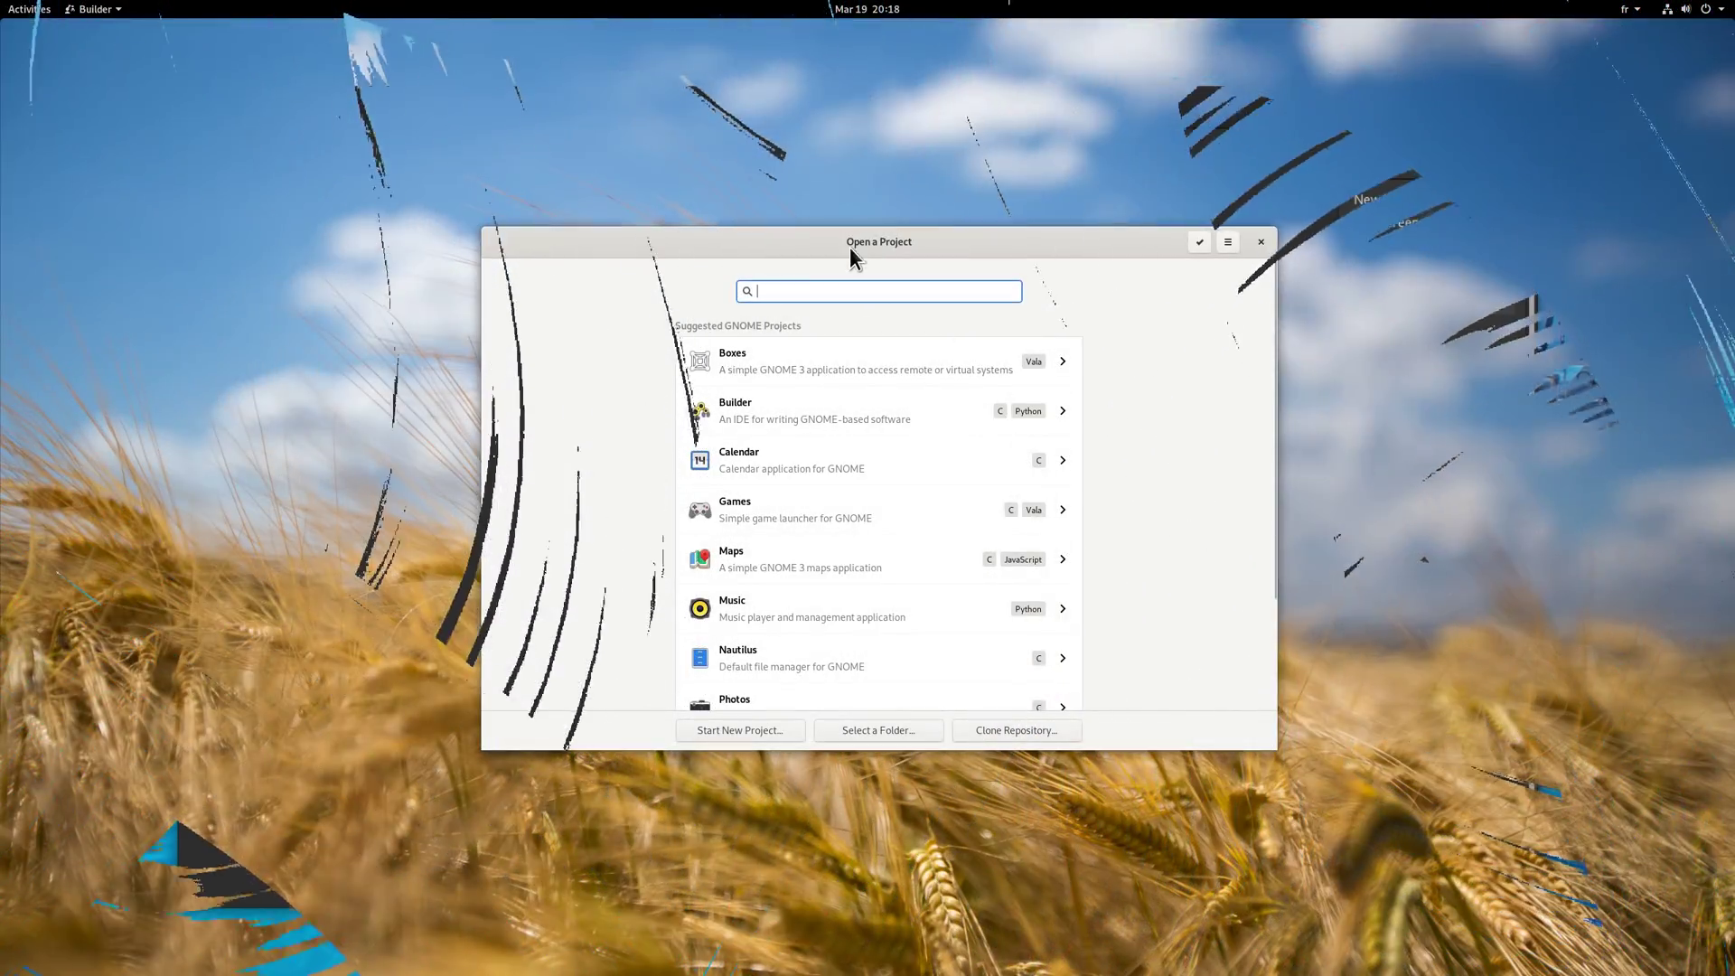
Look through Builder's app menu, new-project form and build configuration, then dismiss the empty entry box
click(115, 10)
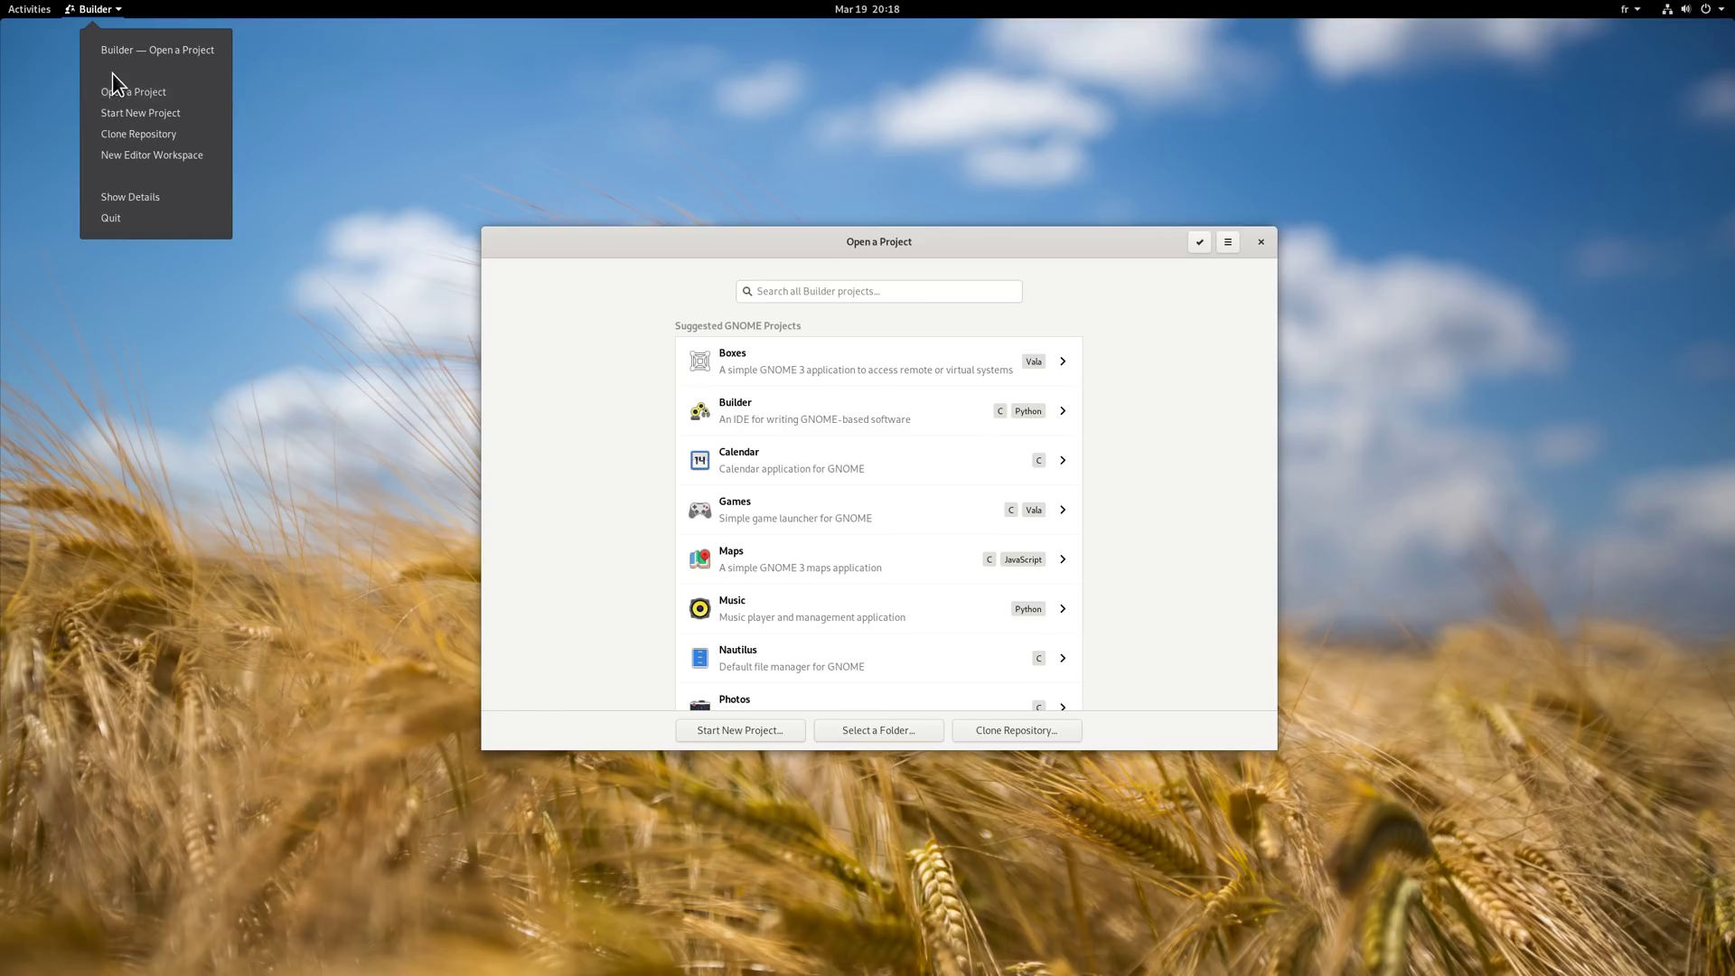
click(656, 243)
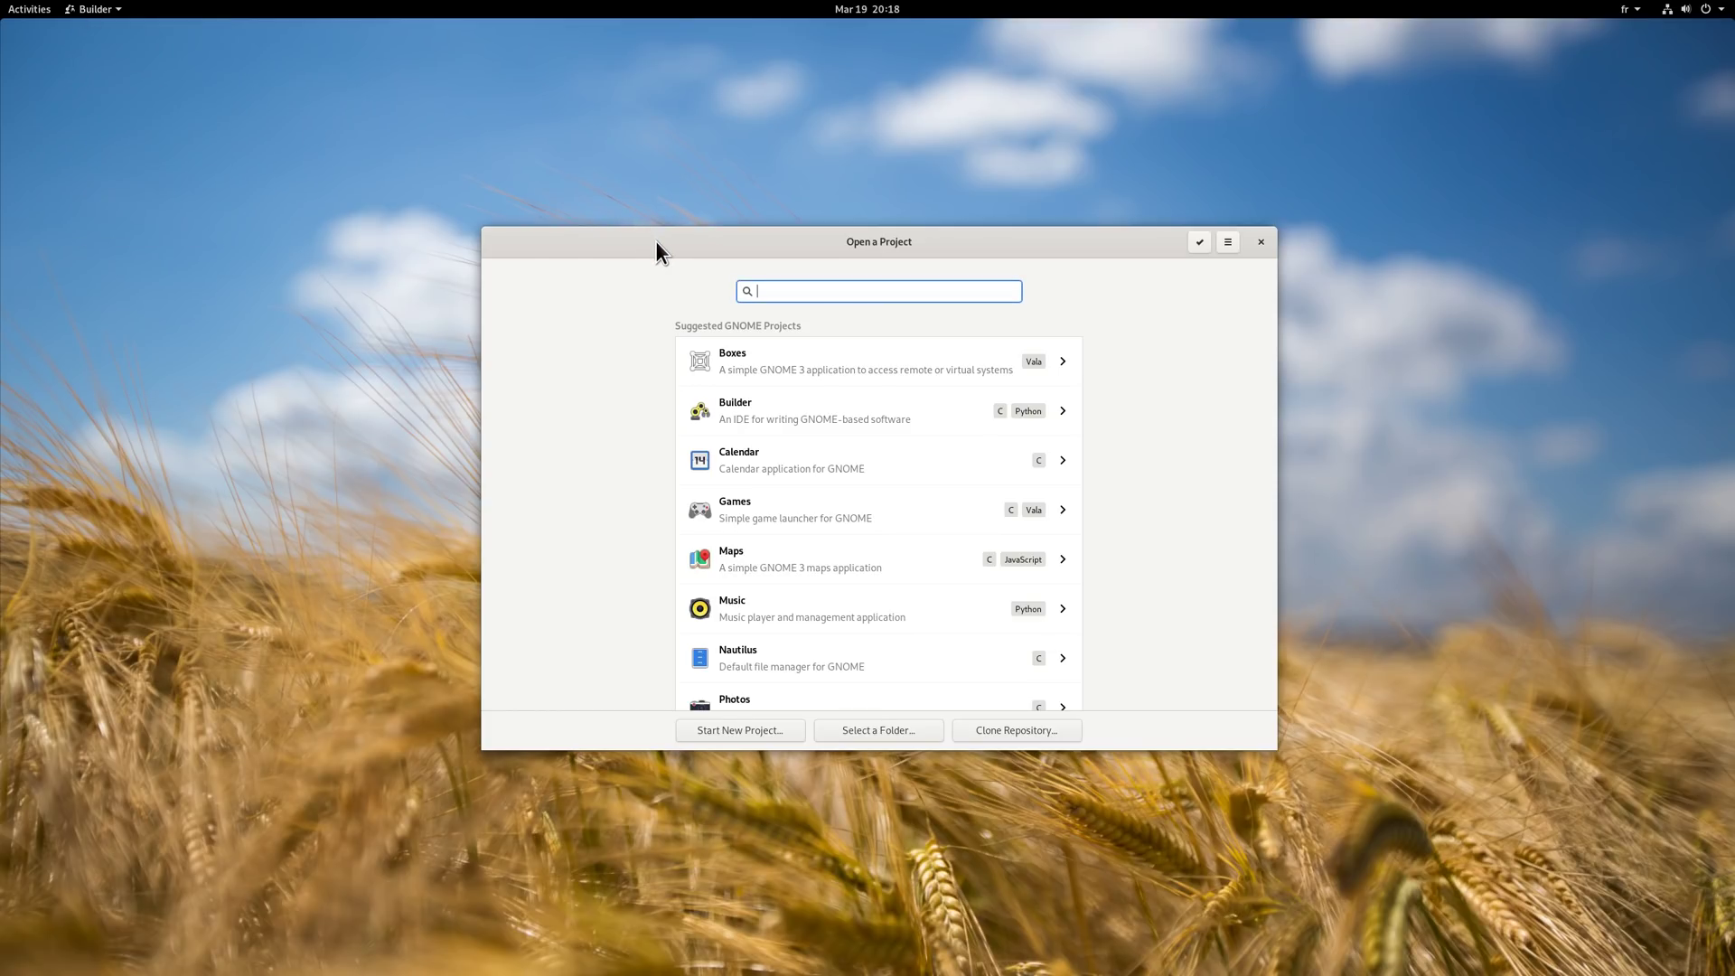
click(784, 727)
click(853, 384)
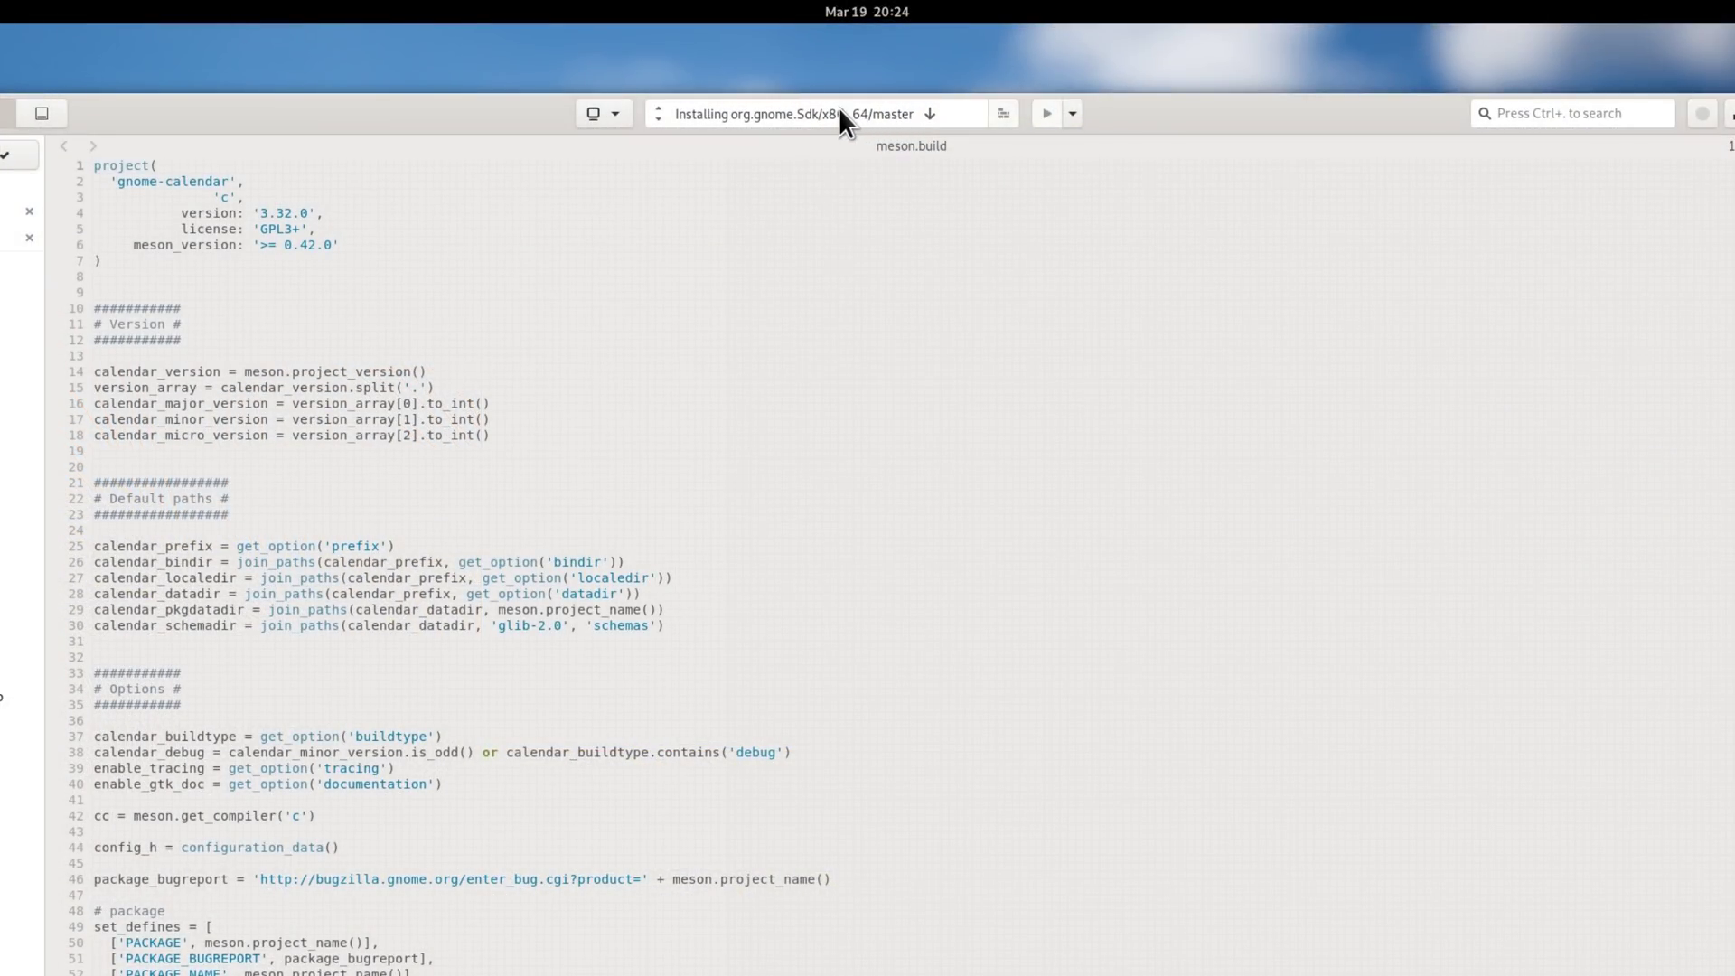
click(786, 116)
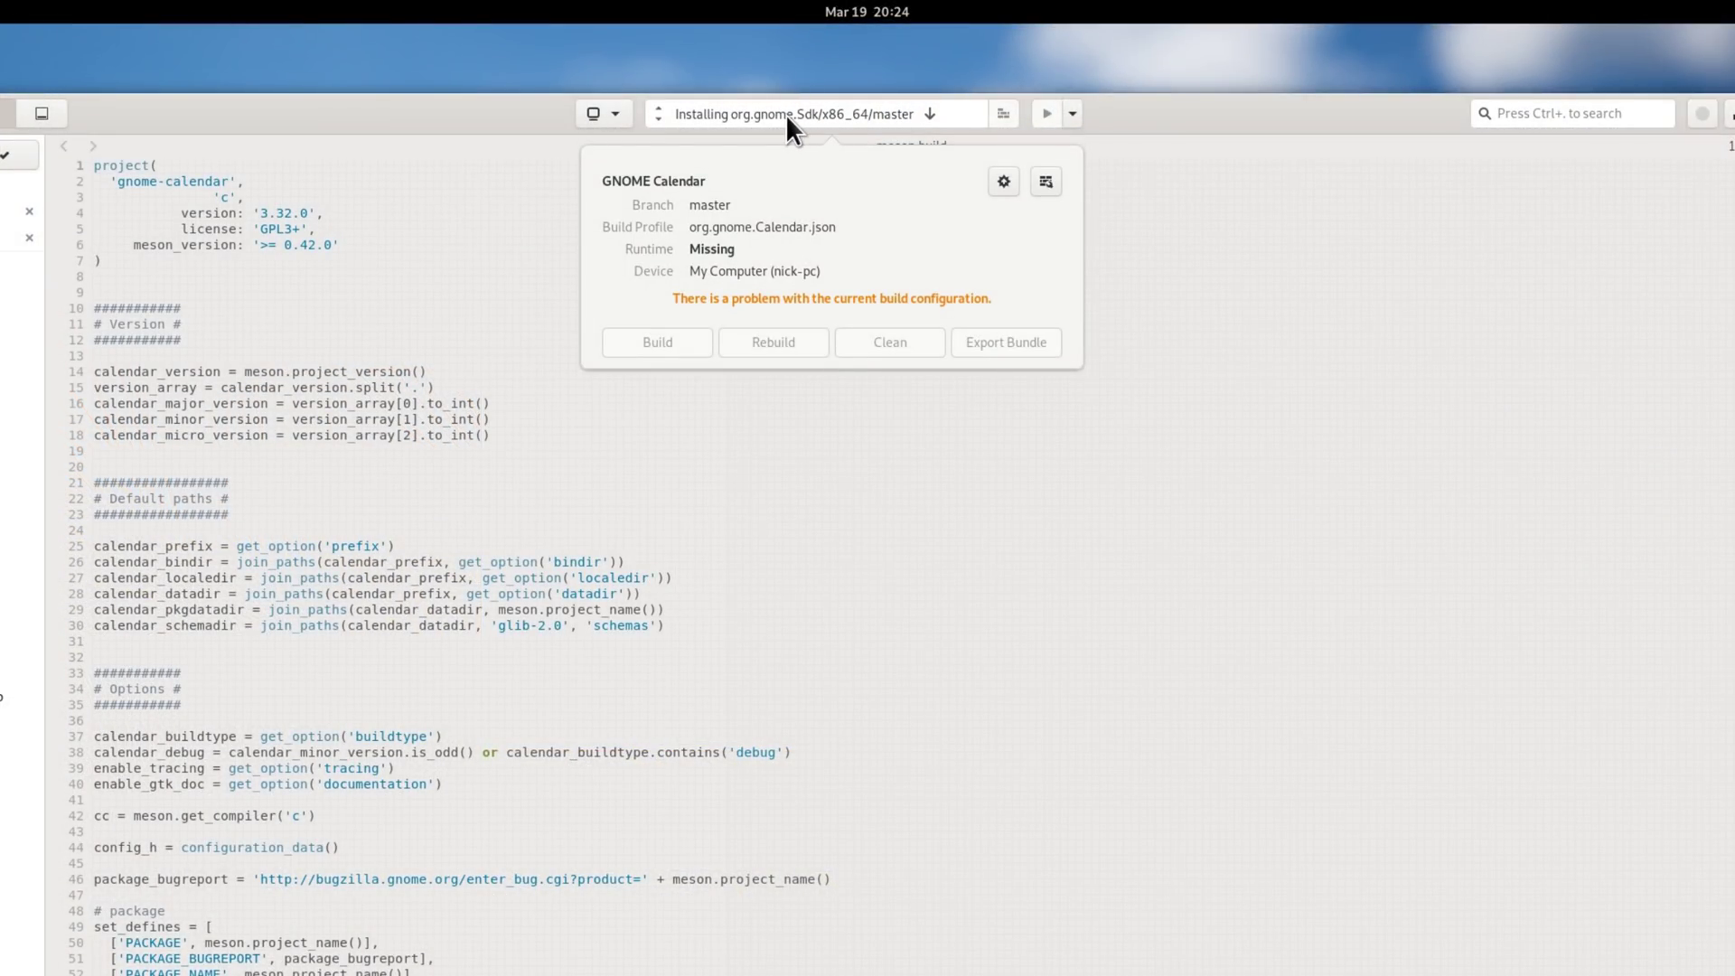
click(784, 113)
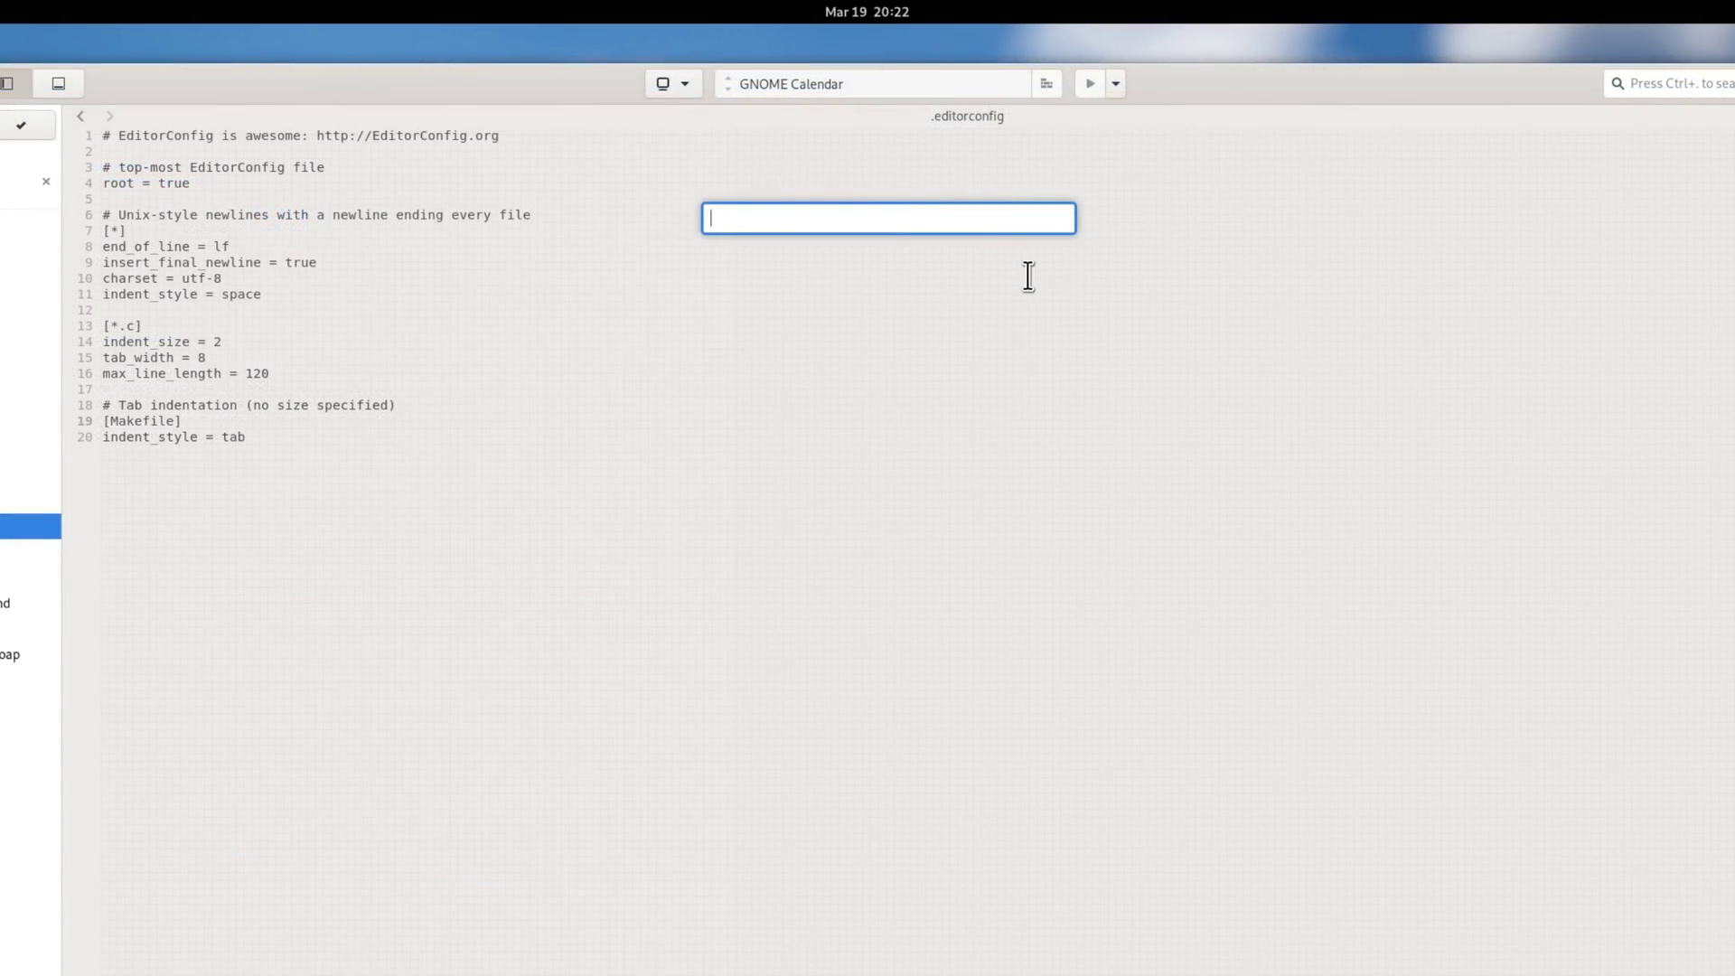
click(781, 411)
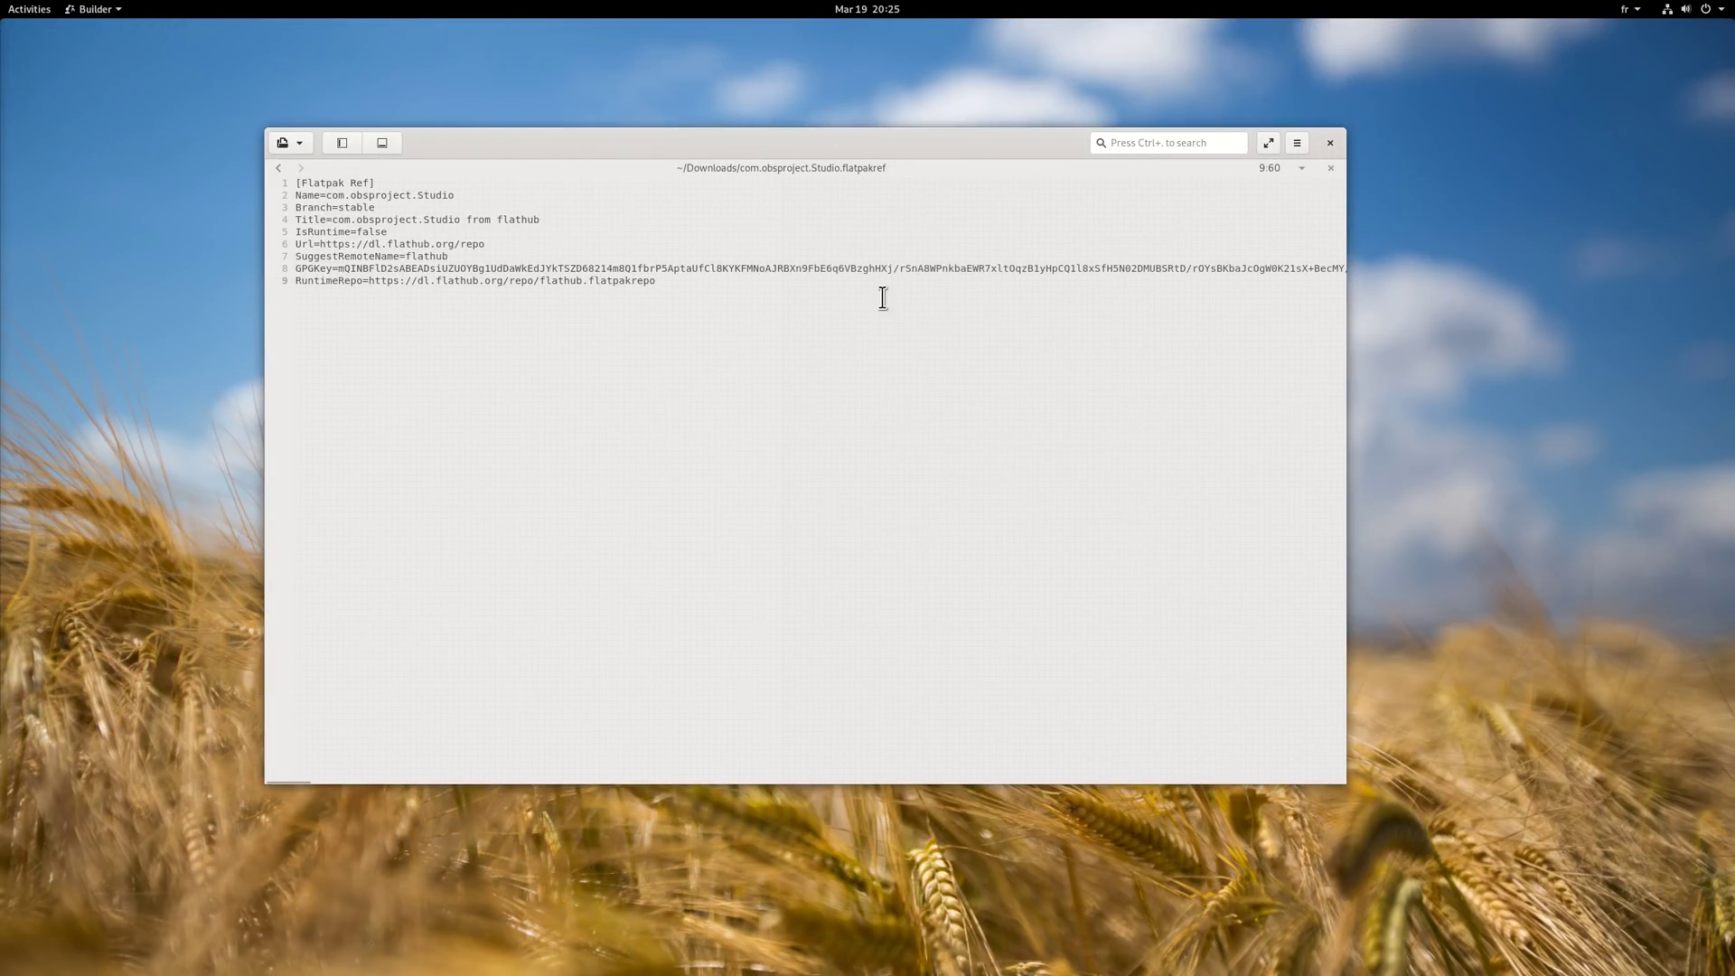
Check the open pages list, then start a new editor workspace from Builder's menu
click(875, 164)
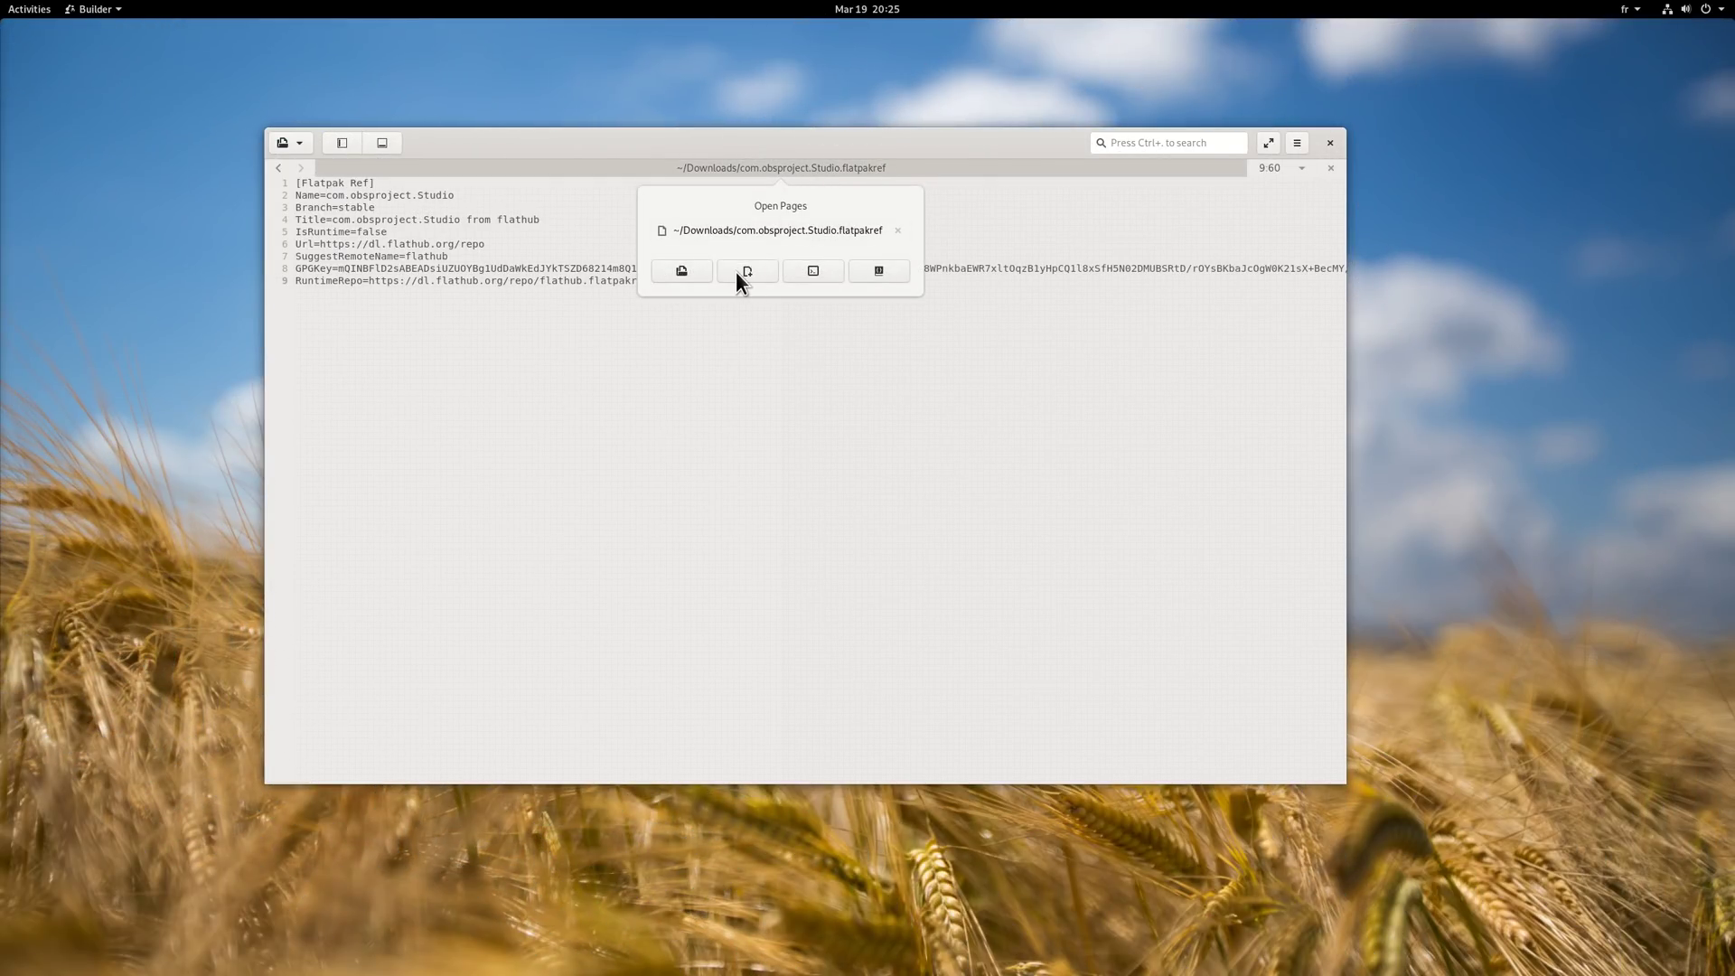
click(974, 277)
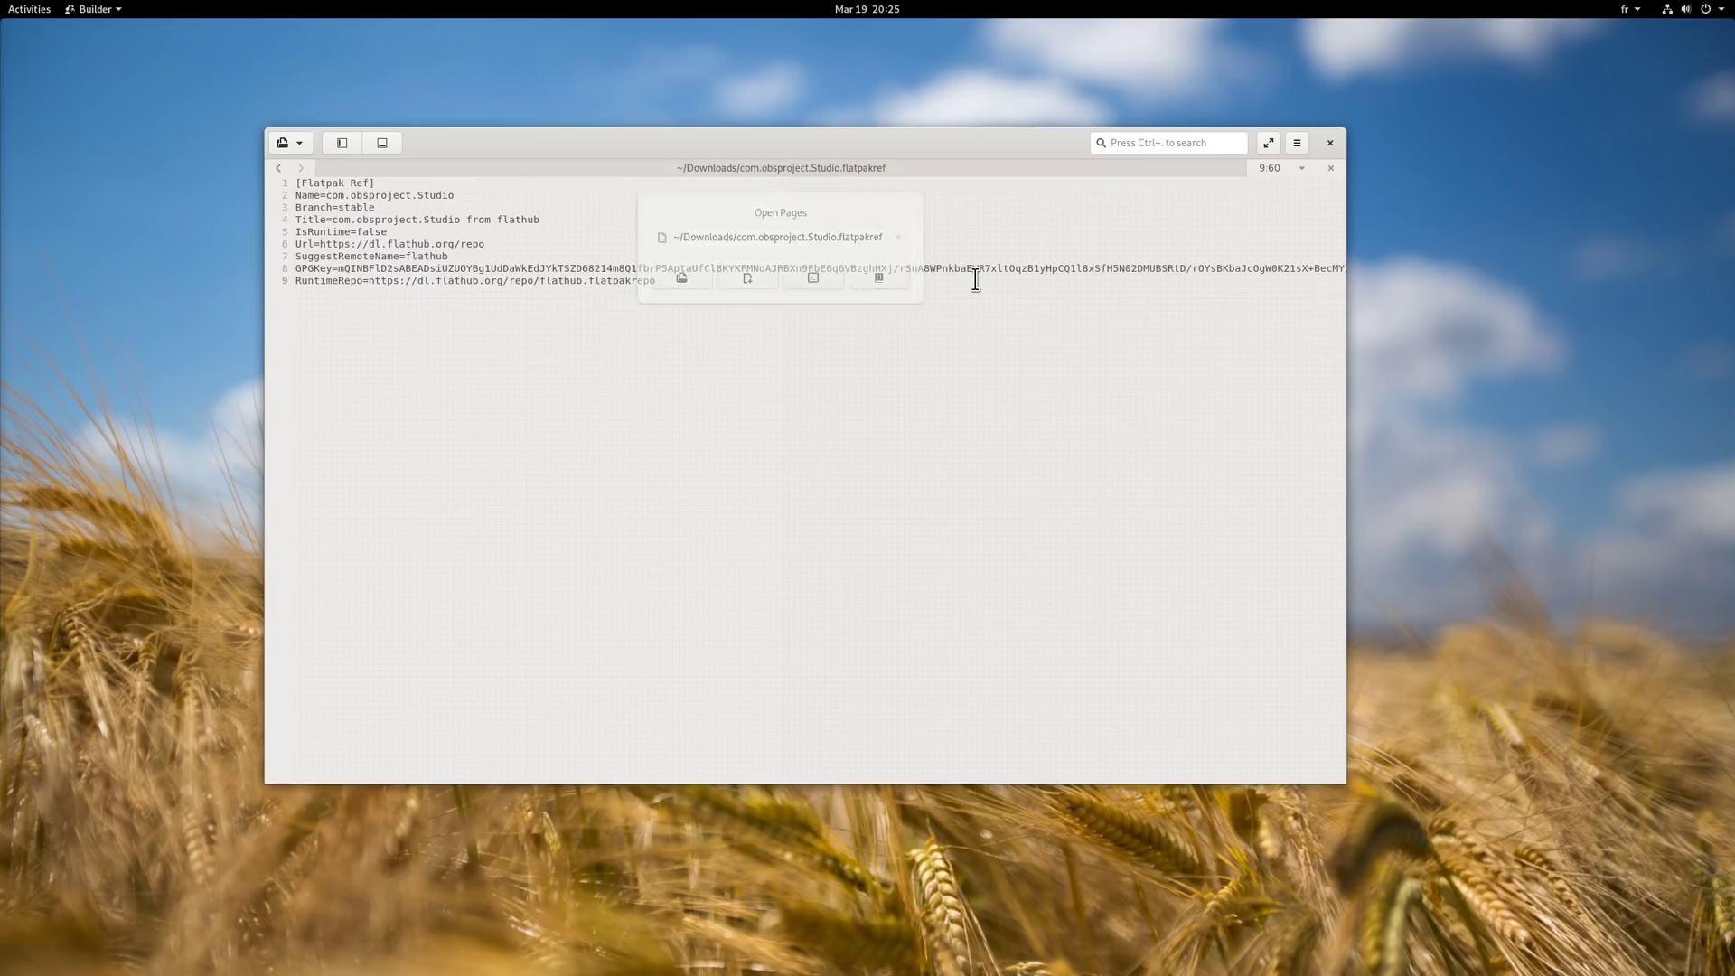
click(1297, 144)
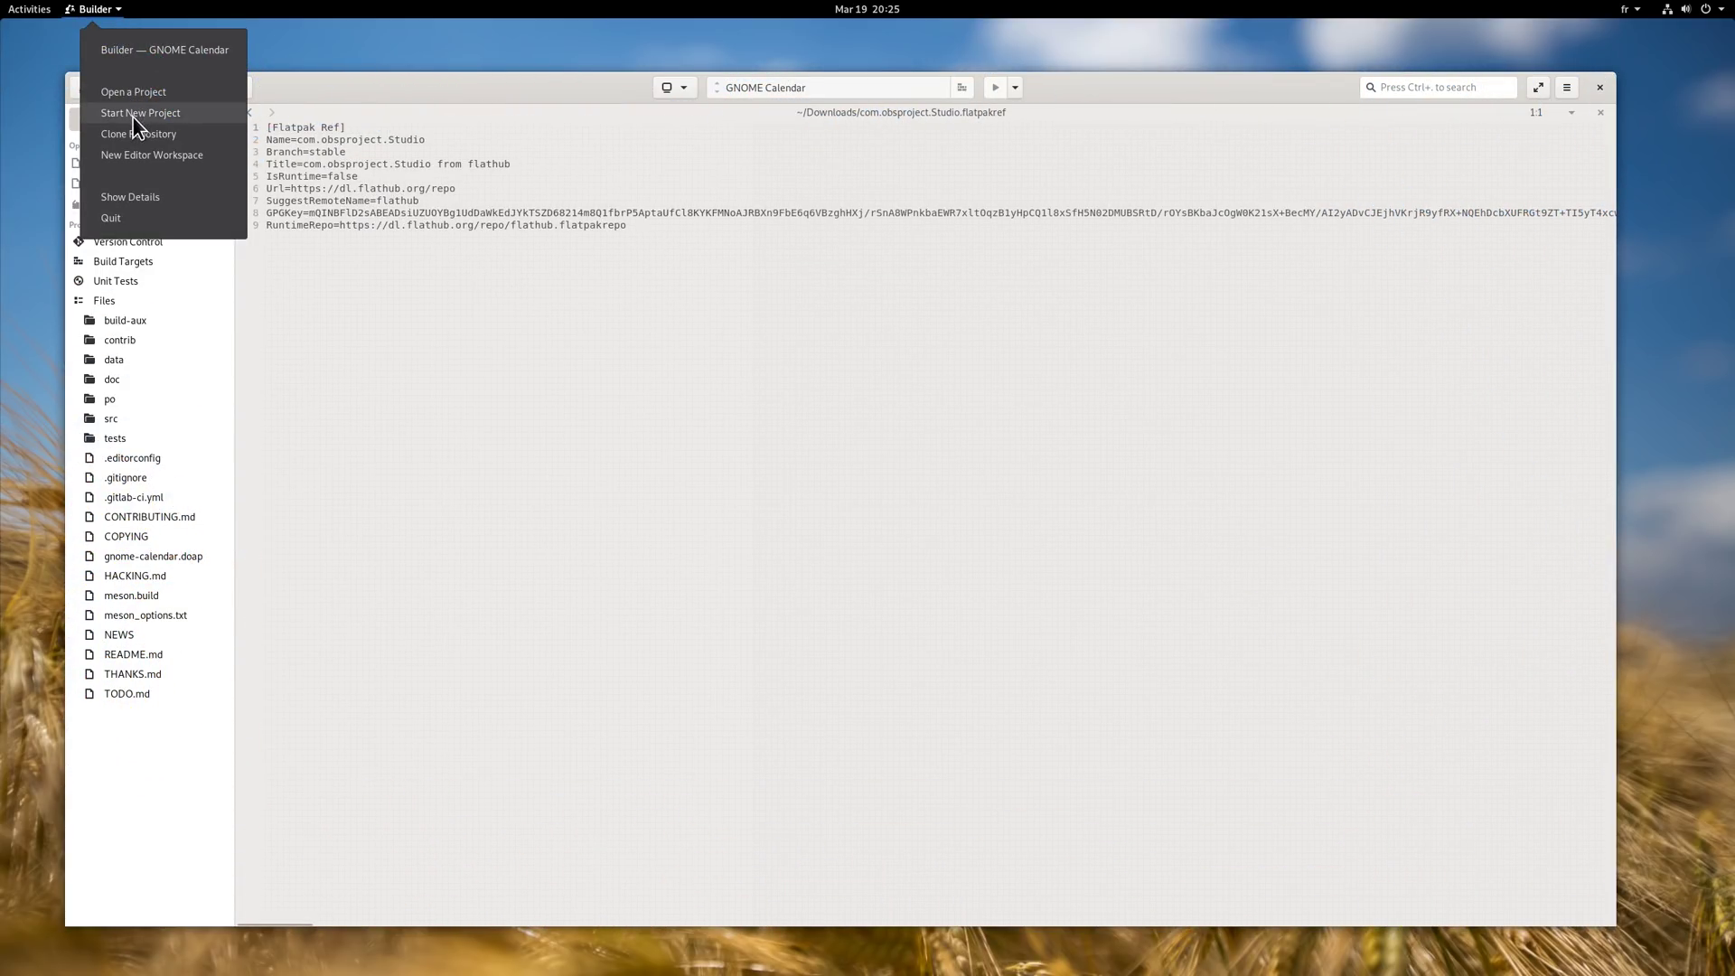
click(149, 155)
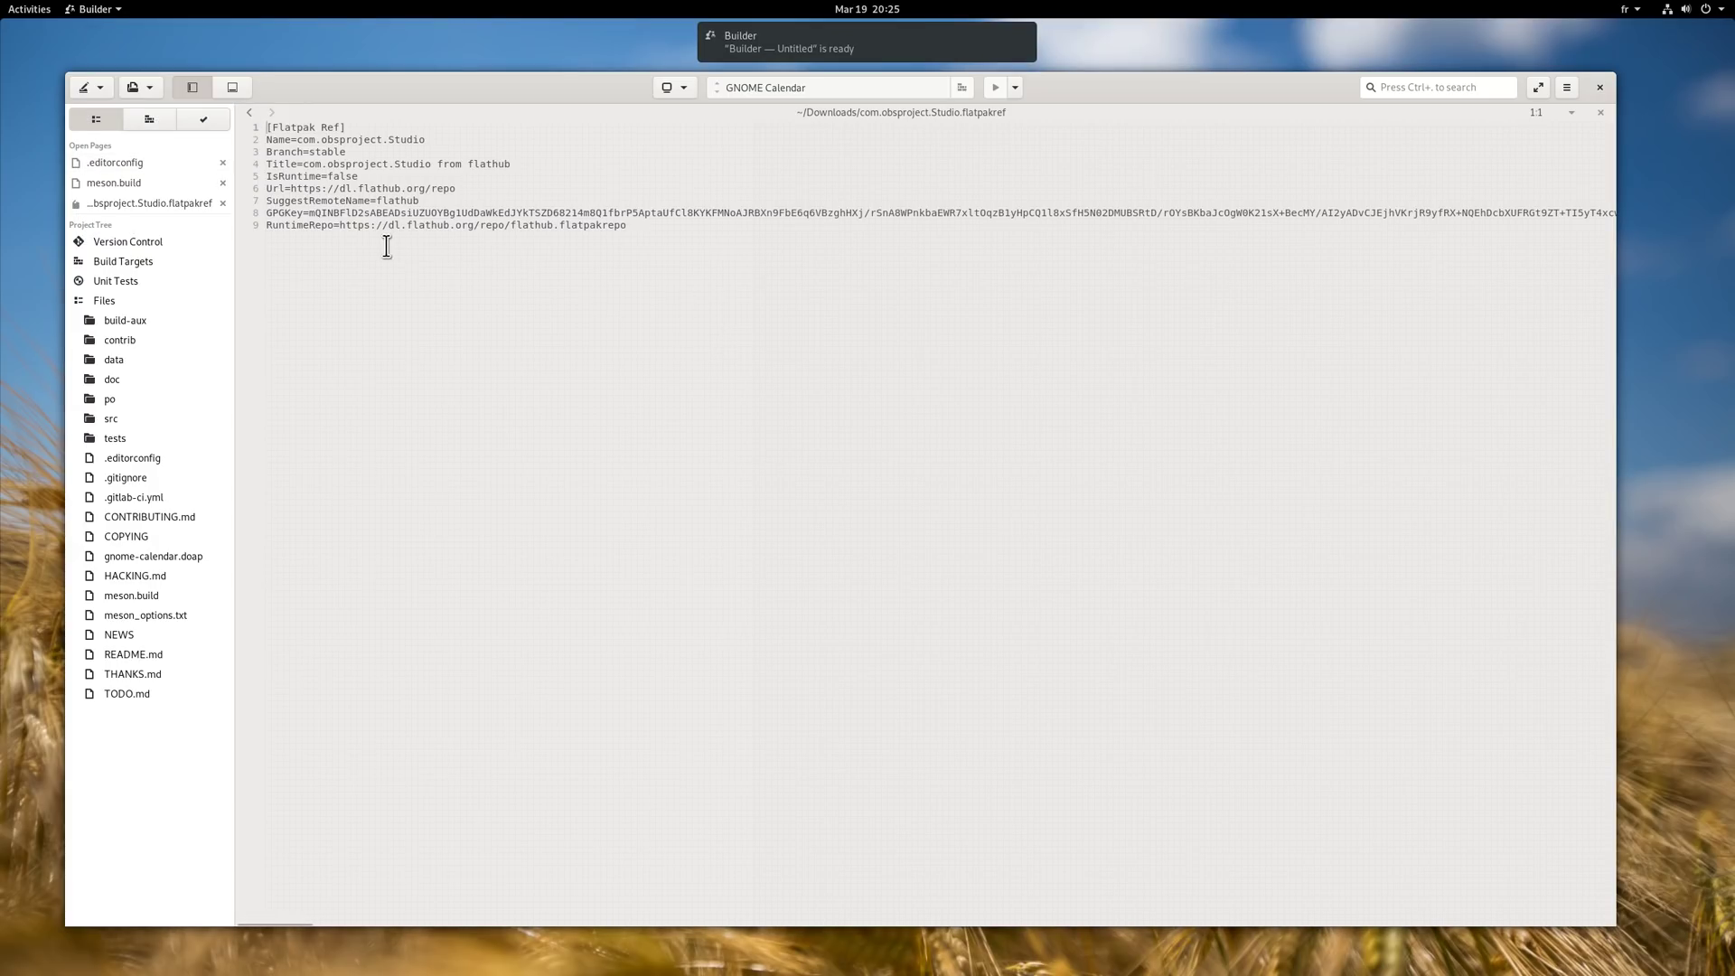
Move and shrink the new Untitled workspace window, glancing at its main menu
click(821, 54)
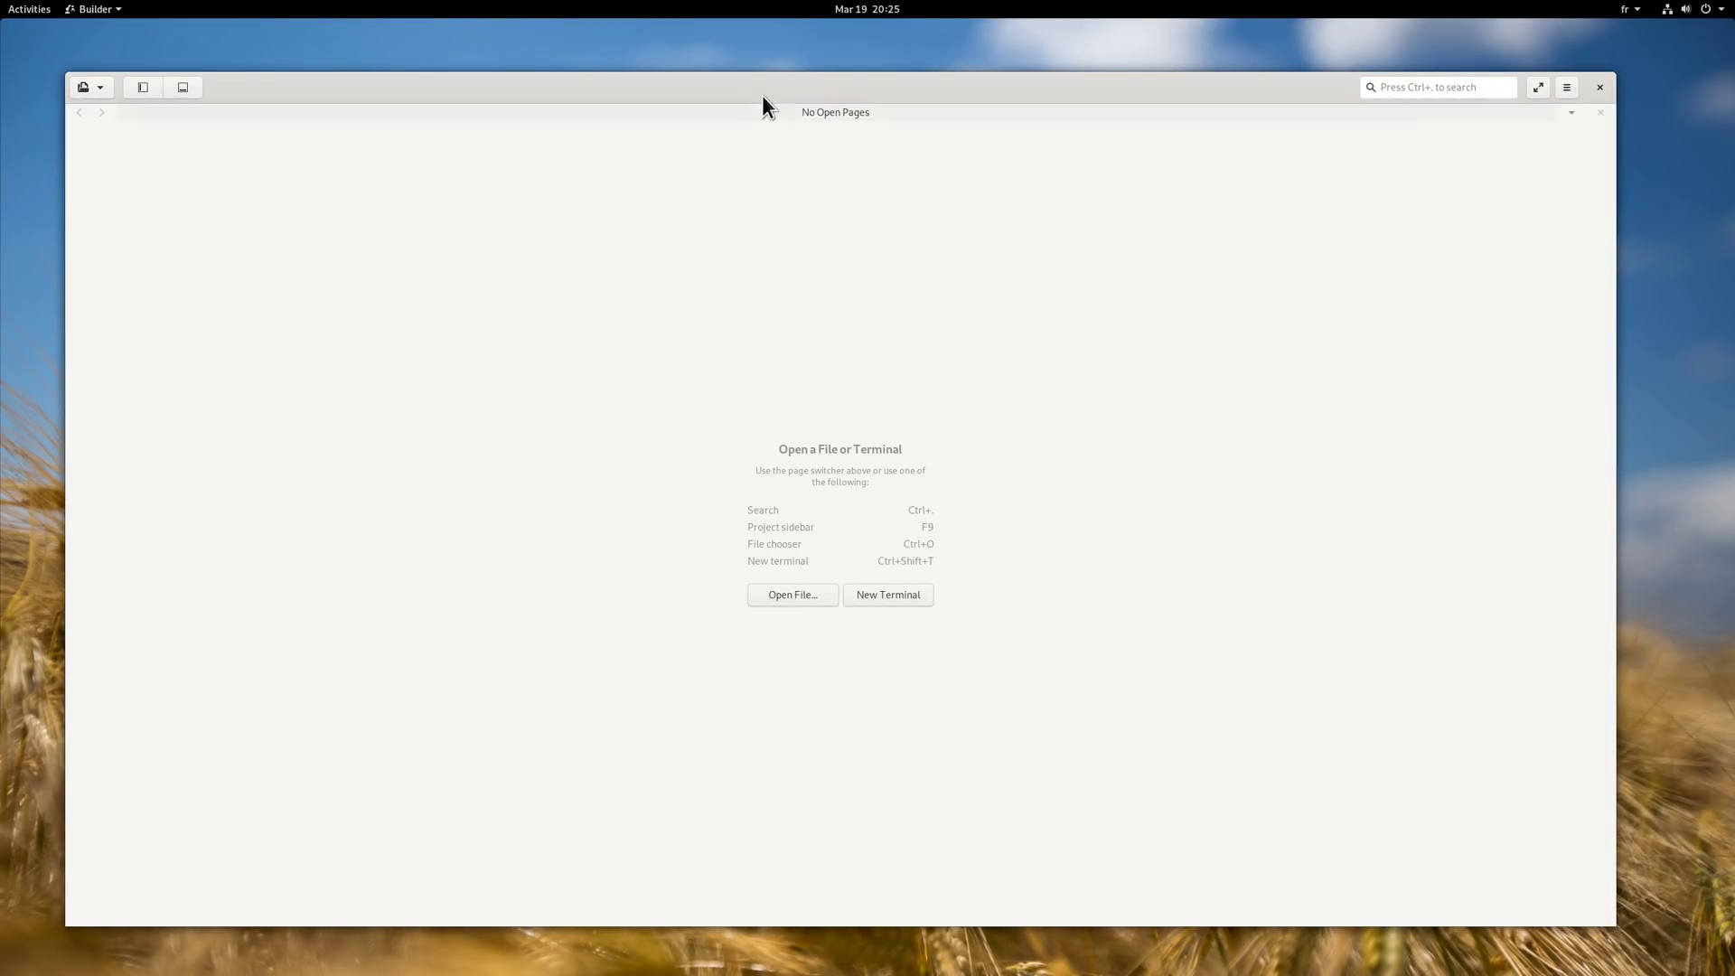
drag(762, 101, 793, 150)
drag(1656, 149, 1109, 350)
drag(827, 361, 1730, 262)
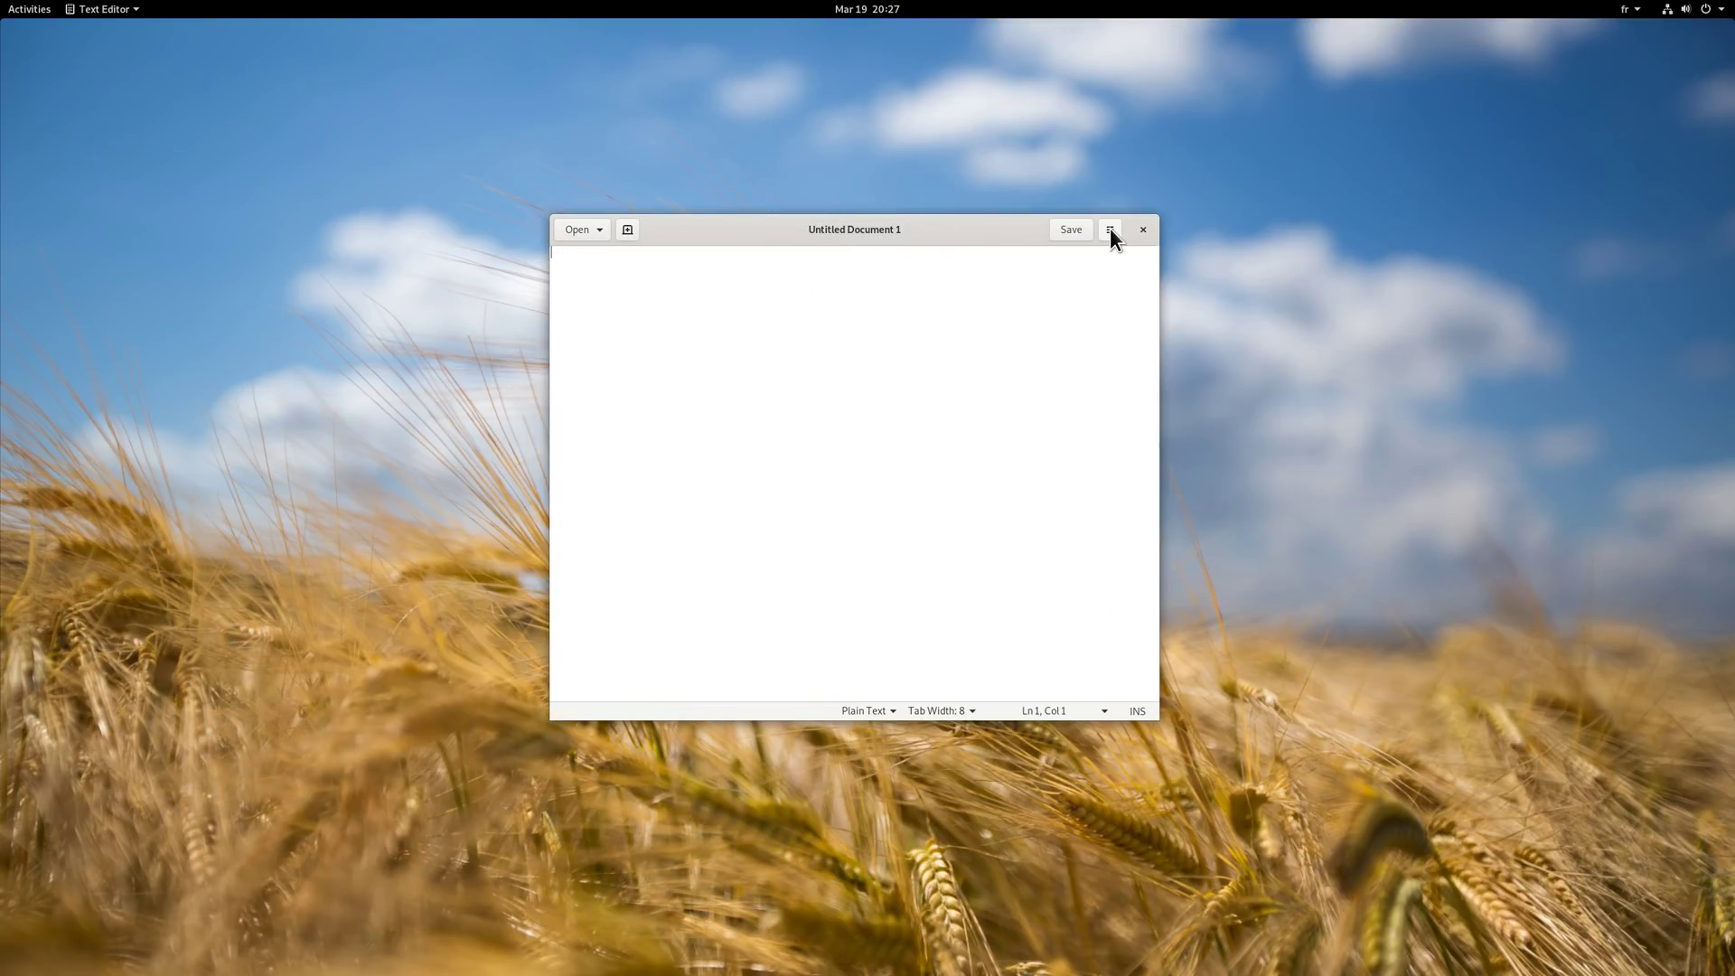
click(1110, 228)
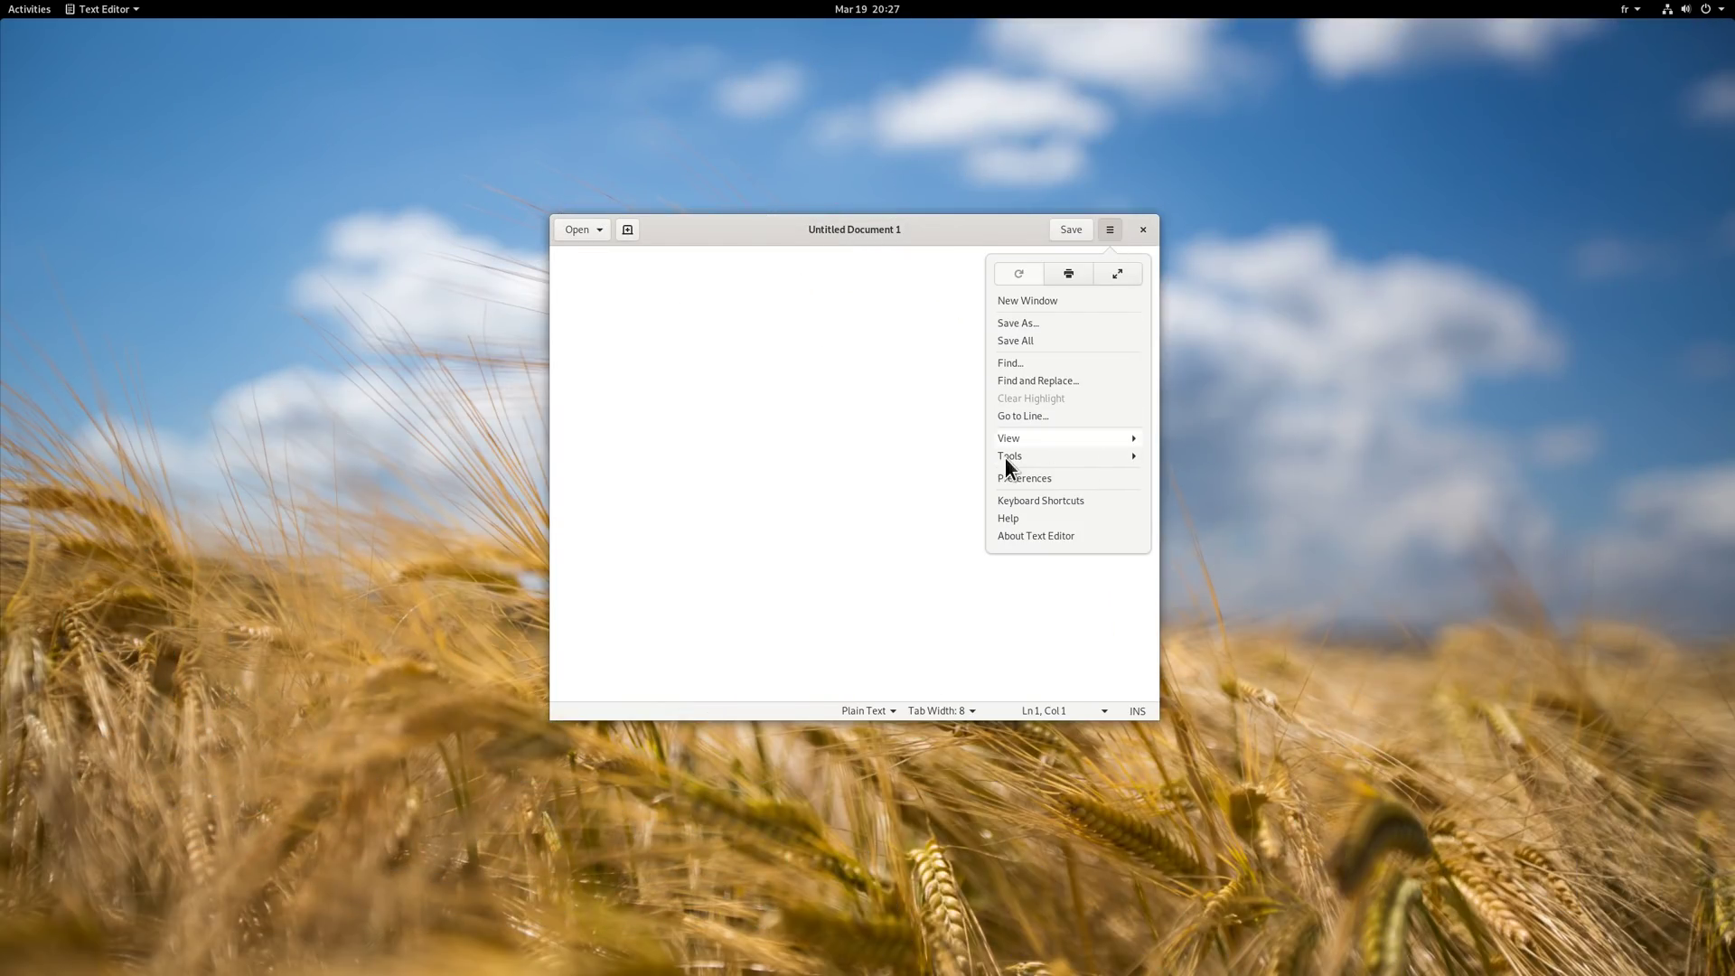
click(866, 461)
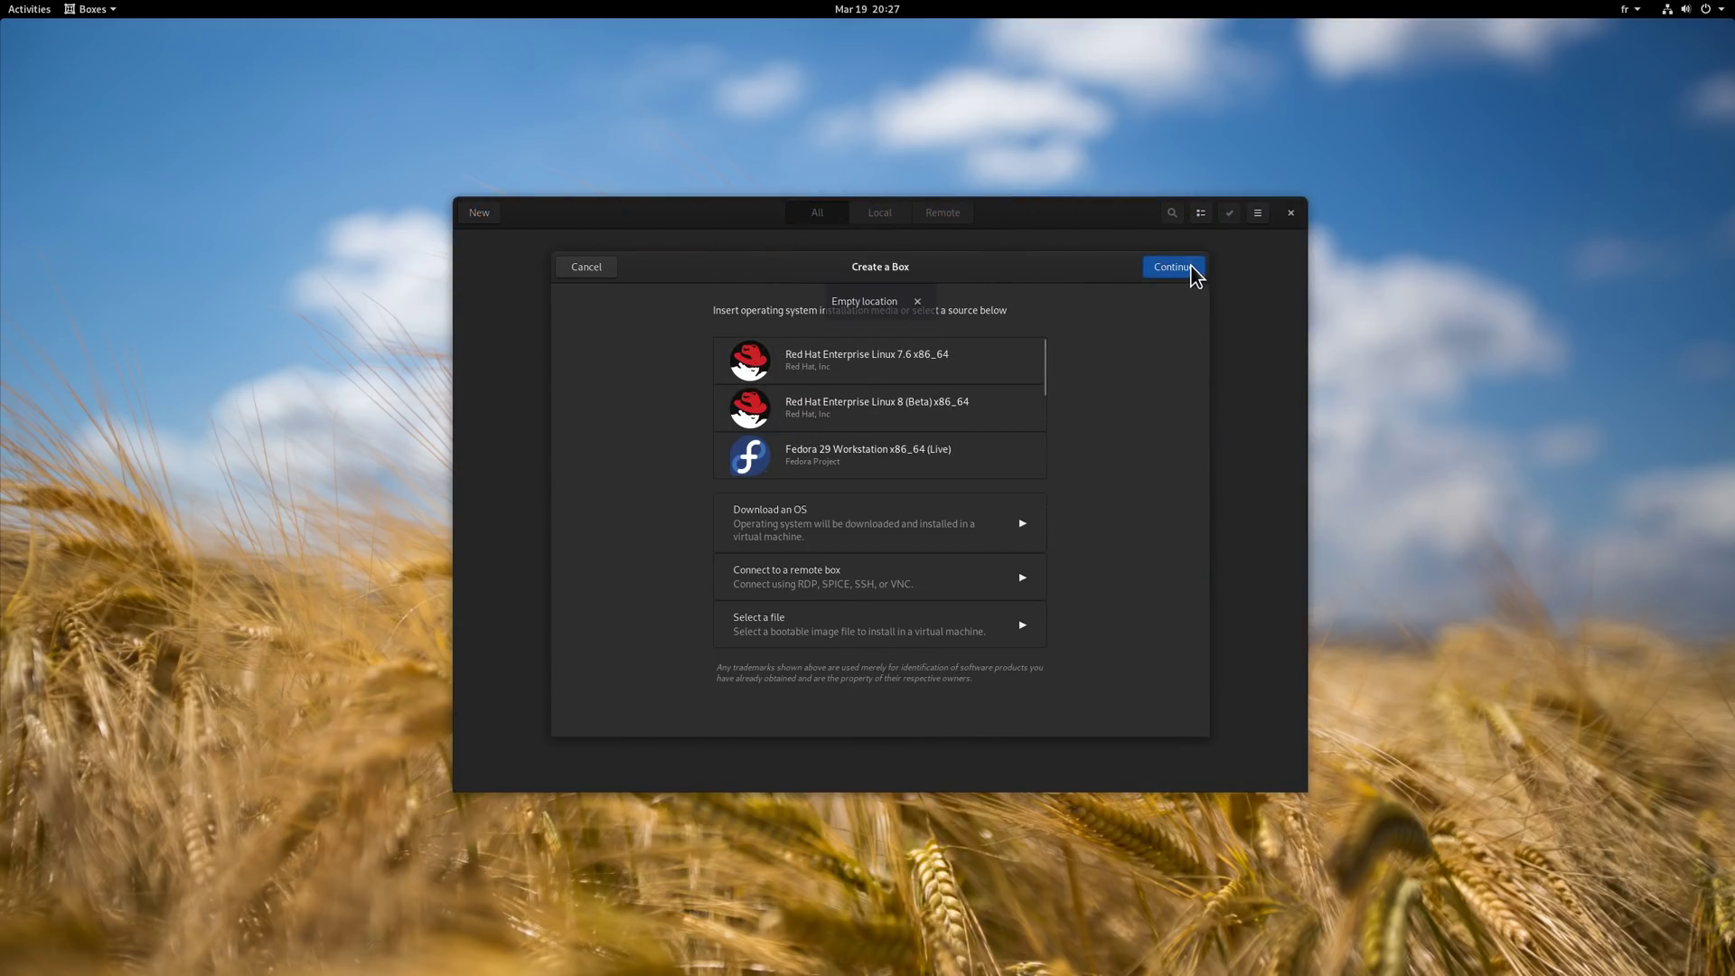
Pick Ubuntu 18.10 Server from Download an OS, then cancel Box Preparation to return to the OS list
click(891, 526)
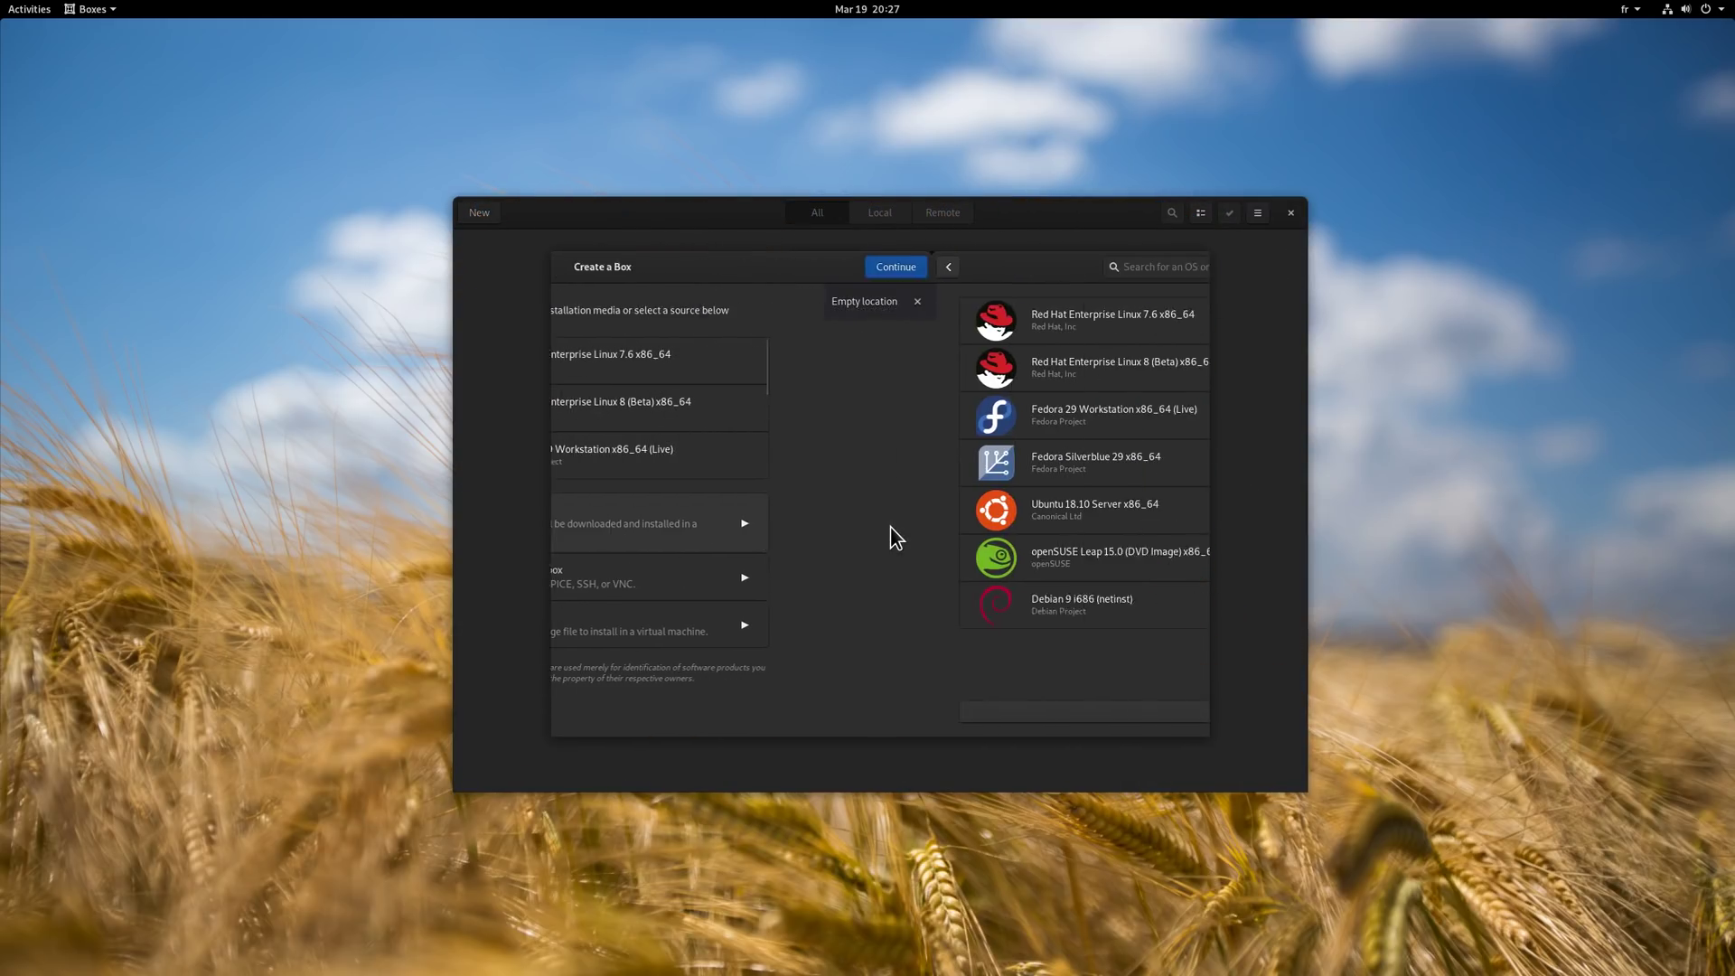
click(806, 504)
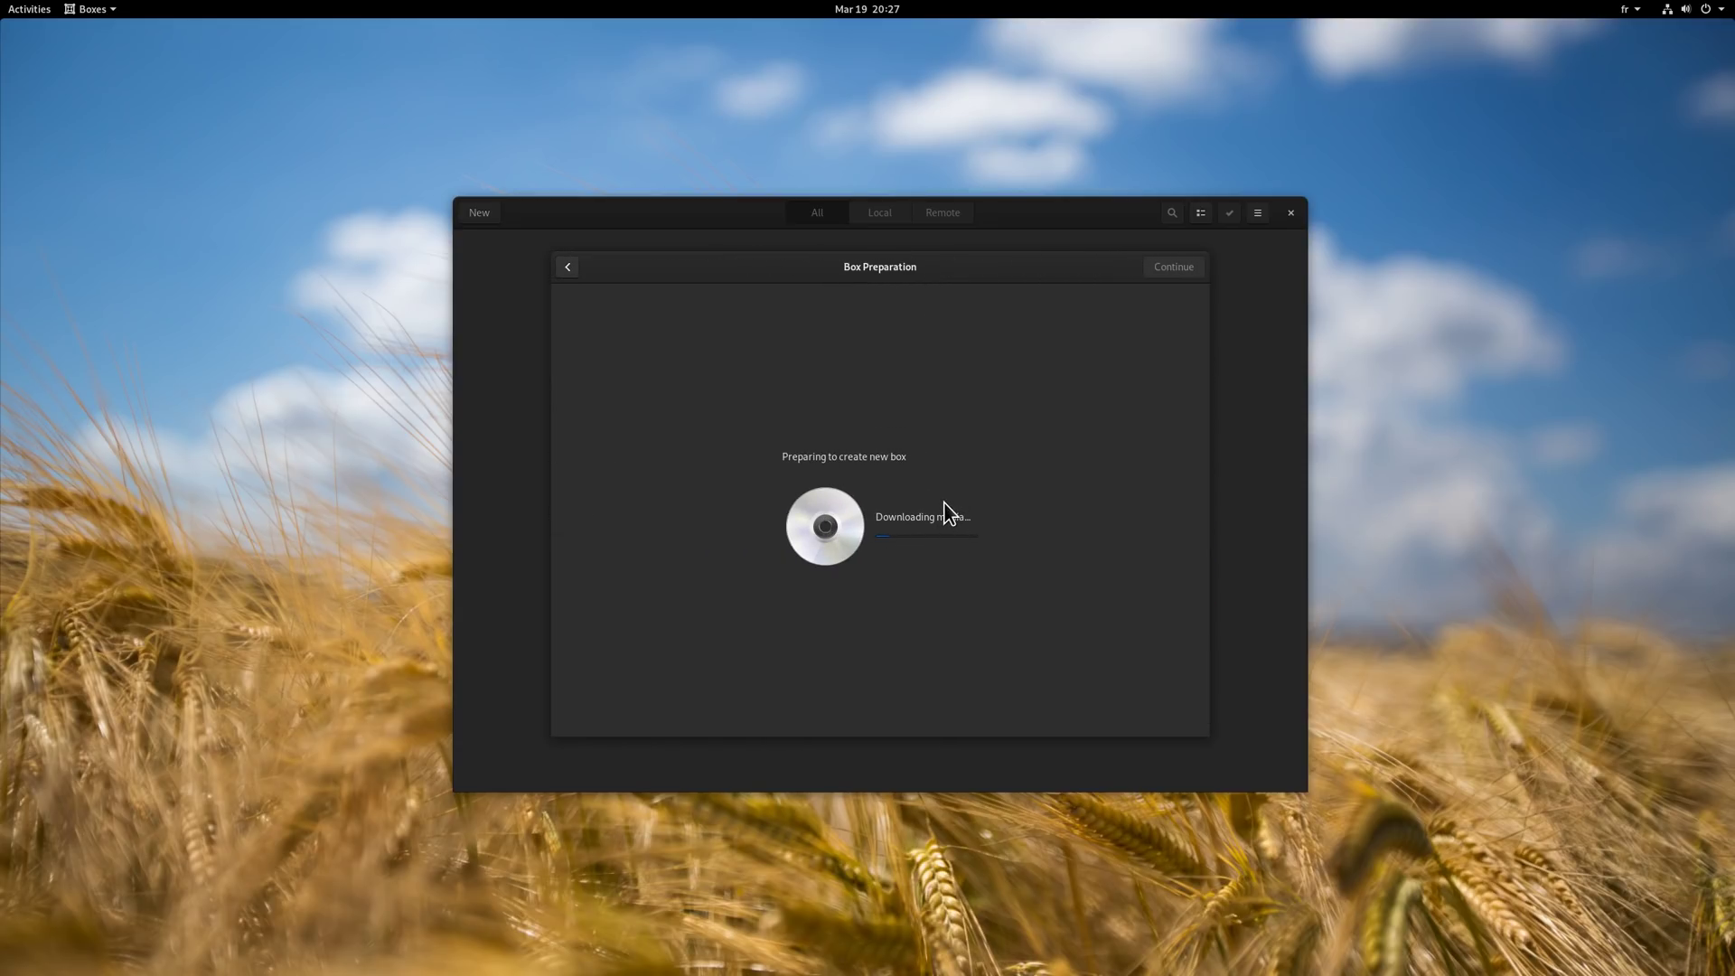
click(568, 267)
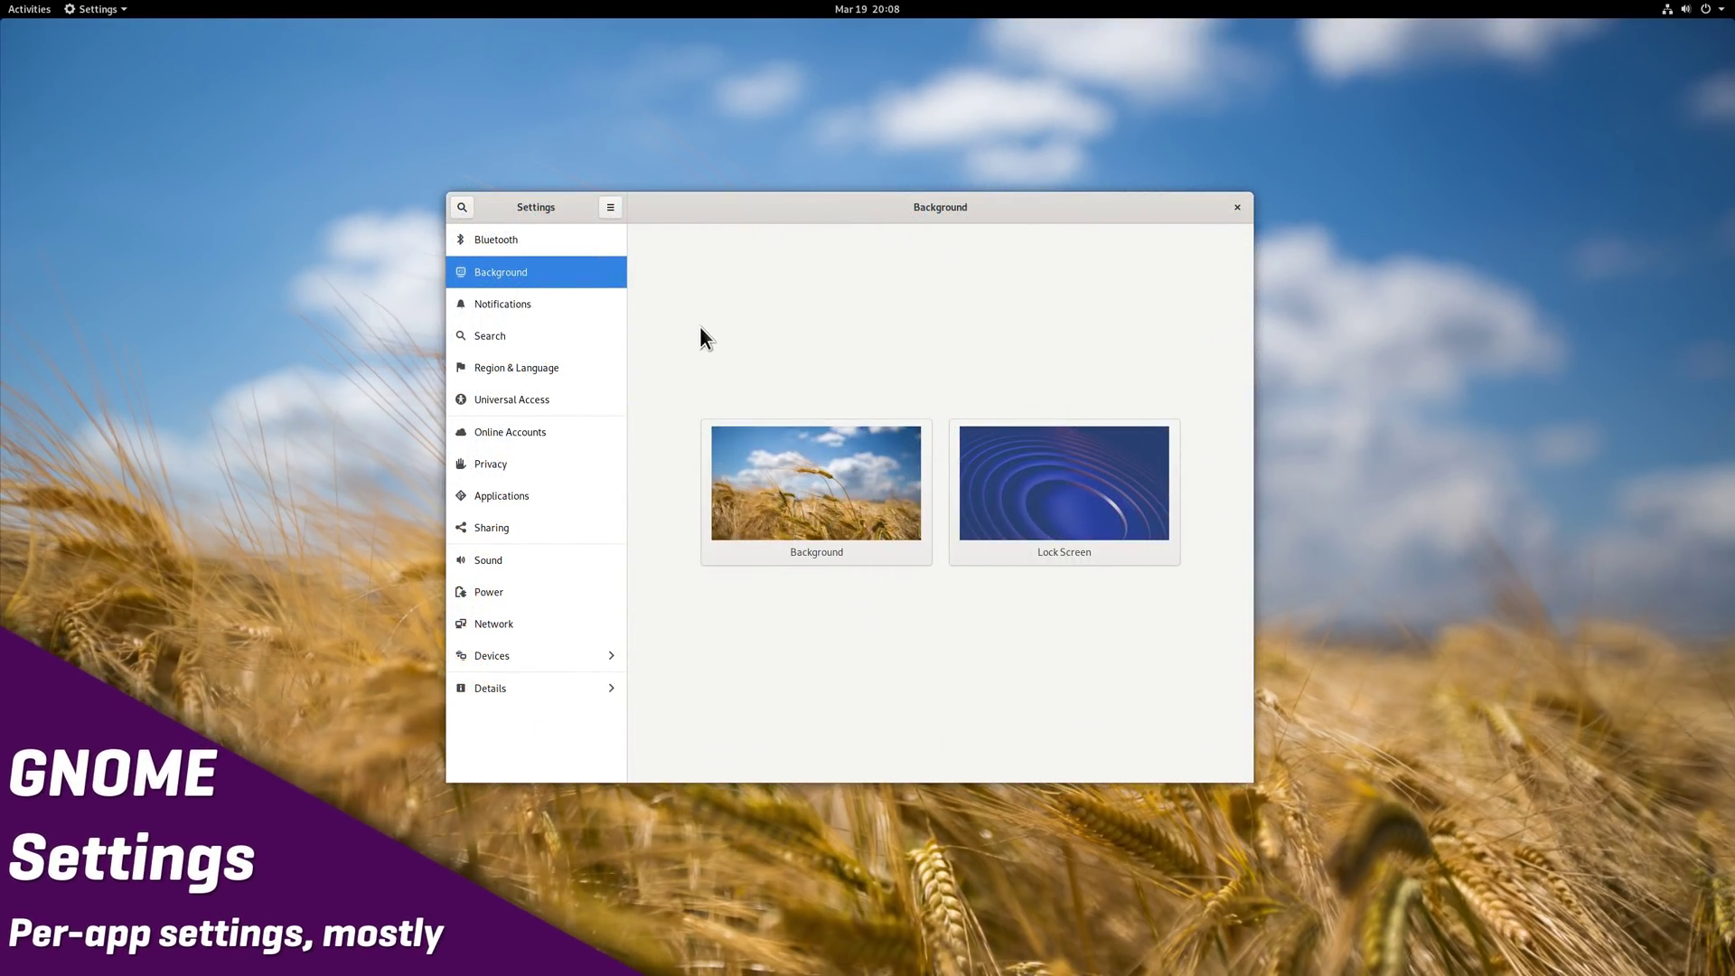
Open Sound settings, then move the French (Macintosh) input source above English (UK)
click(534, 564)
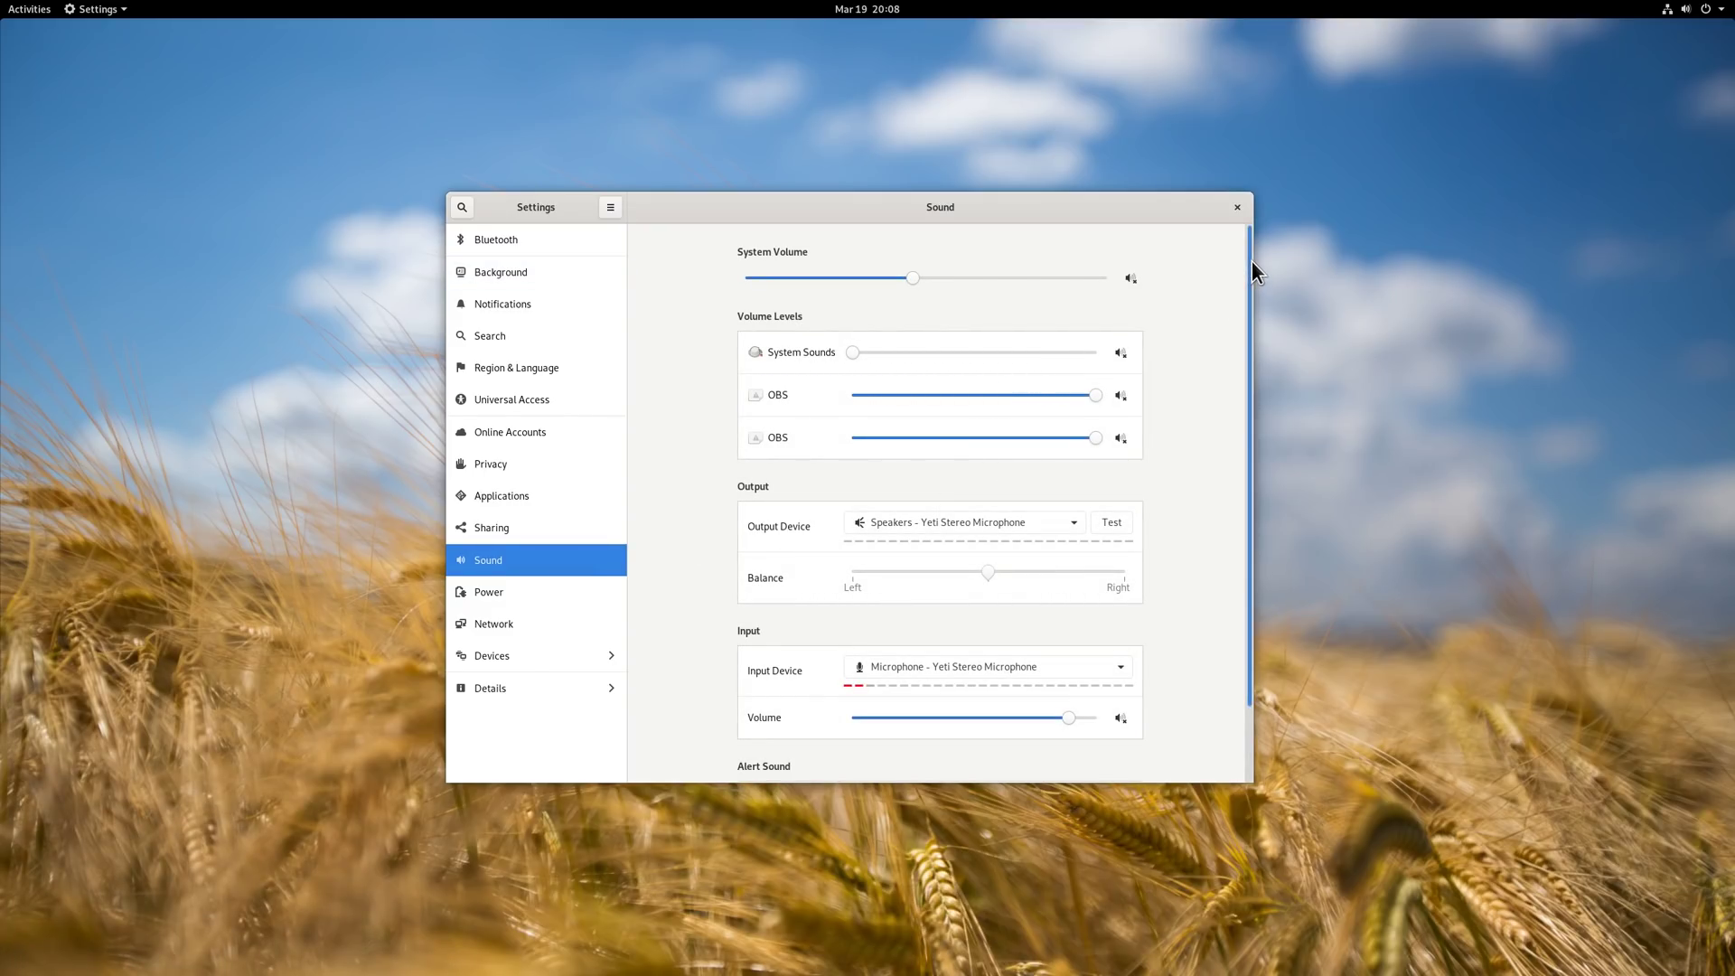
drag(1250, 261, 1270, 338)
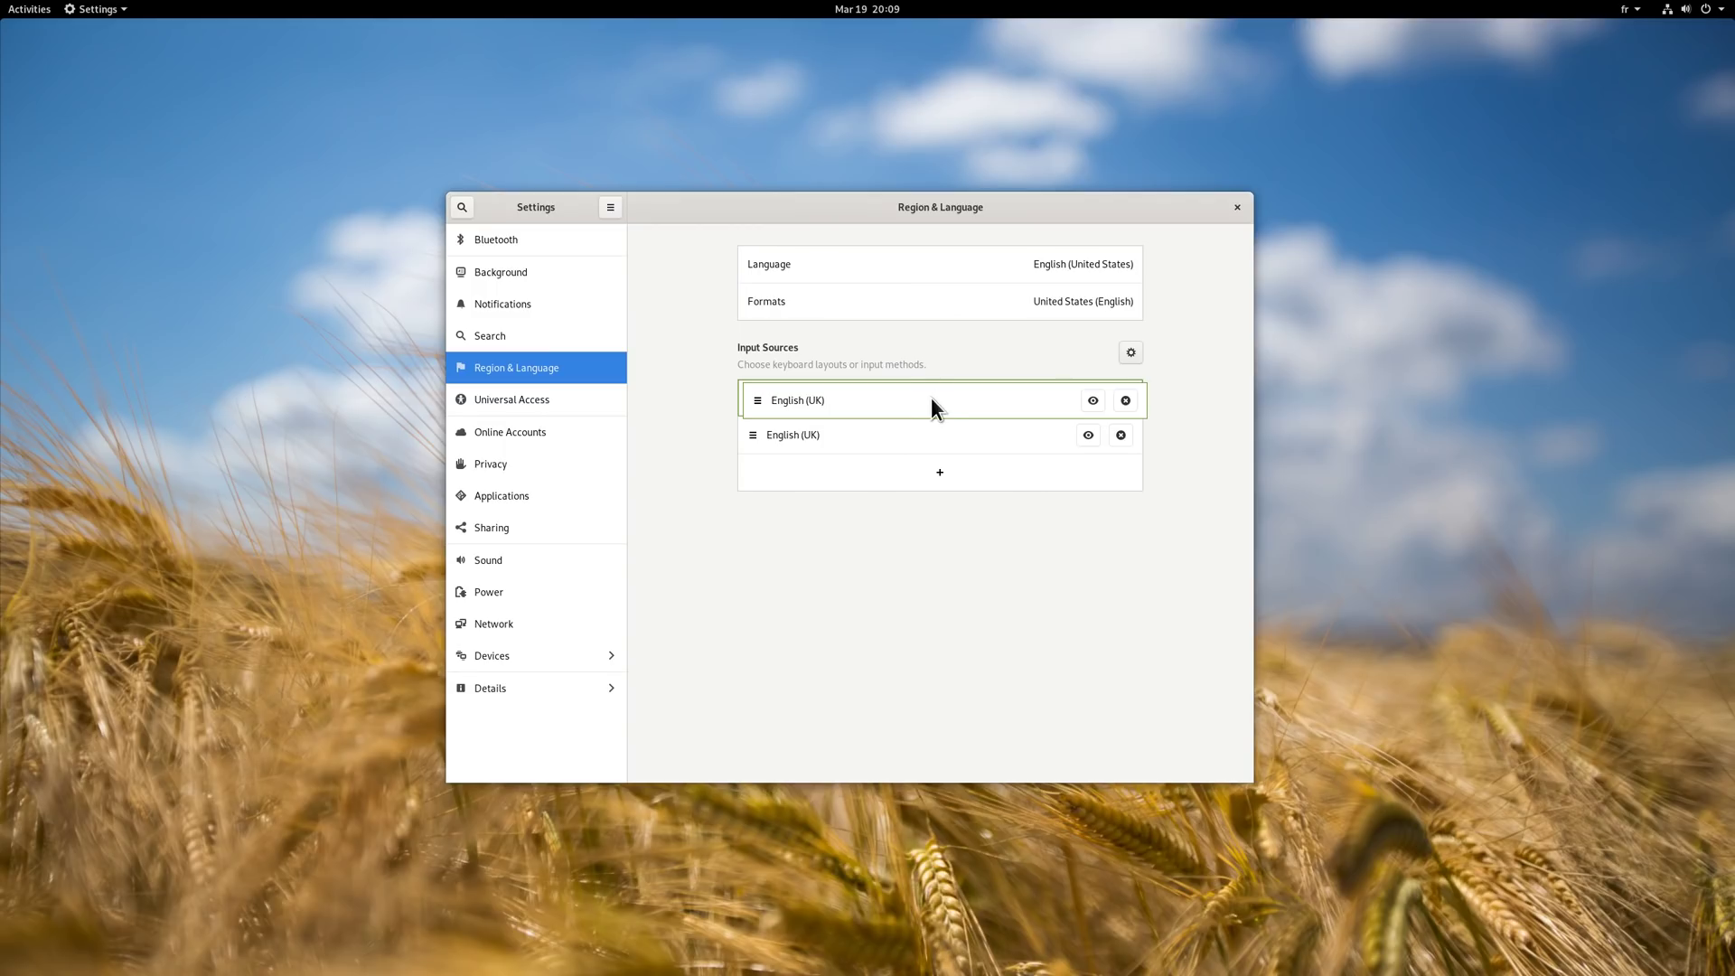
mouse_move(931, 436)
mouse_down()
mouse_move(948, 399)
mouse_move(908, 421)
mouse_up()
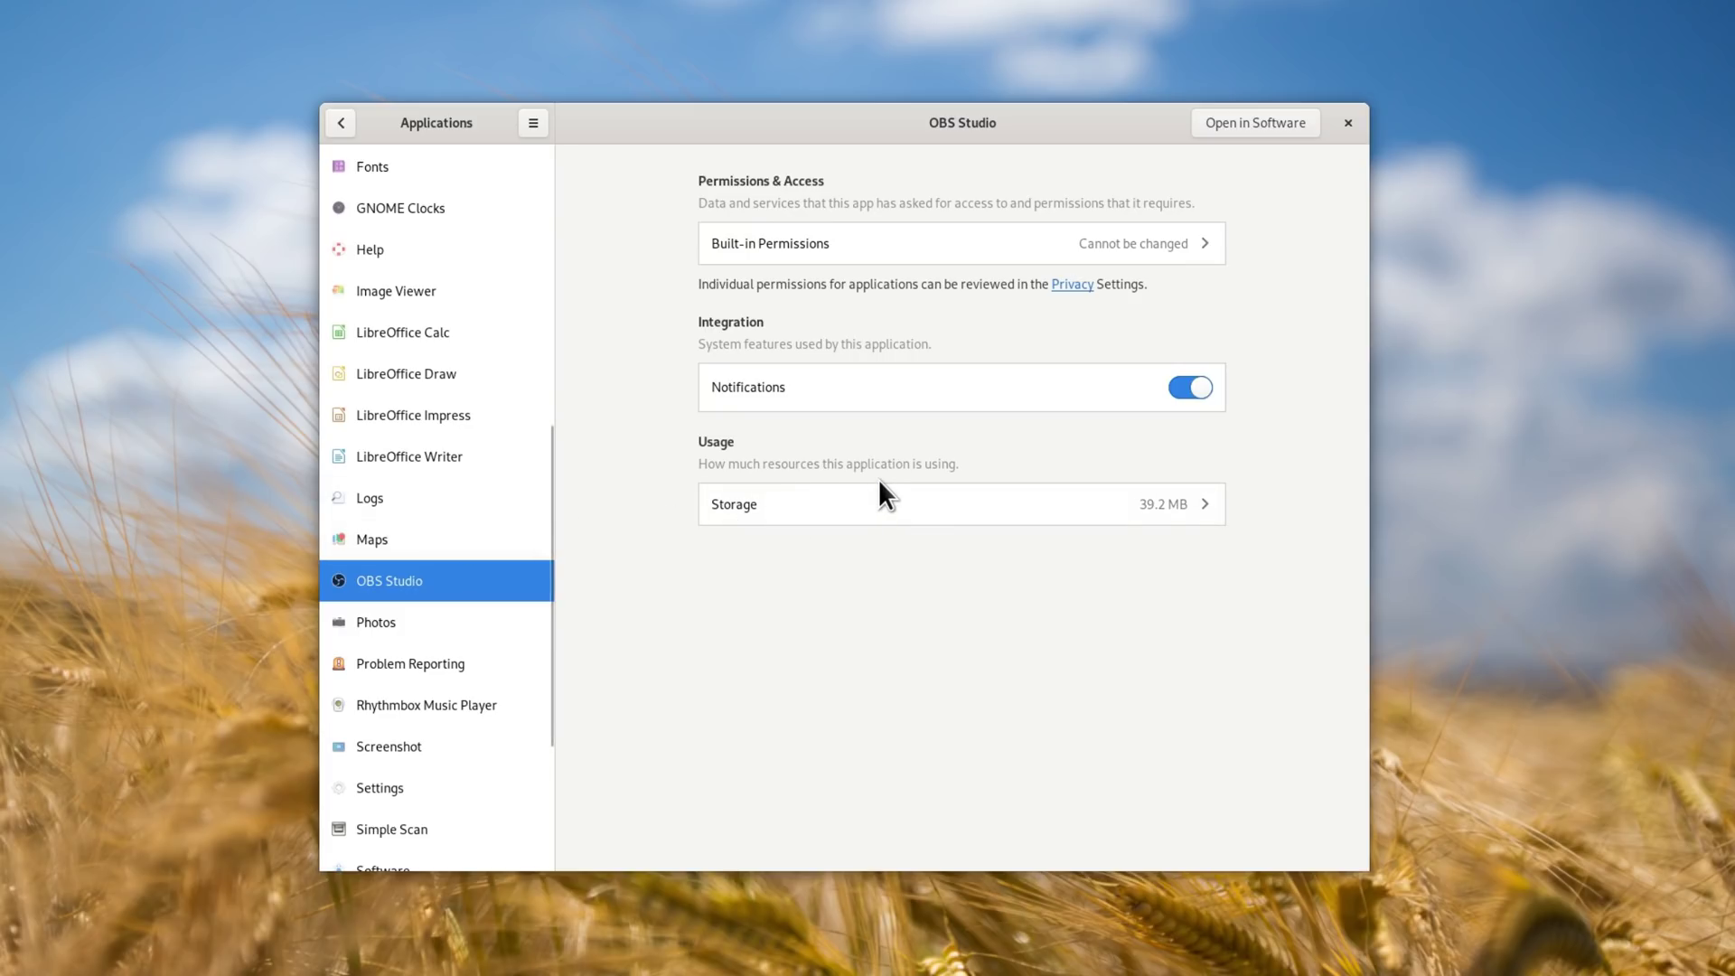
View OBS Studio's built-in permissions and the Calendar, Characters, Cheese and Contacts integration settings
click(918, 246)
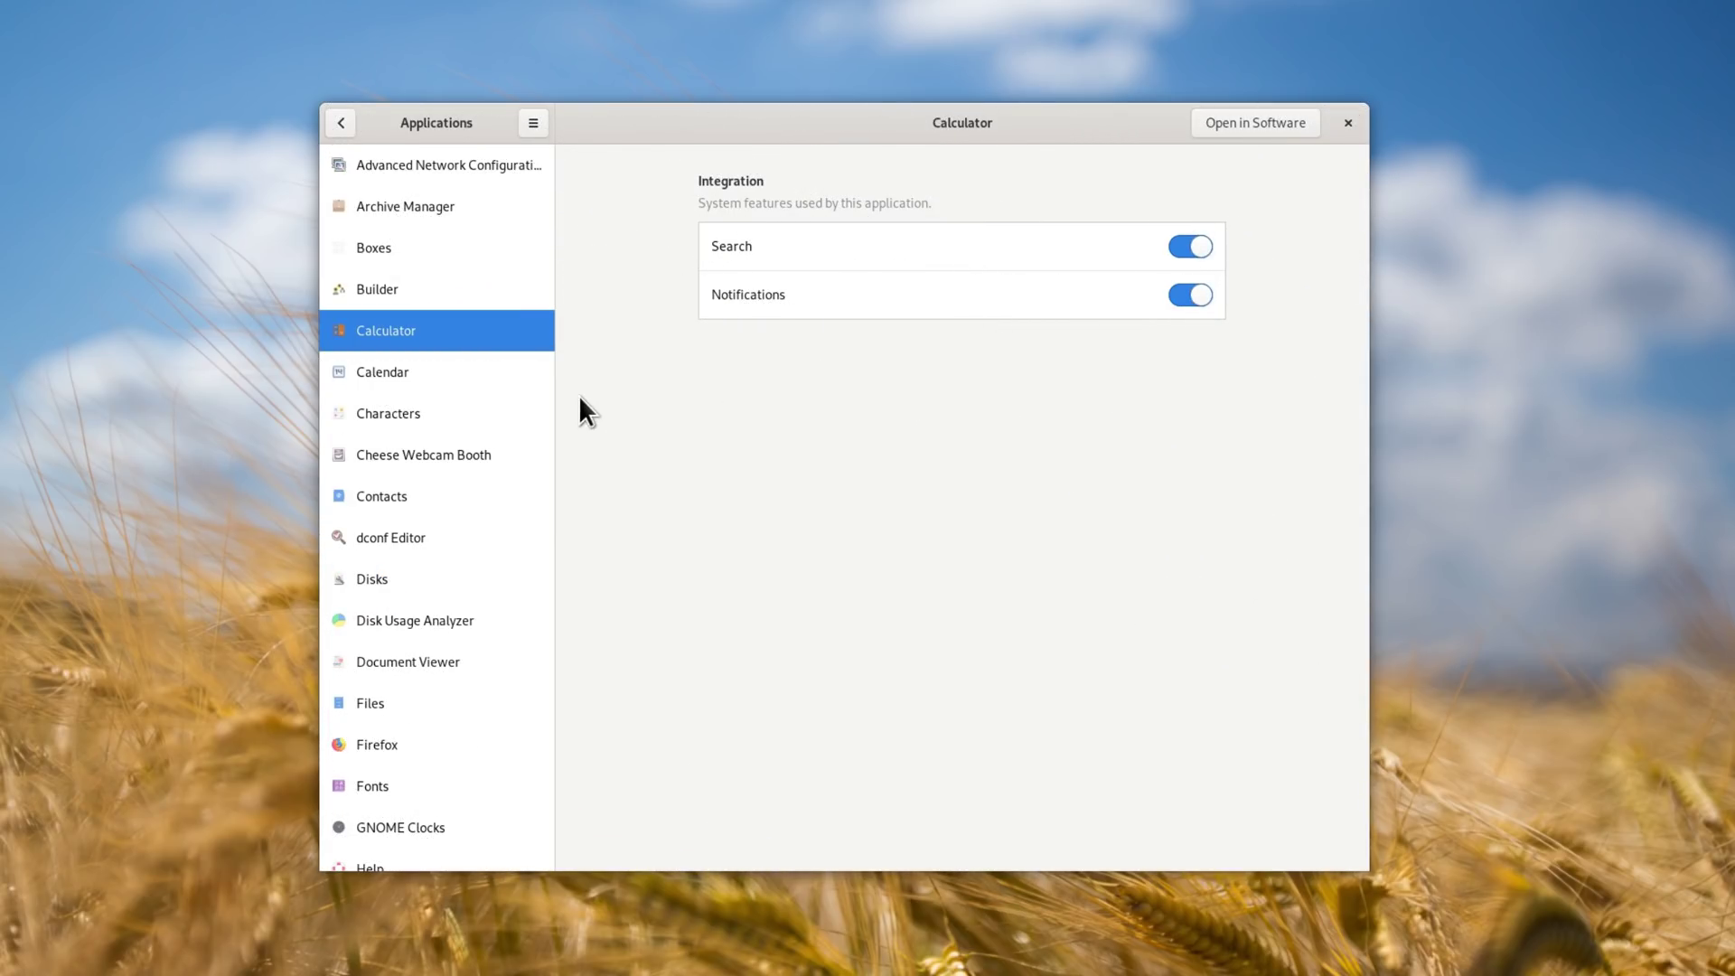
click(439, 373)
click(432, 417)
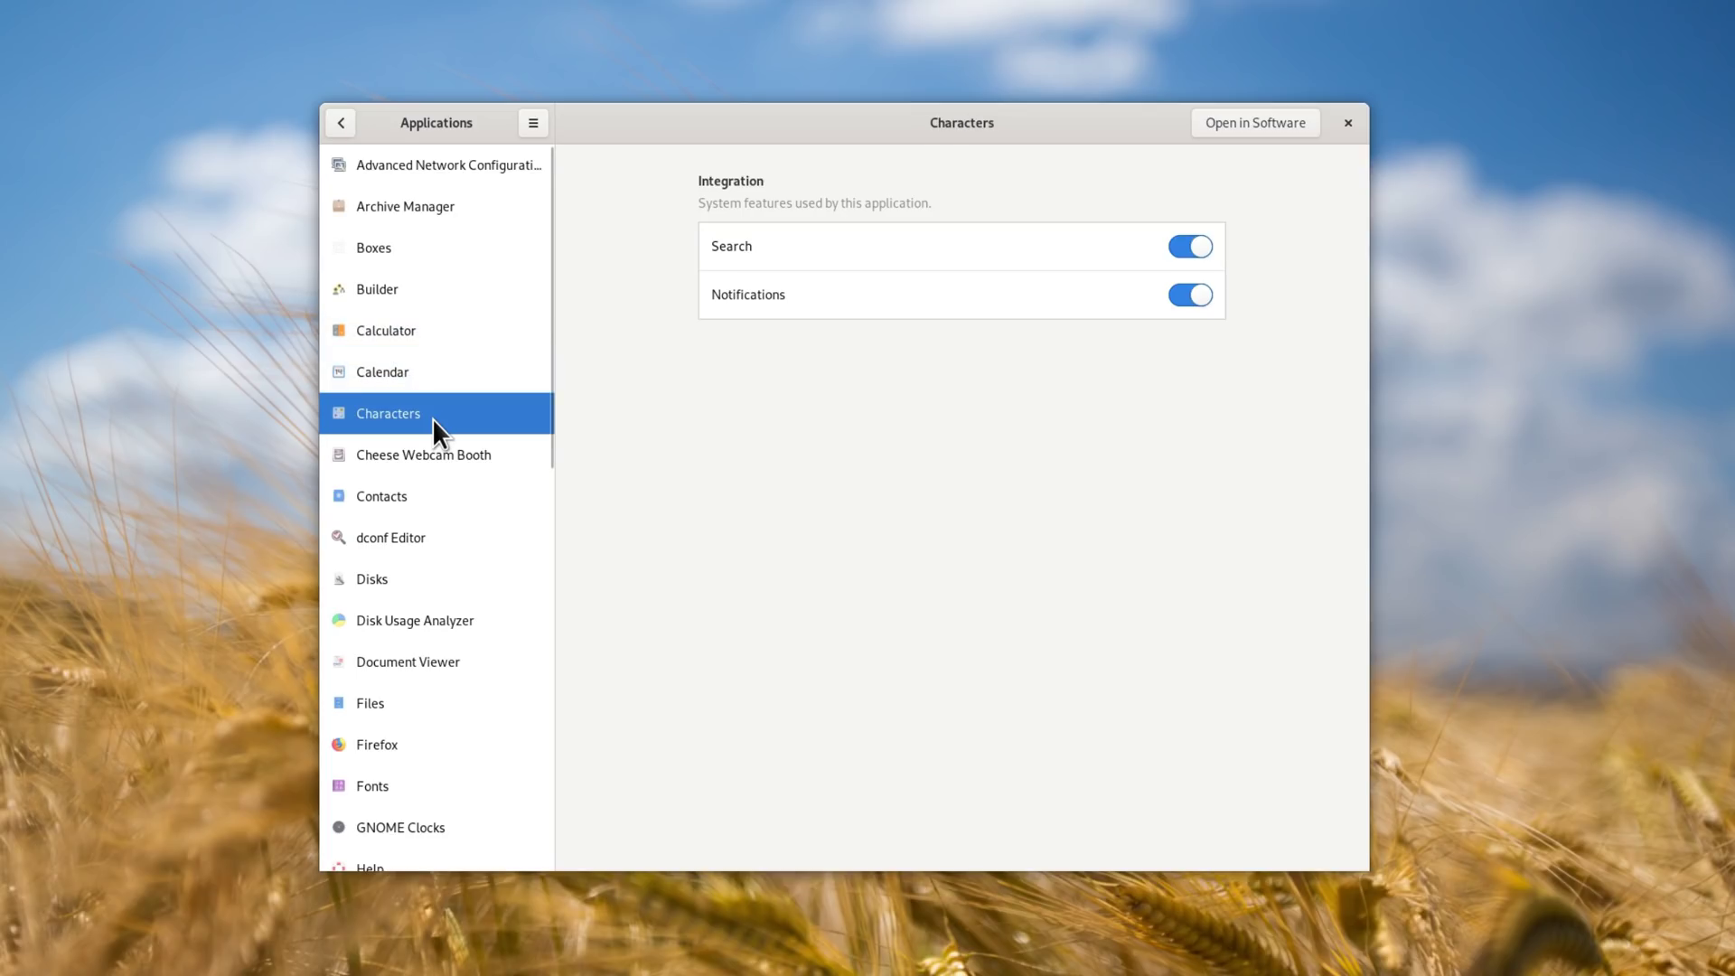
click(429, 453)
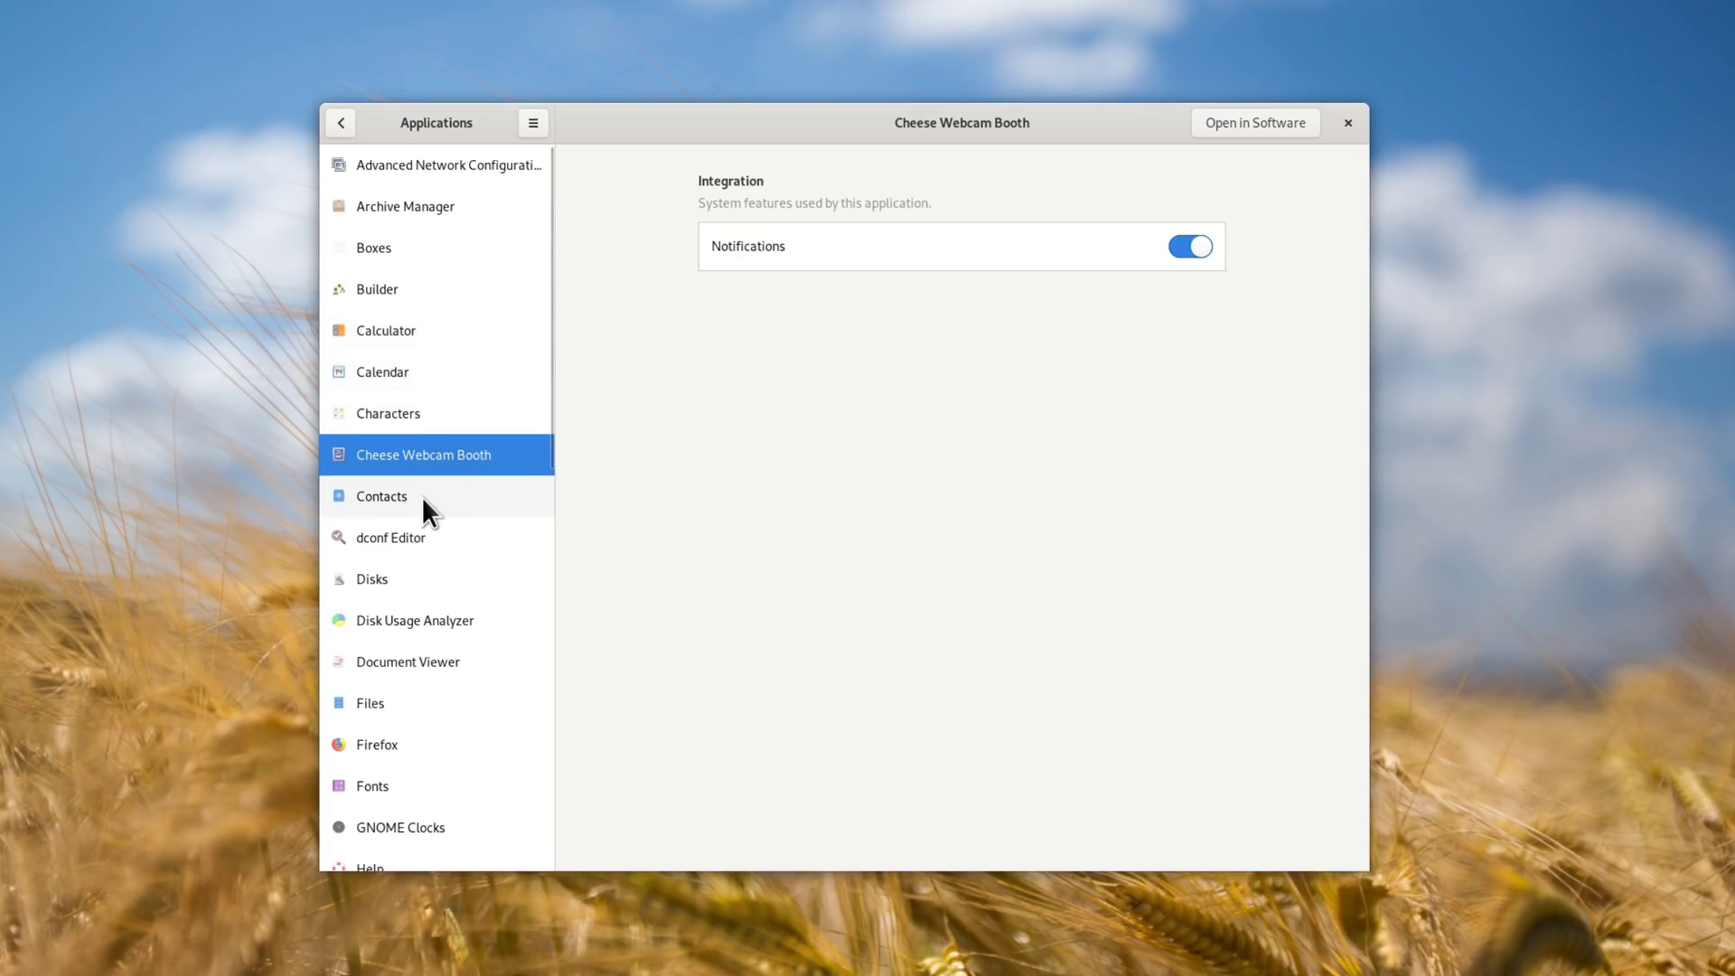
click(422, 499)
Check the dconf Editor, Disks and Boxes integration settings, then go back and open Privacy
click(426, 539)
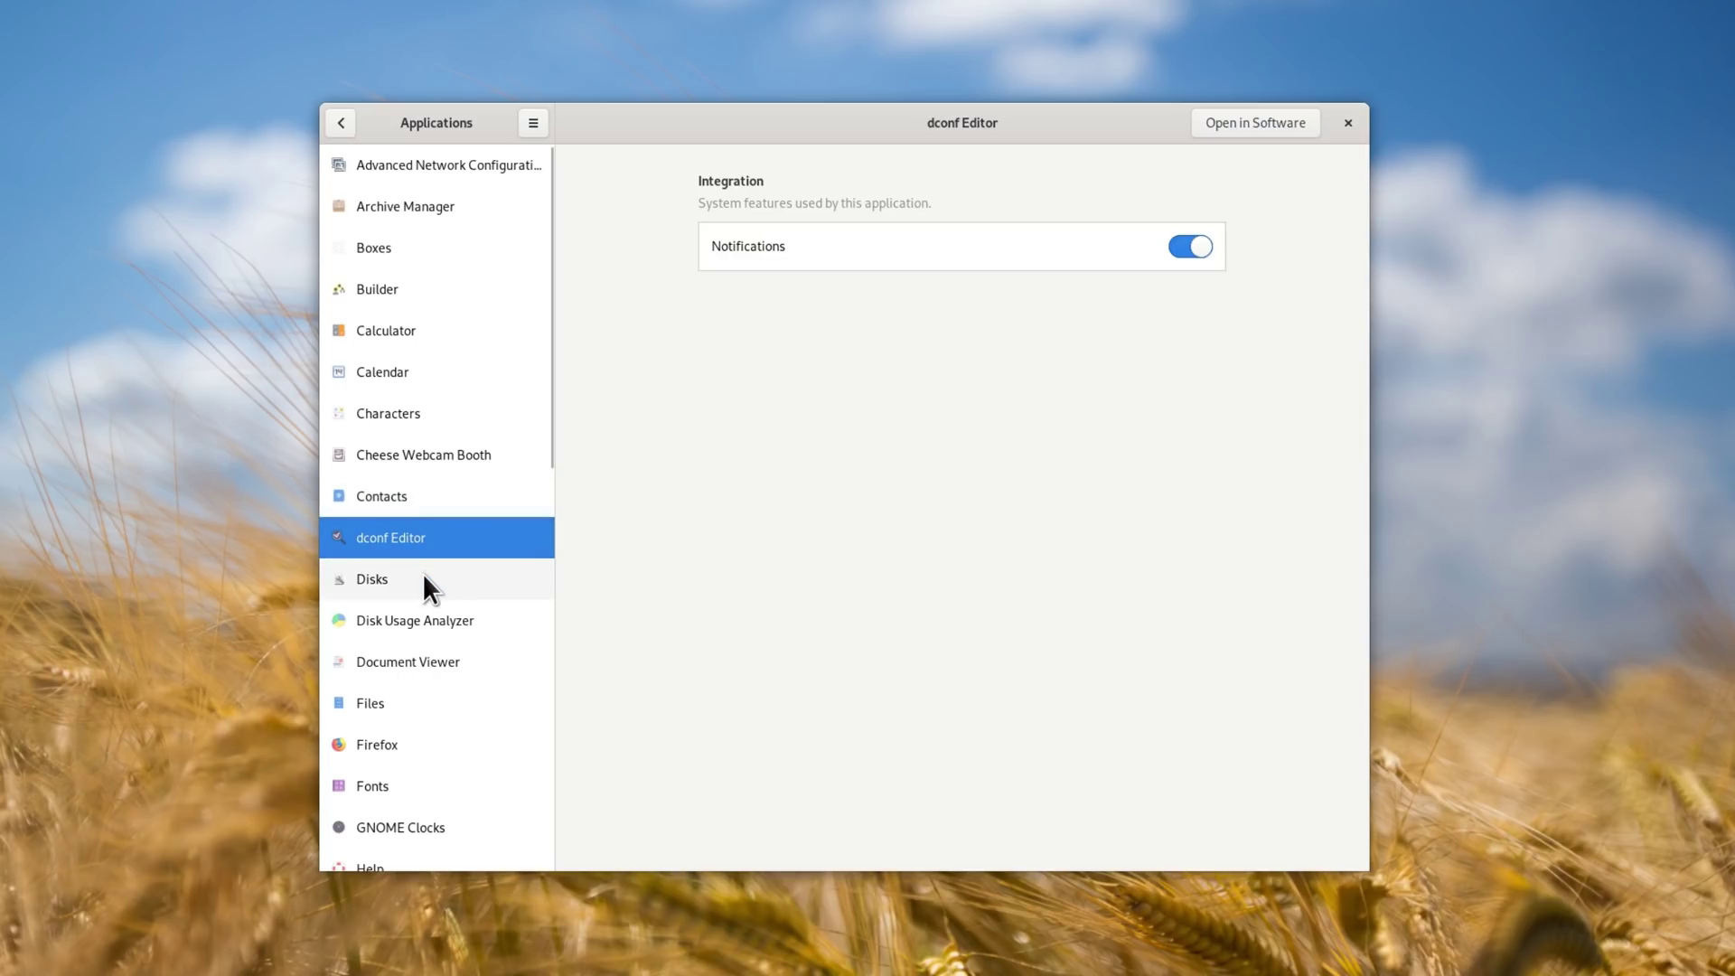
click(423, 583)
click(395, 255)
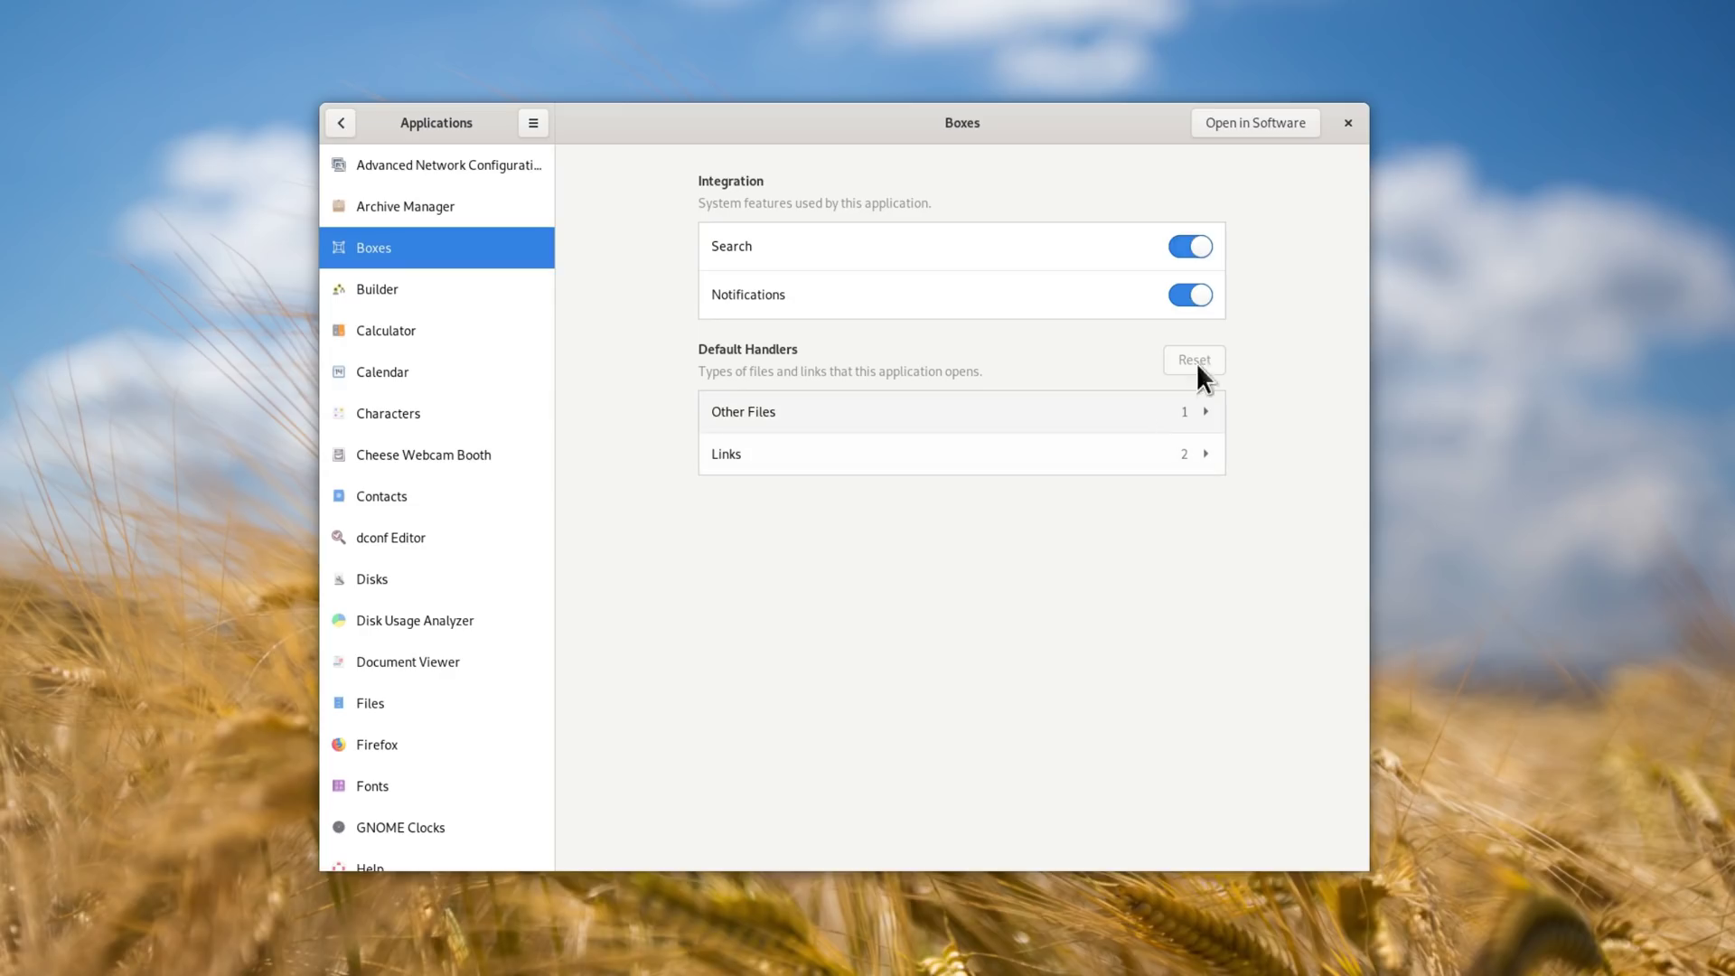
click(344, 124)
click(417, 452)
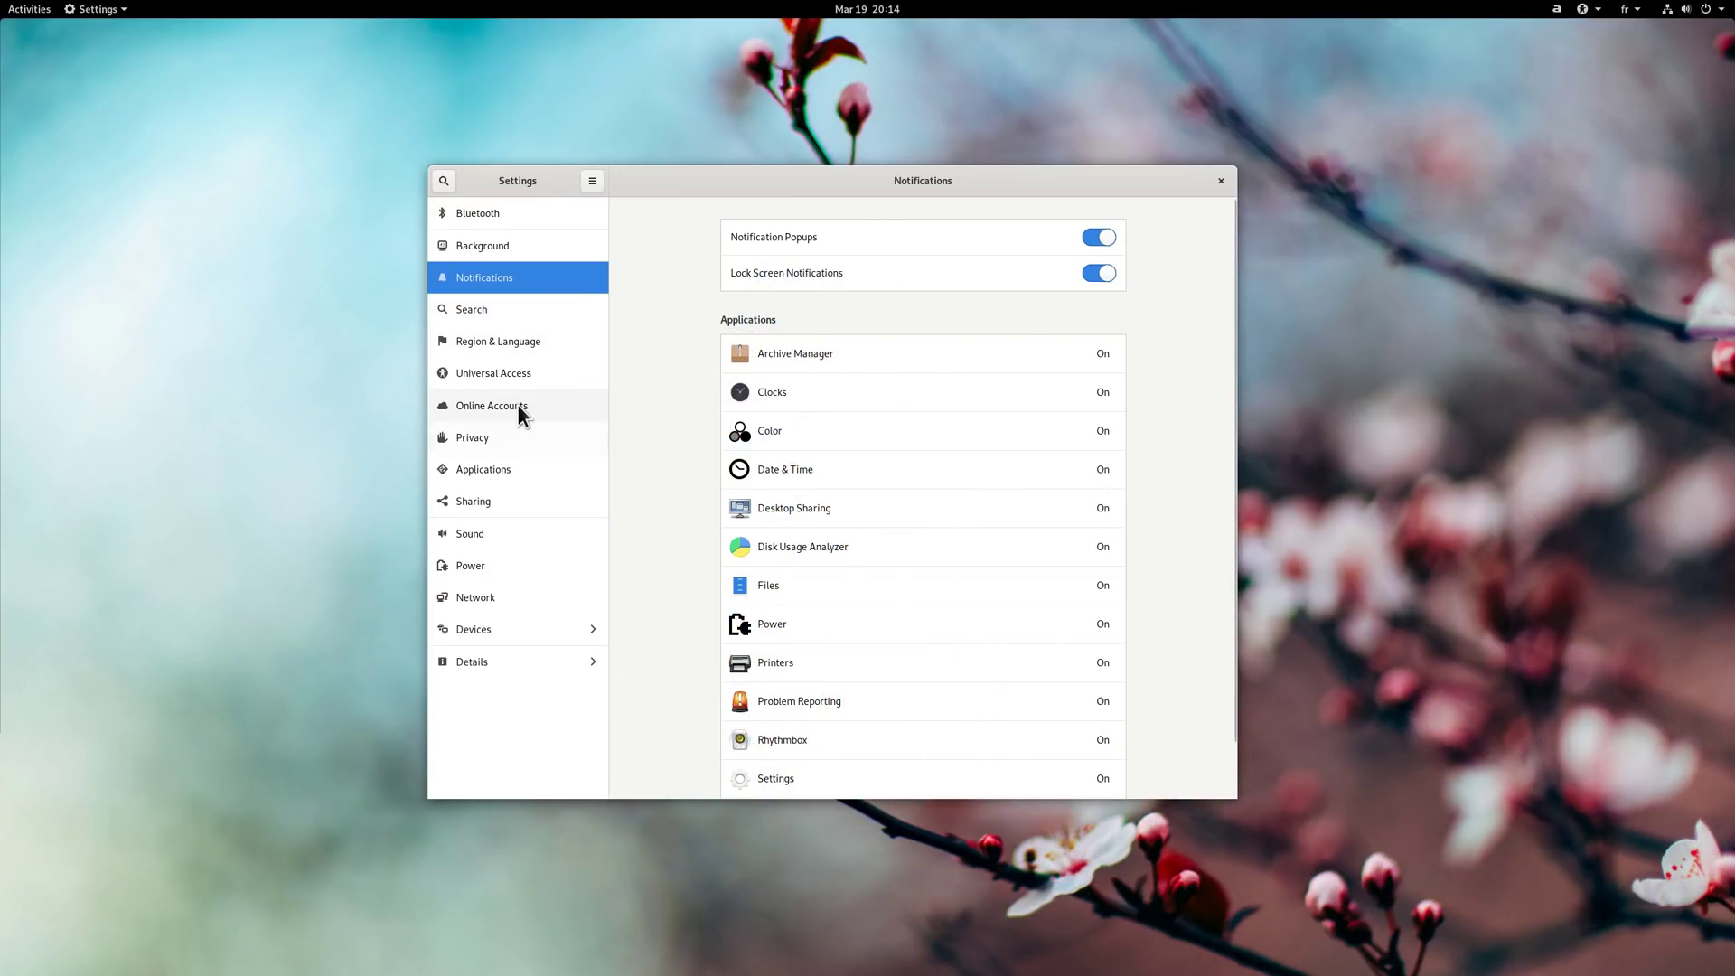
Show the About Photos dialog with version 3.31.91, then bring up the application grid
click(489, 469)
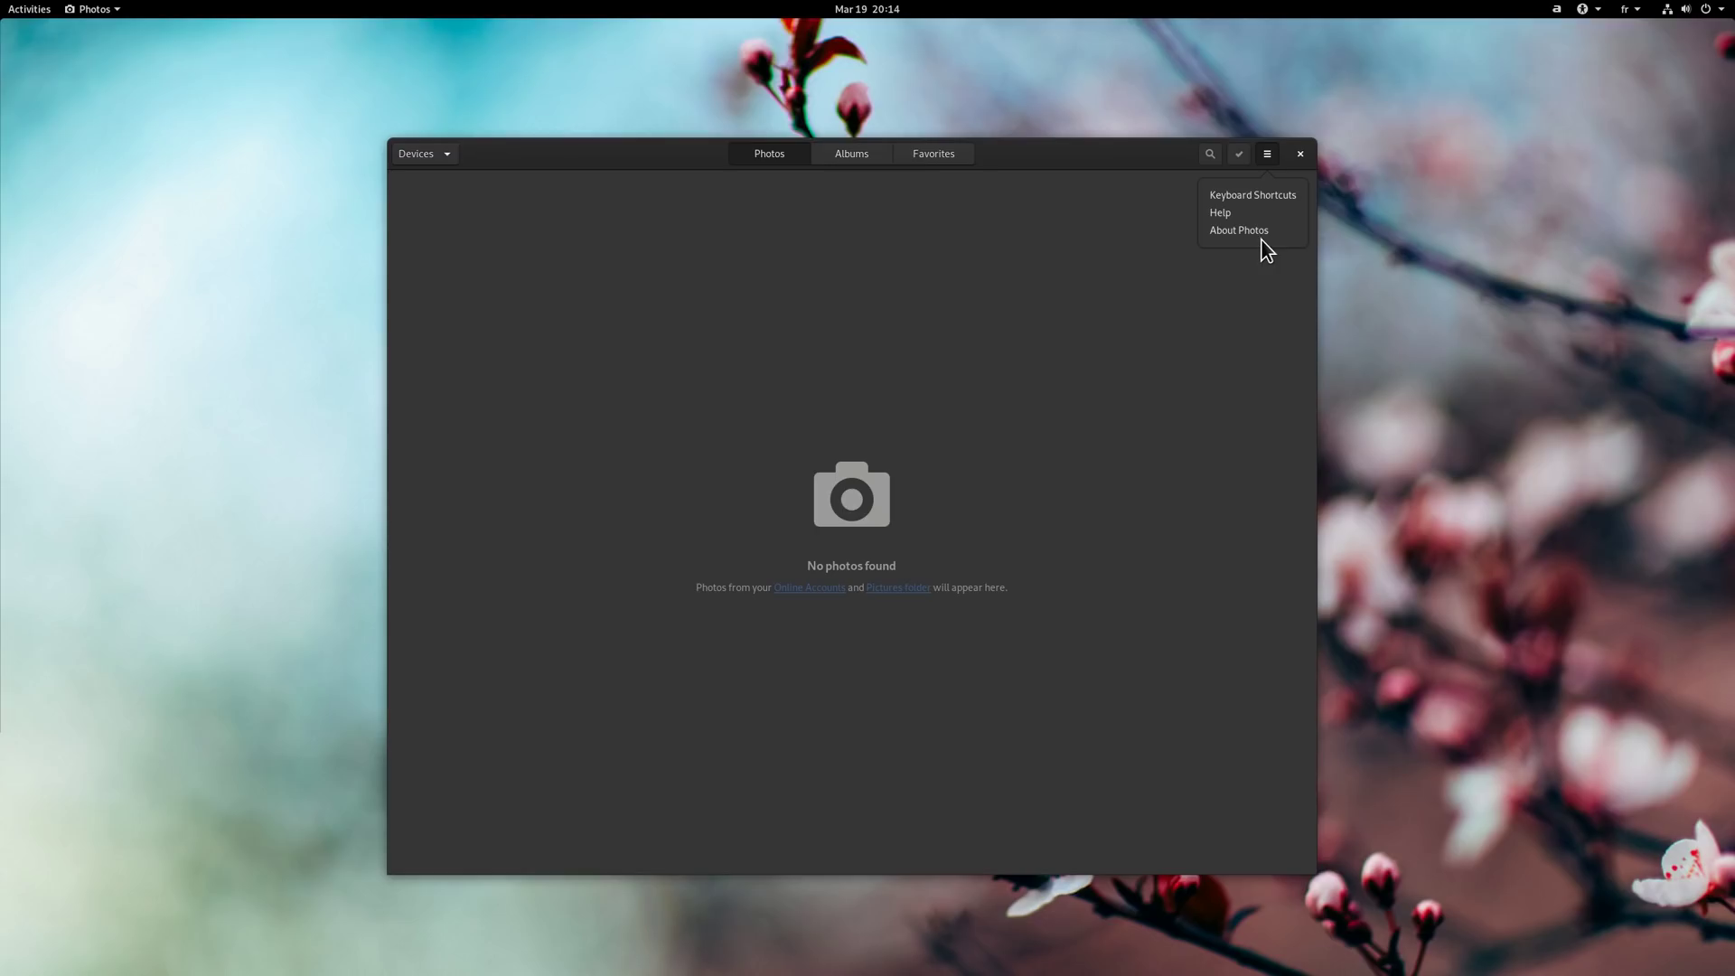
click(1249, 231)
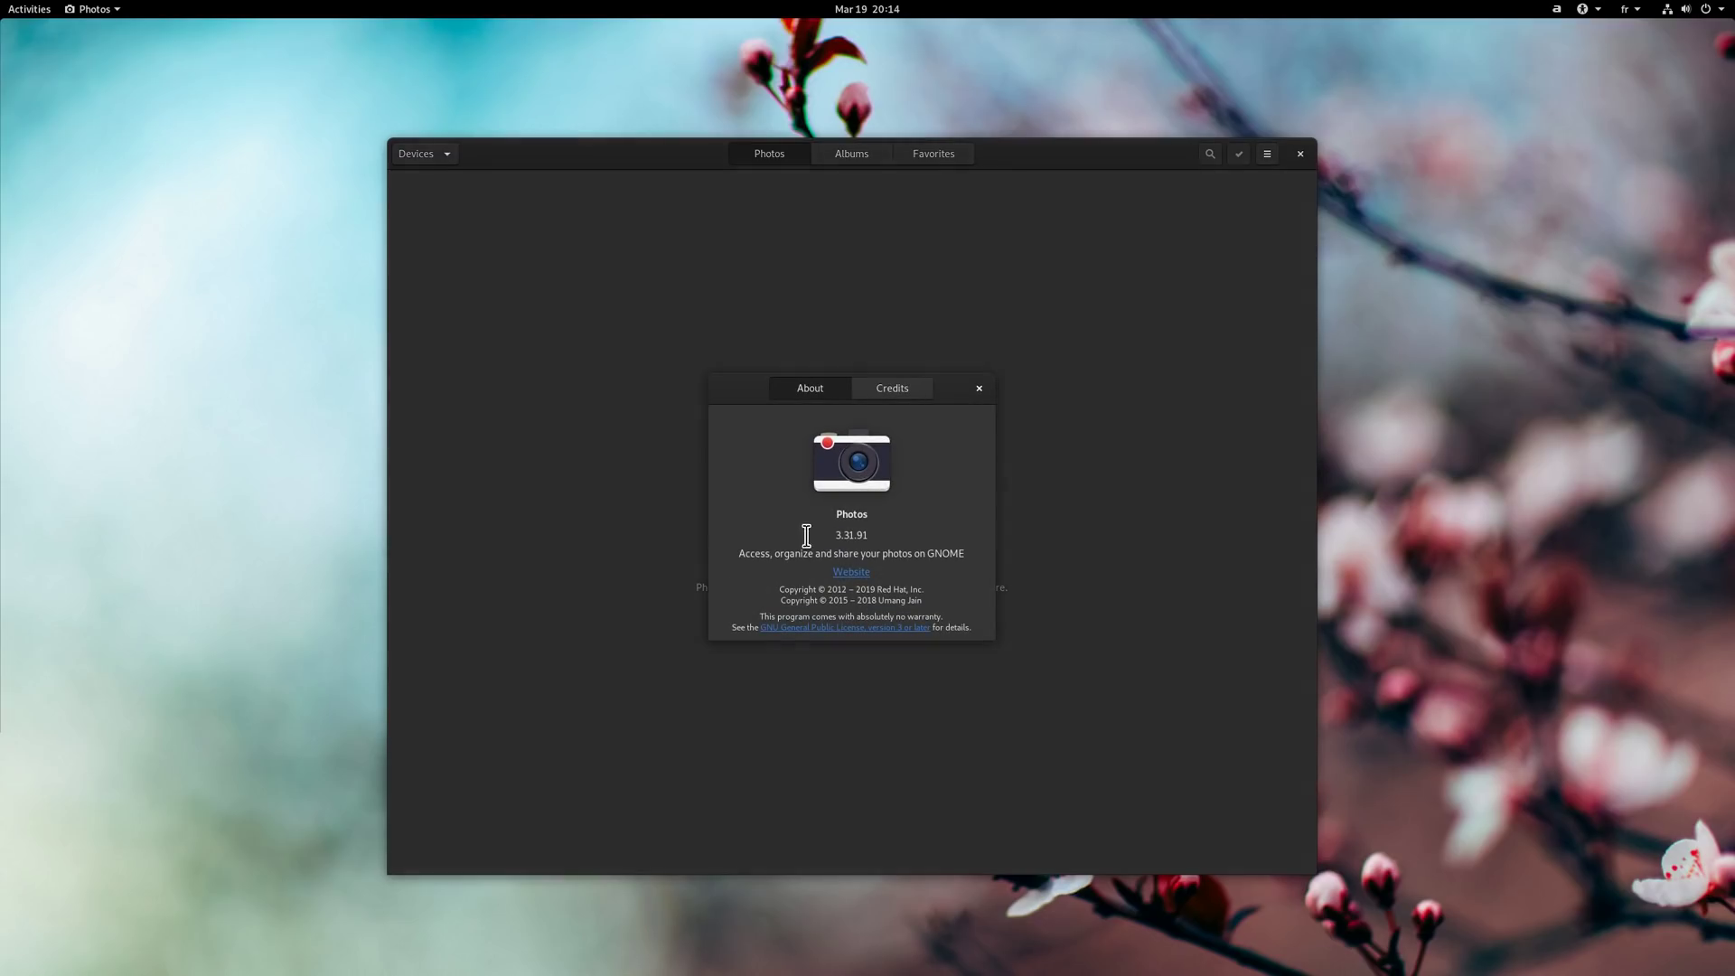
key(super+a)
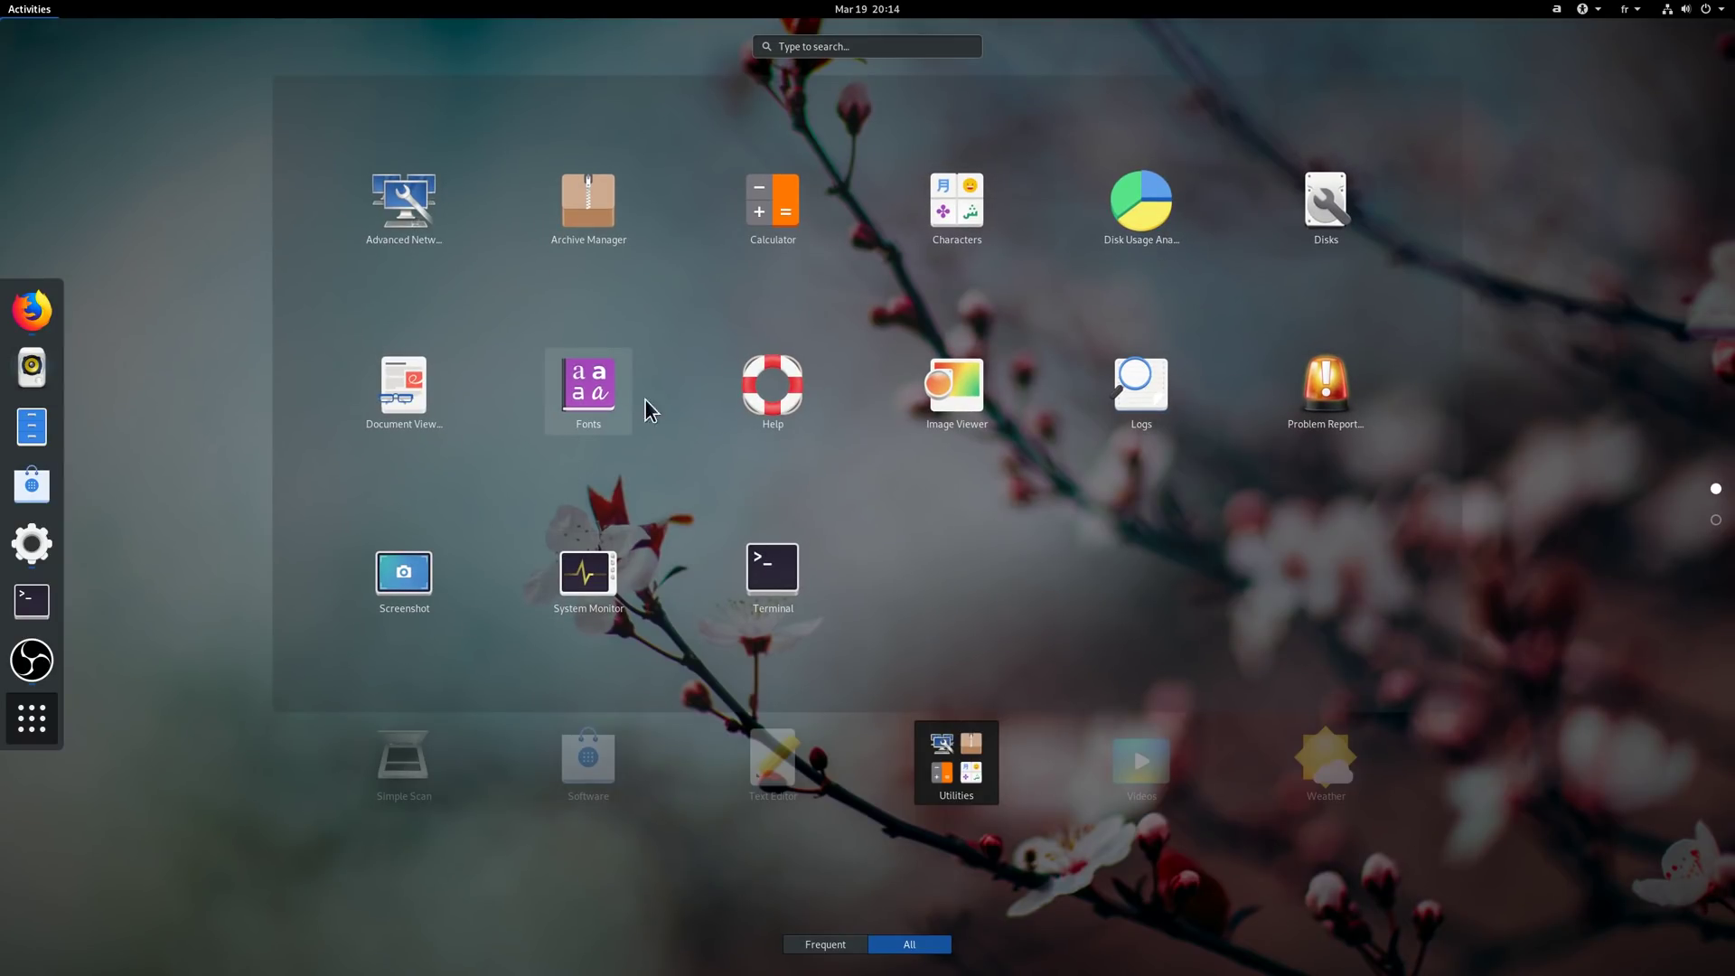
Close the Utilities folder and toggle the application grid off to reveal the Settings window
click(38, 716)
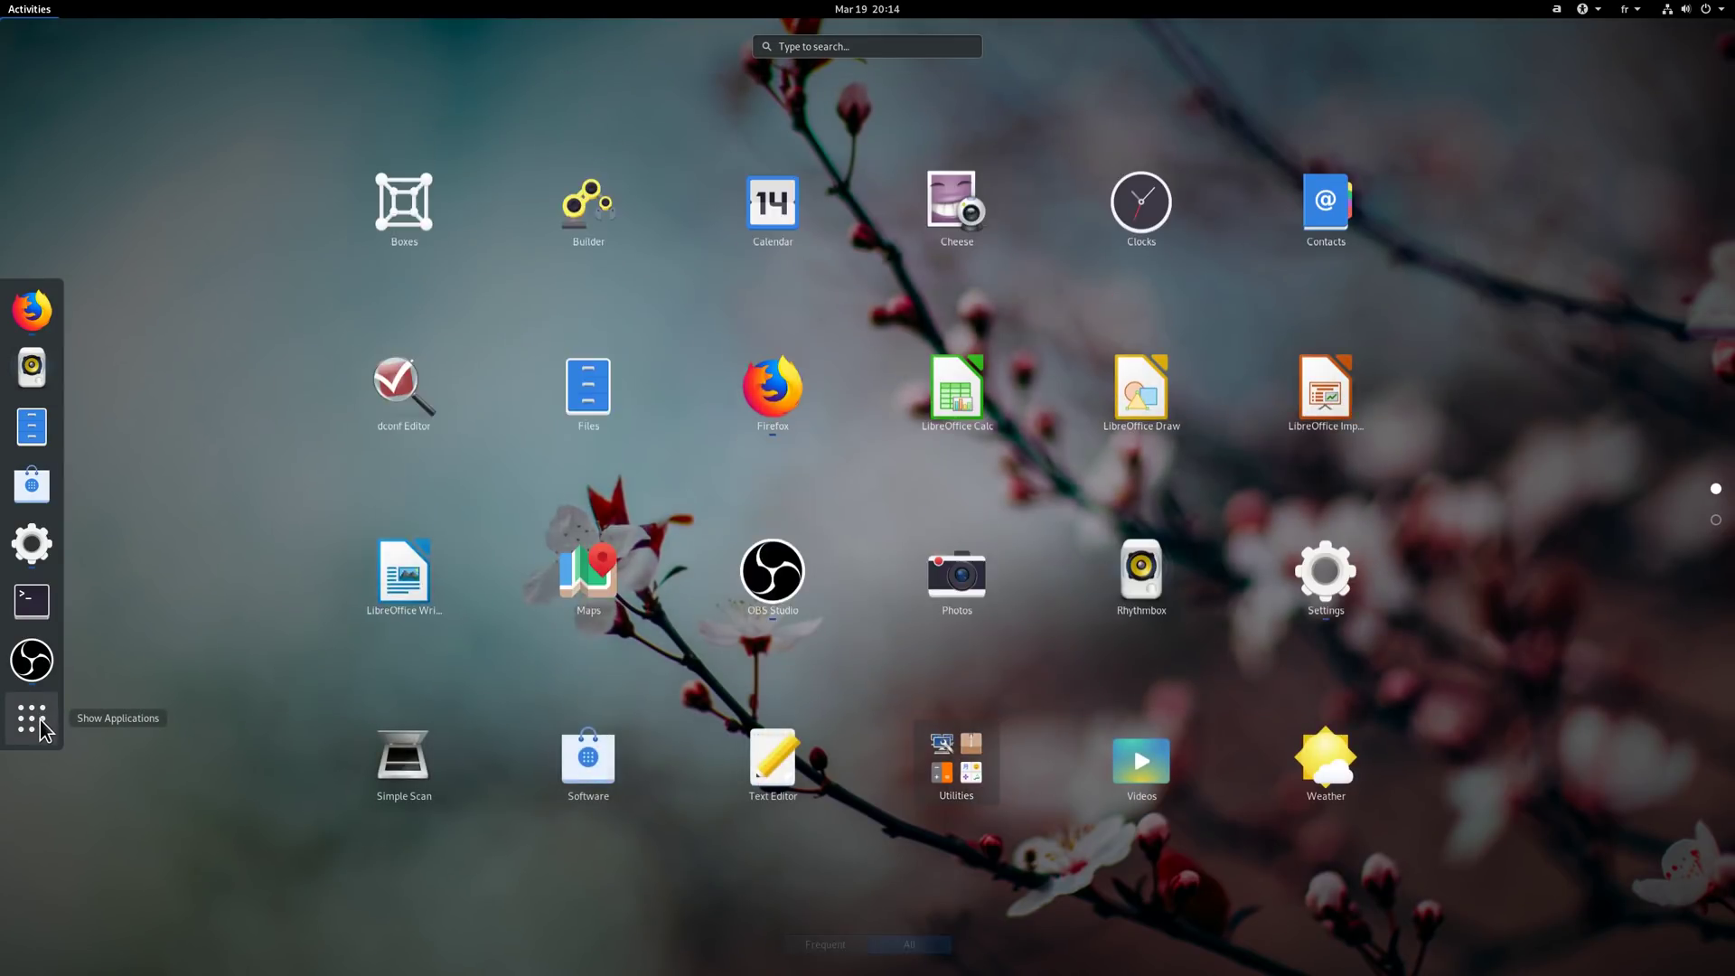
click(36, 713)
click(36, 713)
click(36, 714)
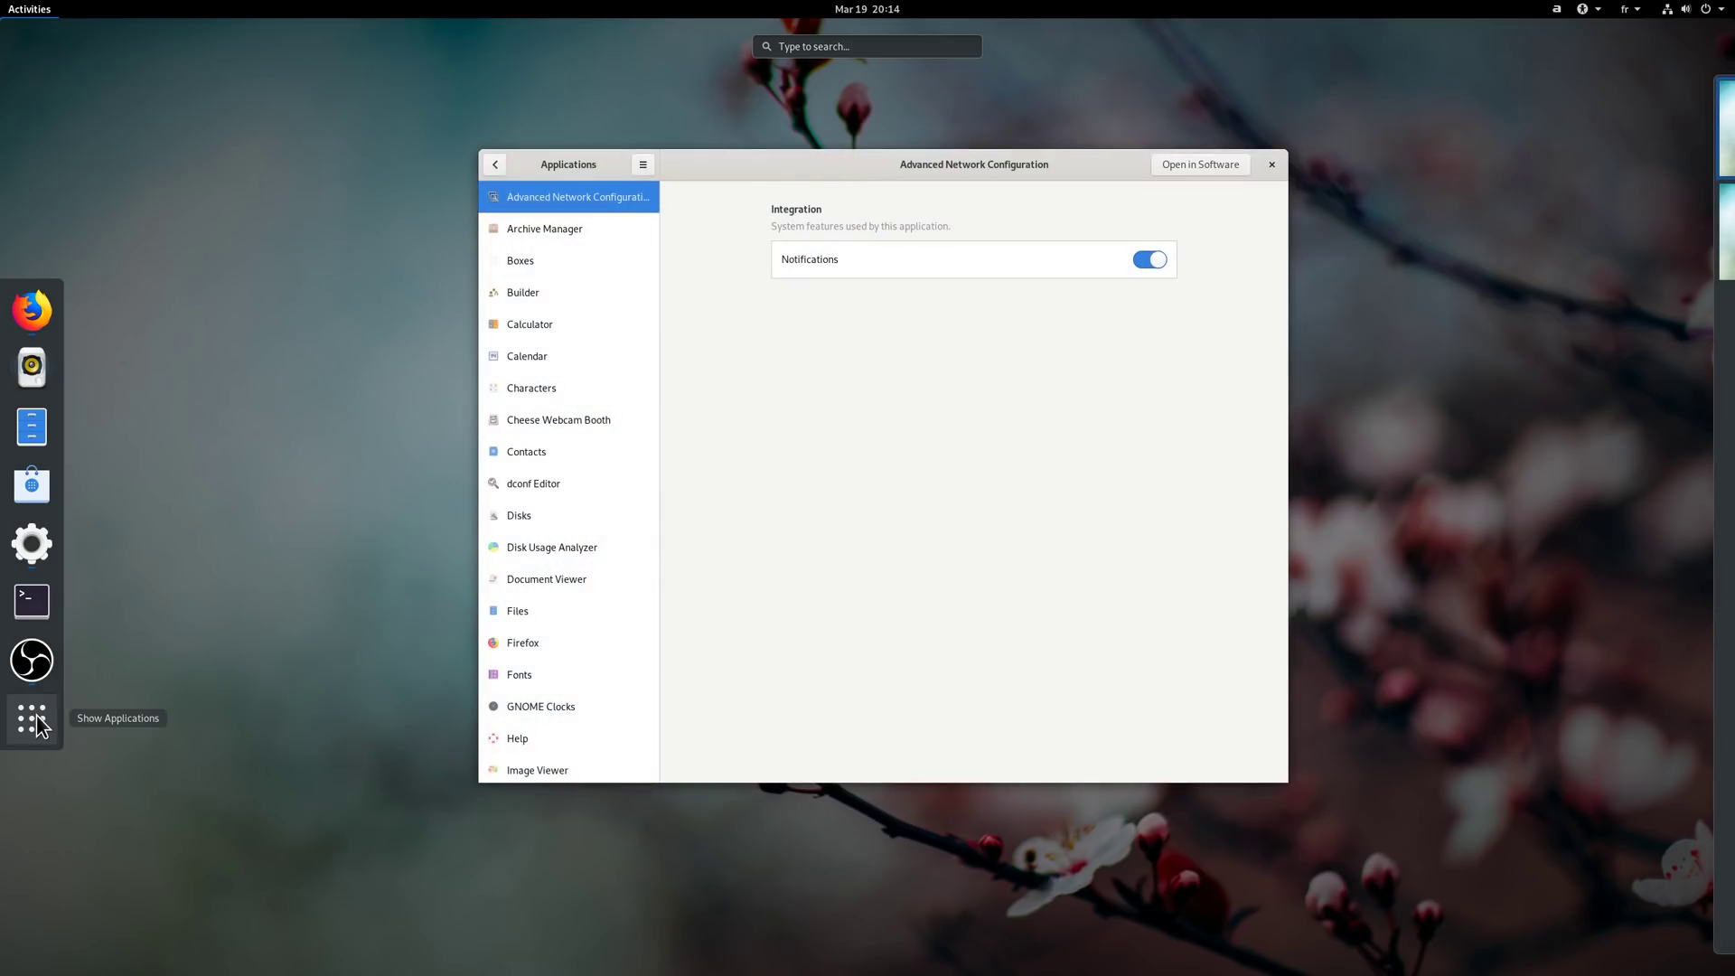
click(36, 713)
click(36, 714)
click(36, 714)
click(36, 714)
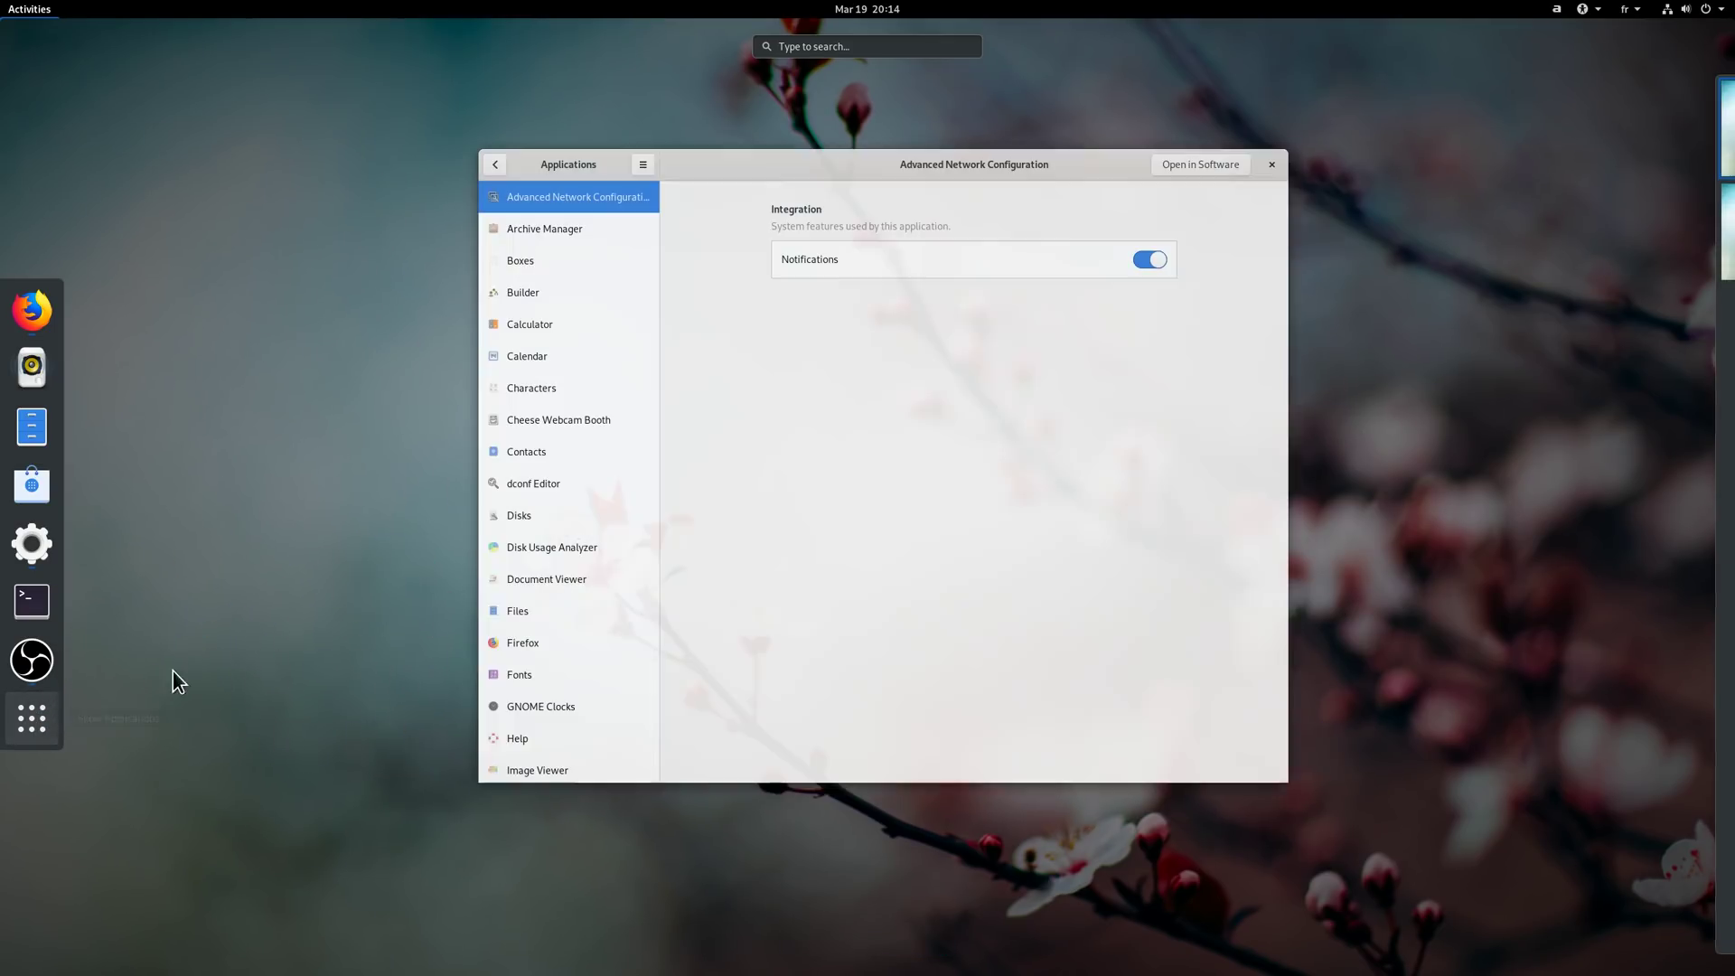
Return to Settings and open Details to show Fedora 31 with GNOME 3.32.0
click(875, 465)
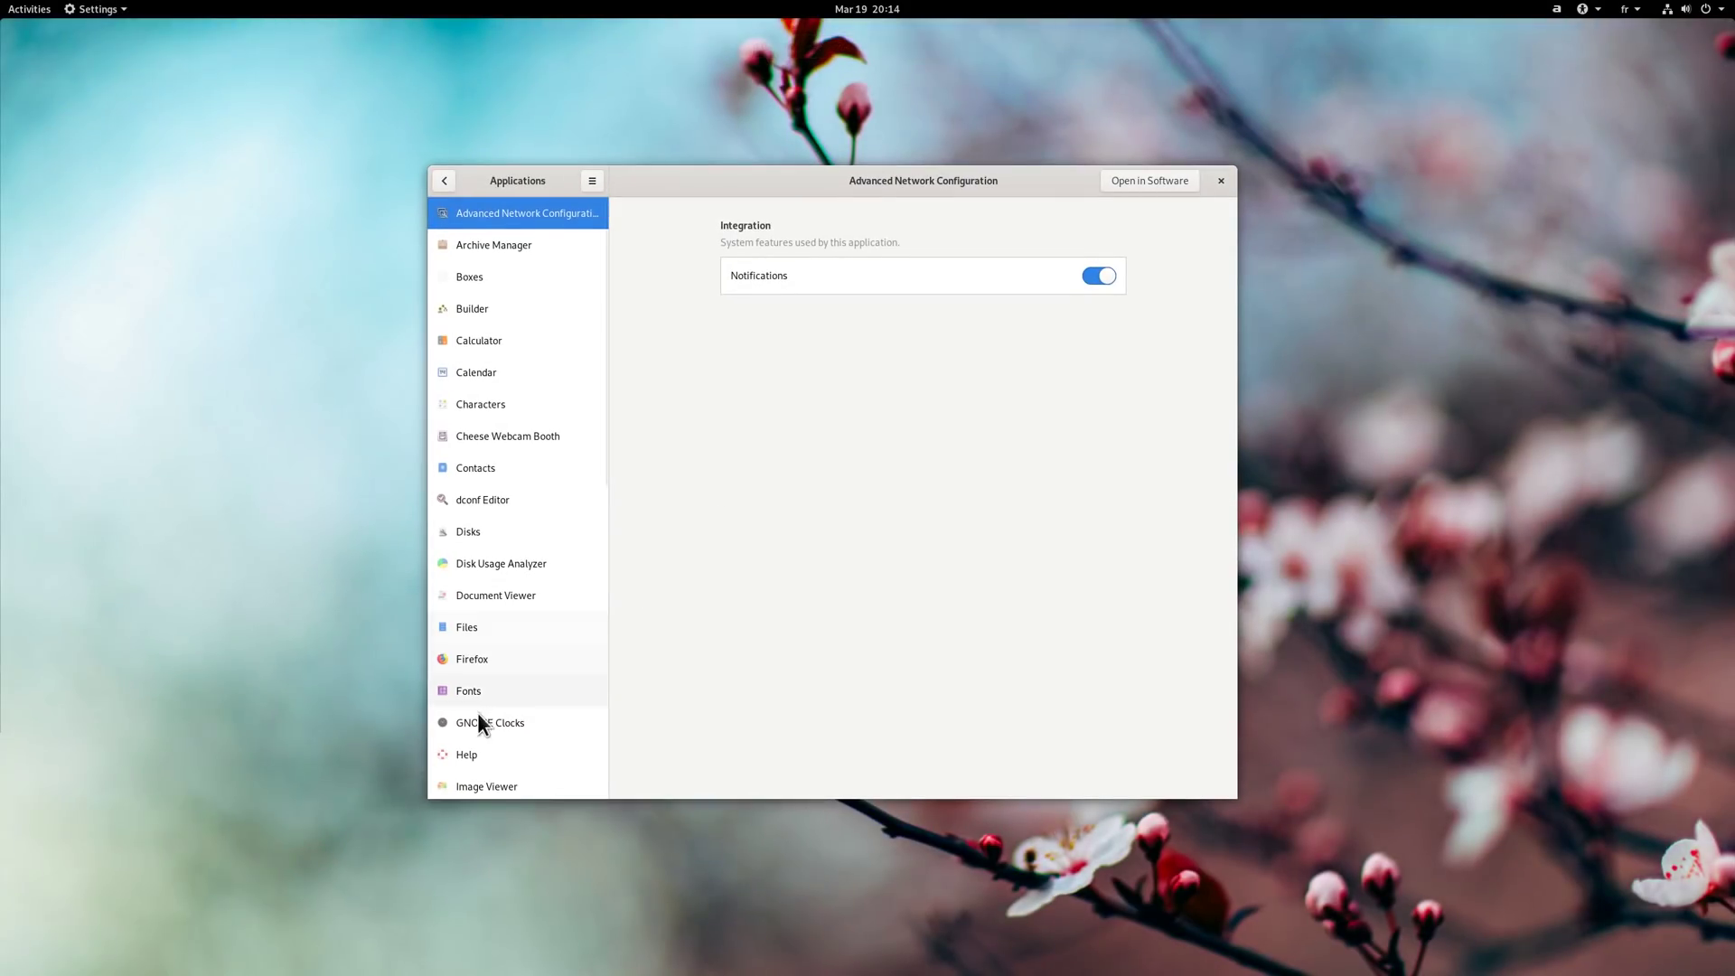
click(445, 183)
click(512, 655)
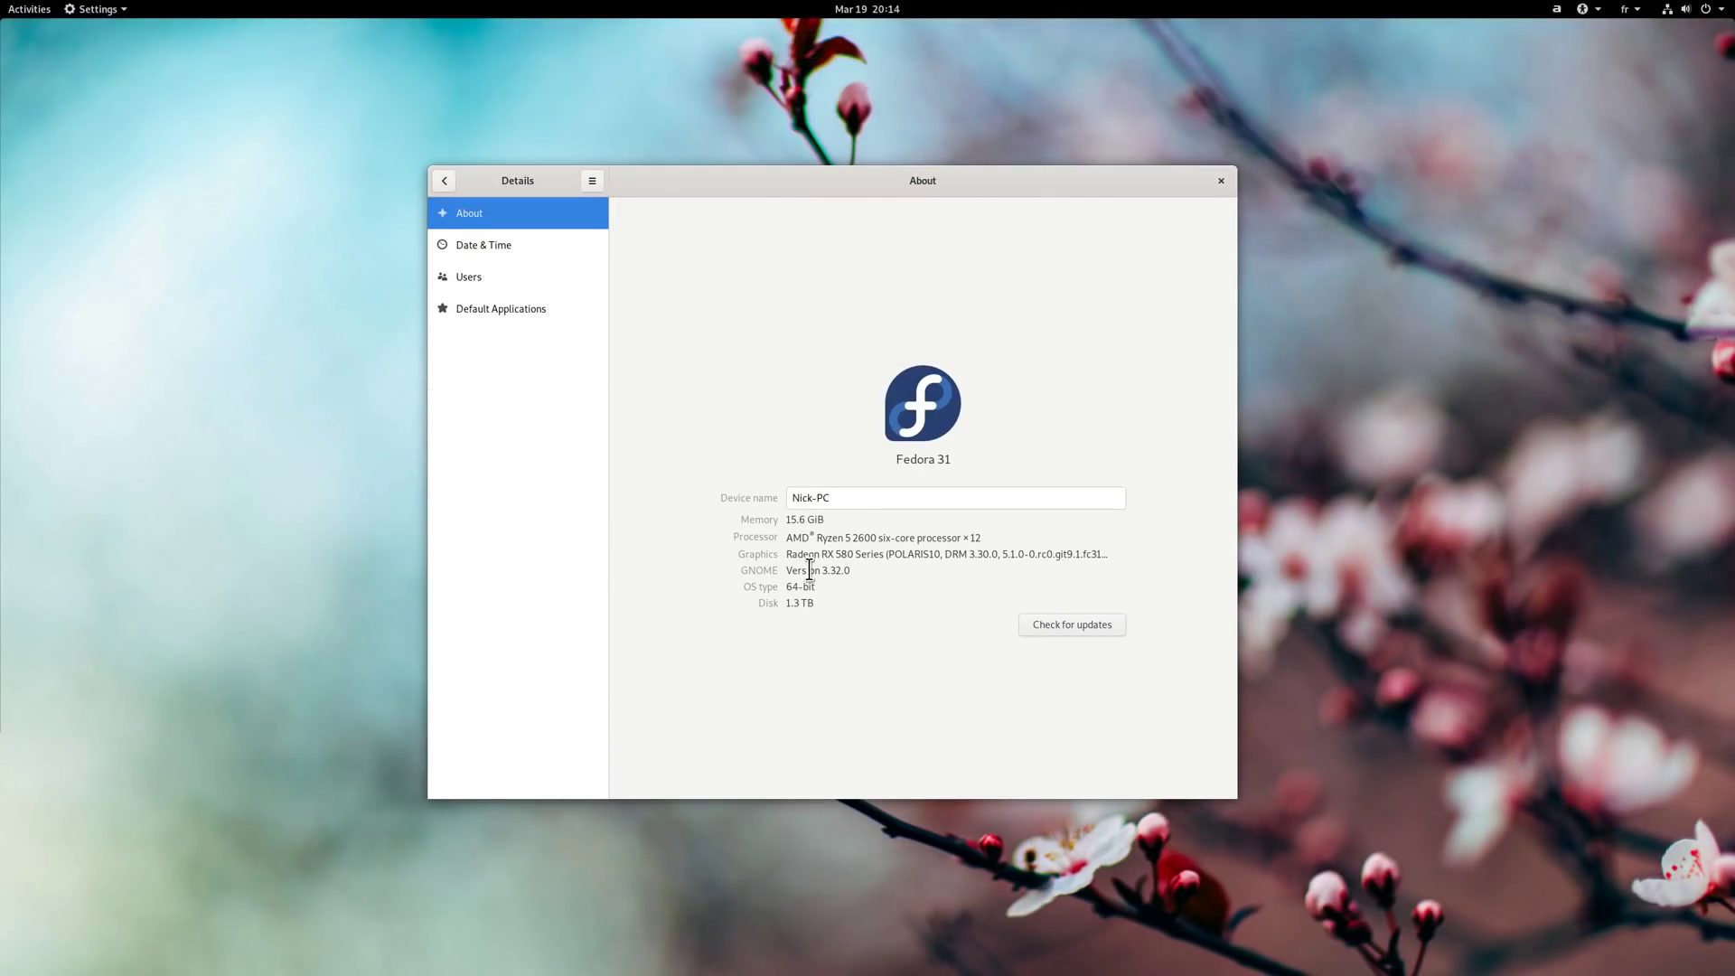